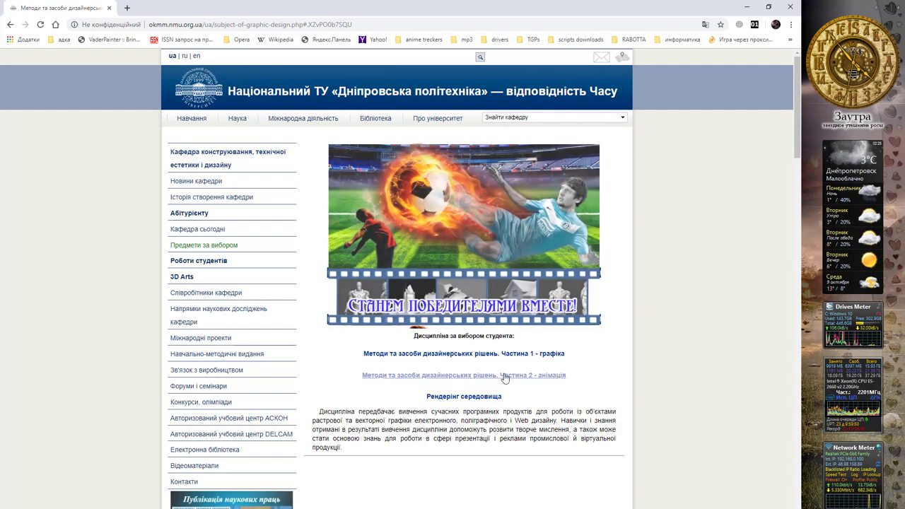
Switch from the course page in the browser to Adobe Animate and open Adobe Animate 03.fla from the Disc R folder
scroll(476, 319, "down", 12)
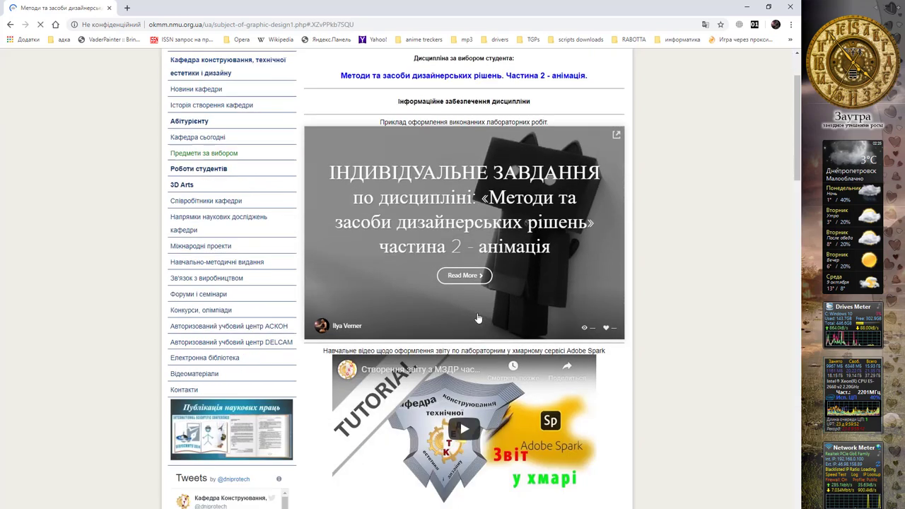
scroll(477, 318, "down", 15)
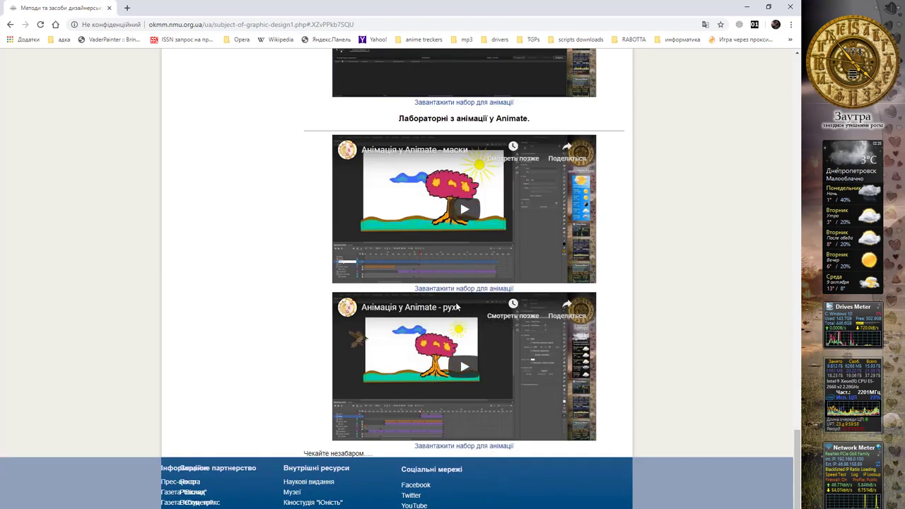
left_click(747, 8)
left_click(30, 7)
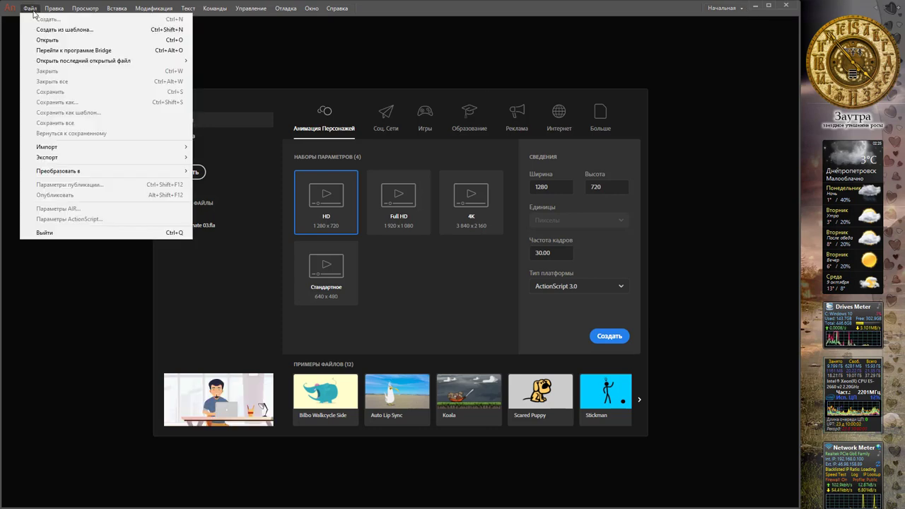
left_click(42, 34)
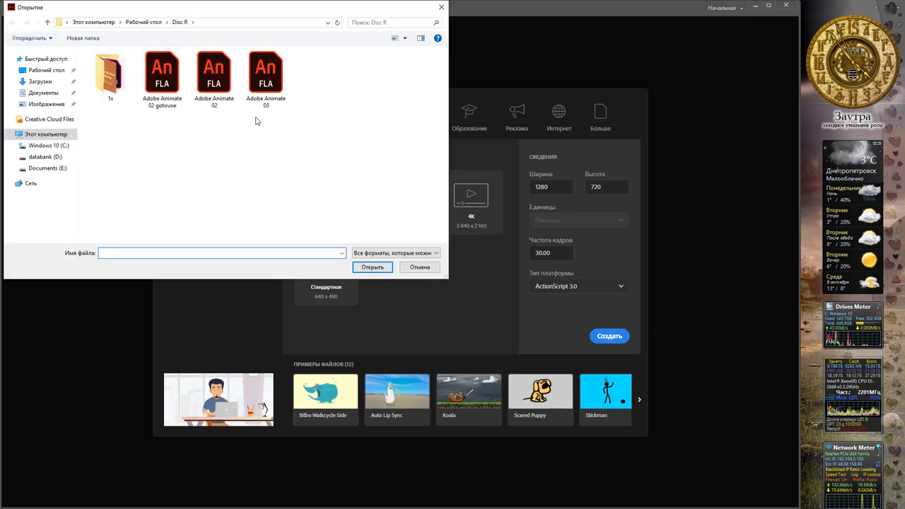
left_click(266, 74)
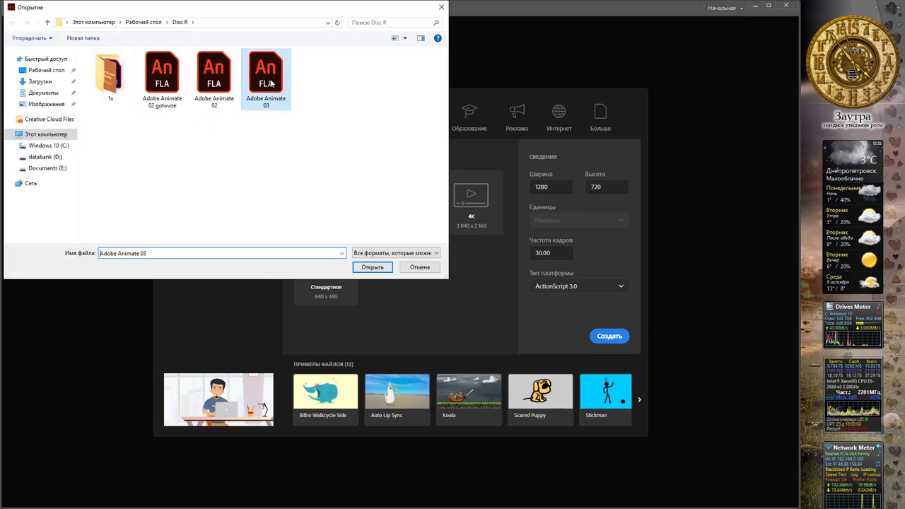
left_click(375, 268)
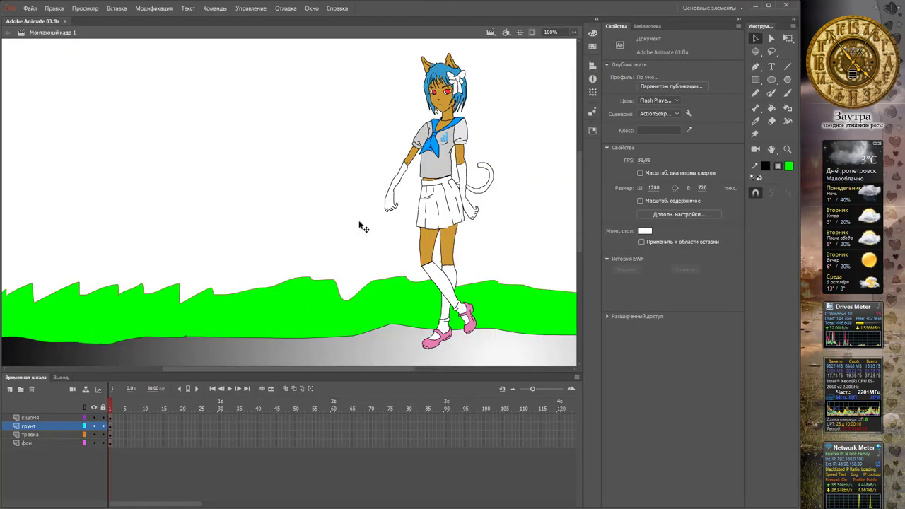
Examine the scene's layers by hiding and showing the травка, грунт and character layers one at a time
left_click(306, 141)
scroll(312, 140, "down", 3)
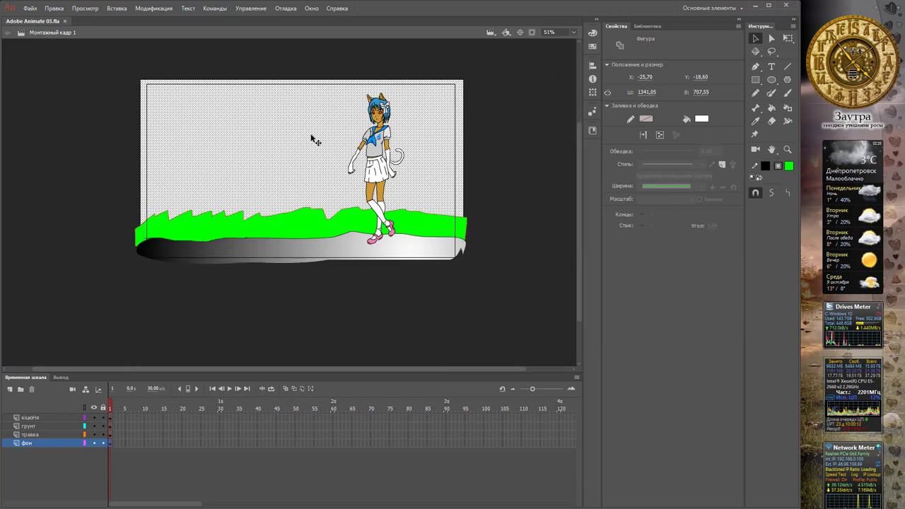
scroll(311, 139, "up", 1)
left_click(518, 153)
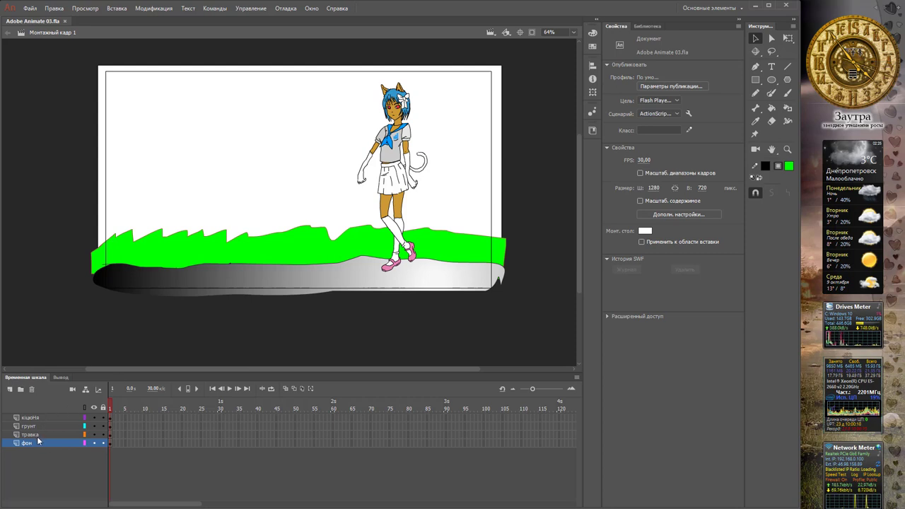
left_click(94, 435)
left_click(94, 436)
left_click(94, 426)
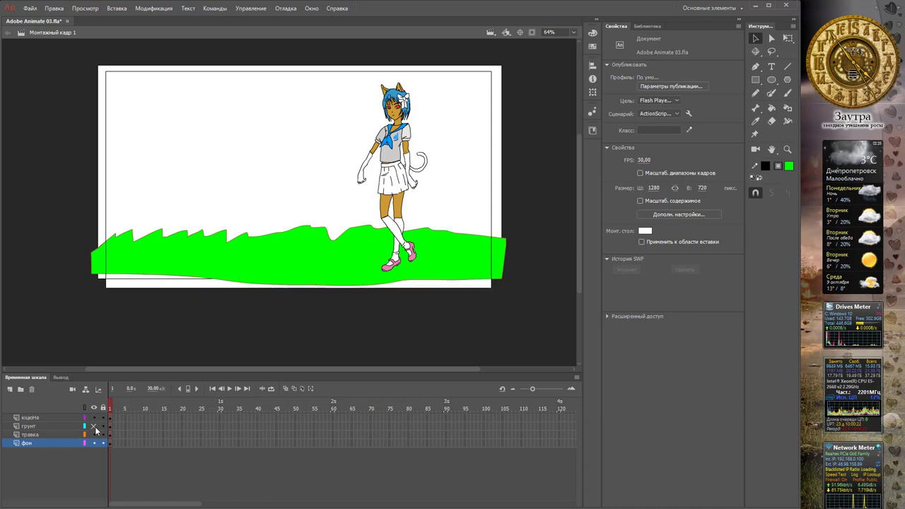
left_click(94, 427)
left_click(93, 418)
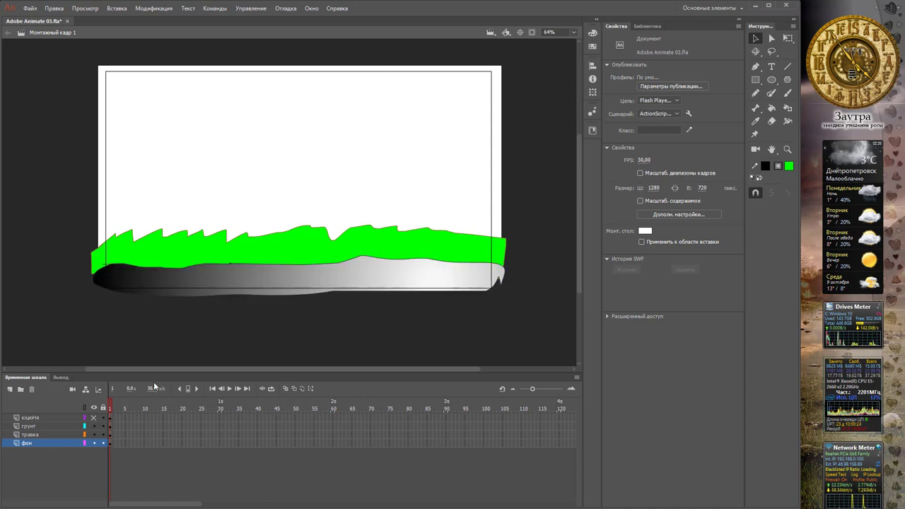
left_click(93, 418)
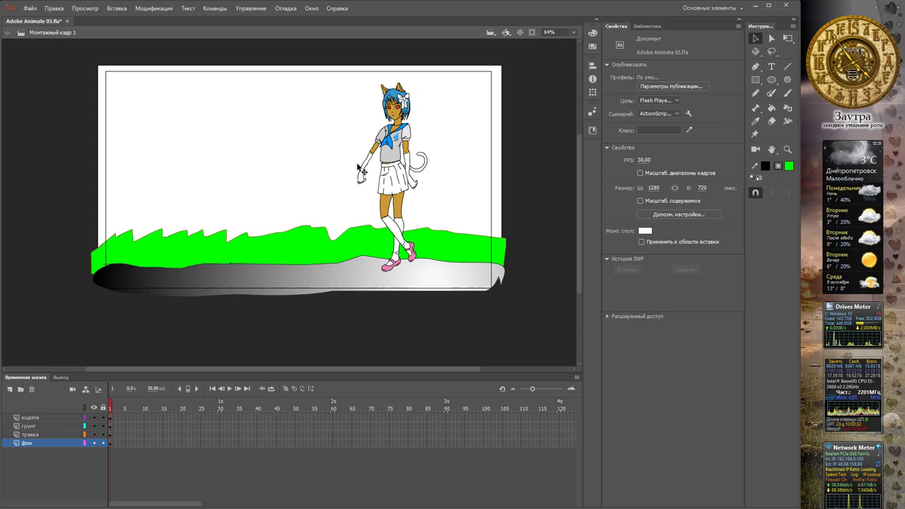
Try moving the character's right forearm and both upper arms away from the body, and undo the moves
left_click_drag(361, 170, 347, 168)
left_click_drag(382, 140, 356, 126)
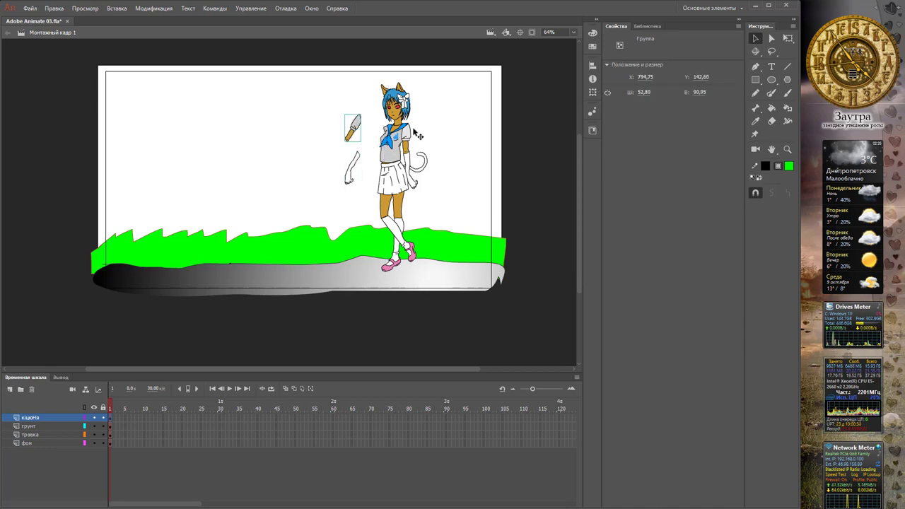
left_click_drag(409, 135, 428, 132)
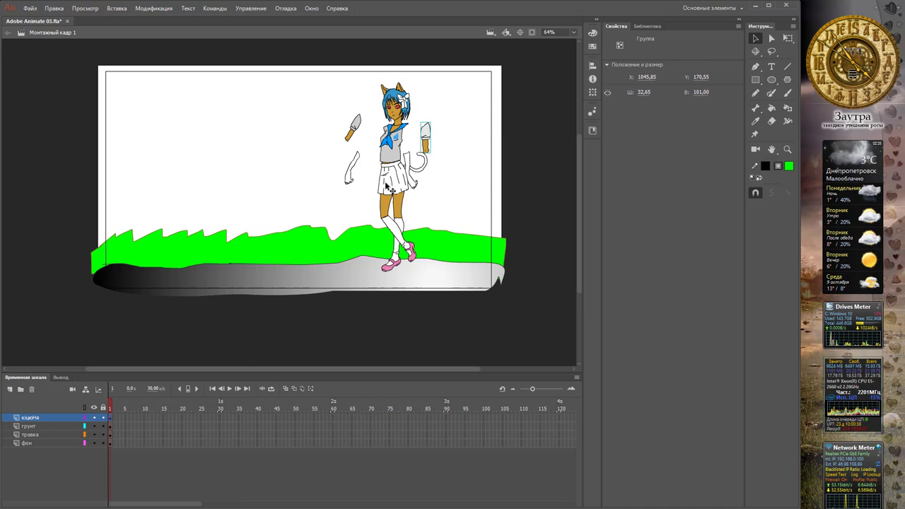
key("ctrl+z")
key("ctrl+z")
key("ctrl+z")
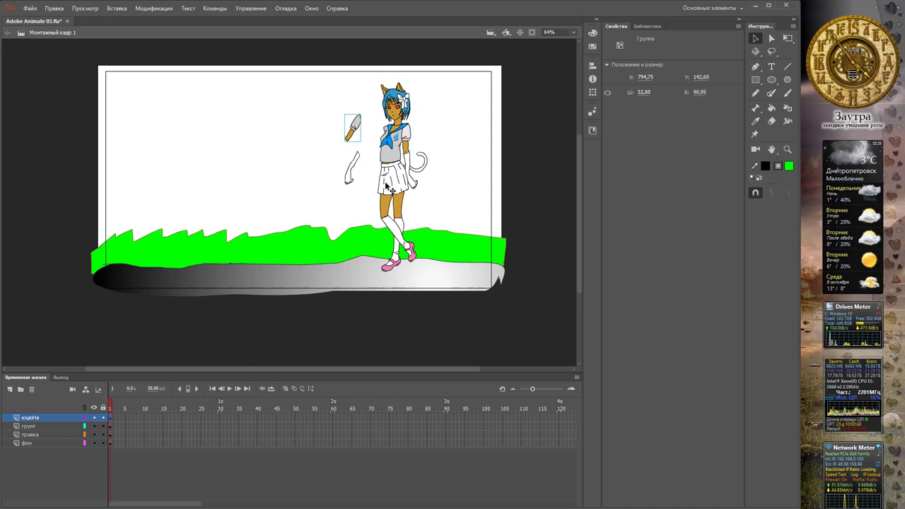
key("ctrl+z")
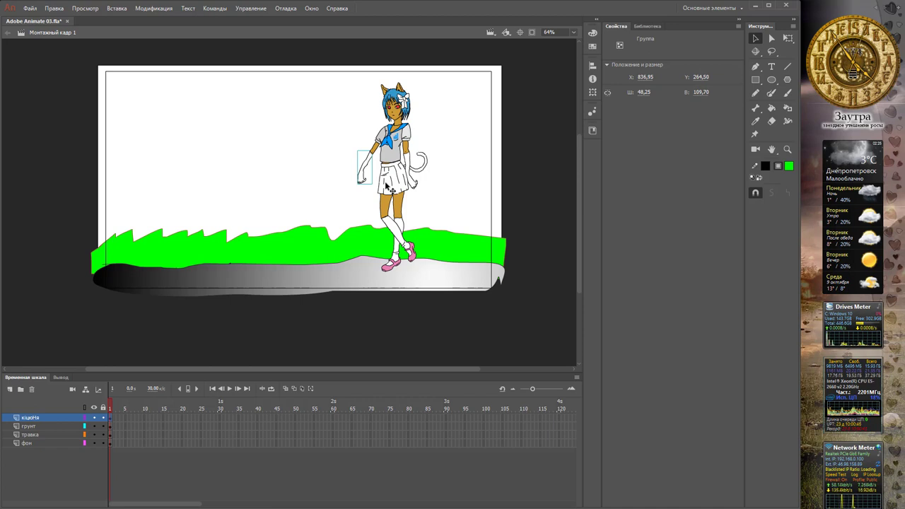
left_click(757, 111)
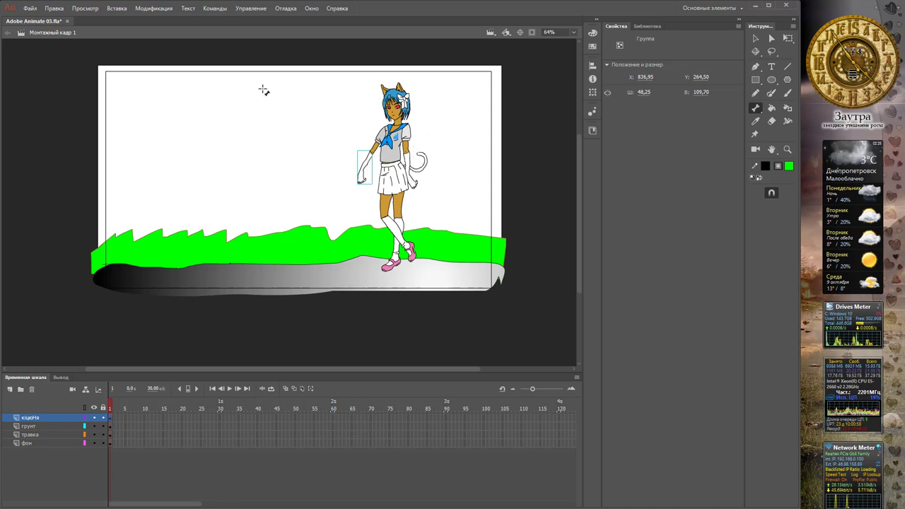
left_click(157, 9)
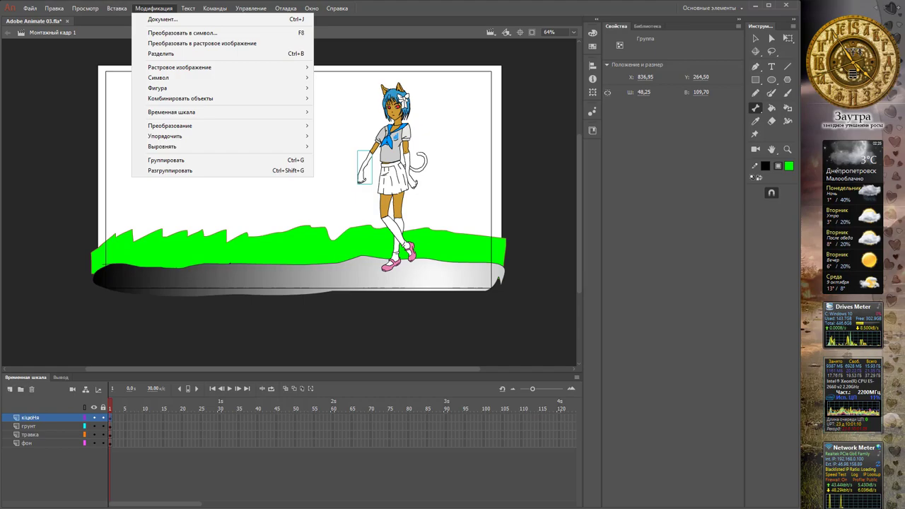
left_click(162, 8)
left_click(163, 9)
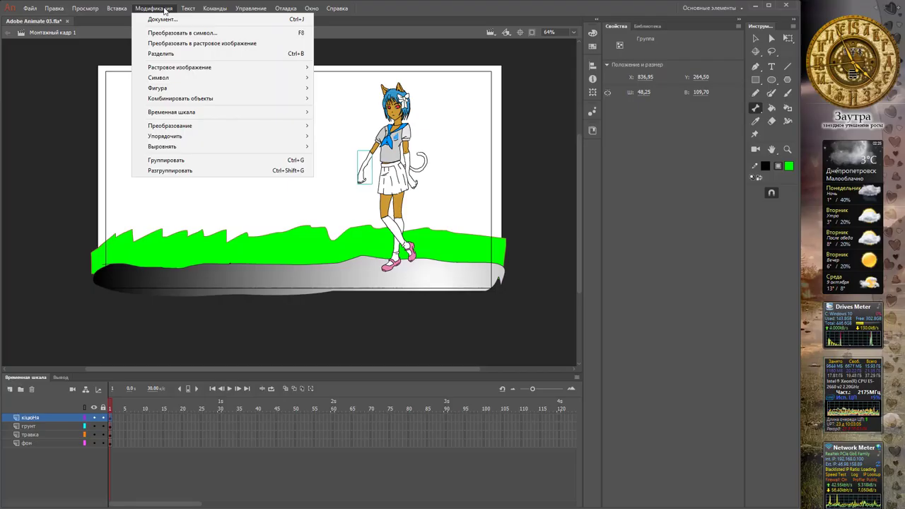
left_click(334, 41)
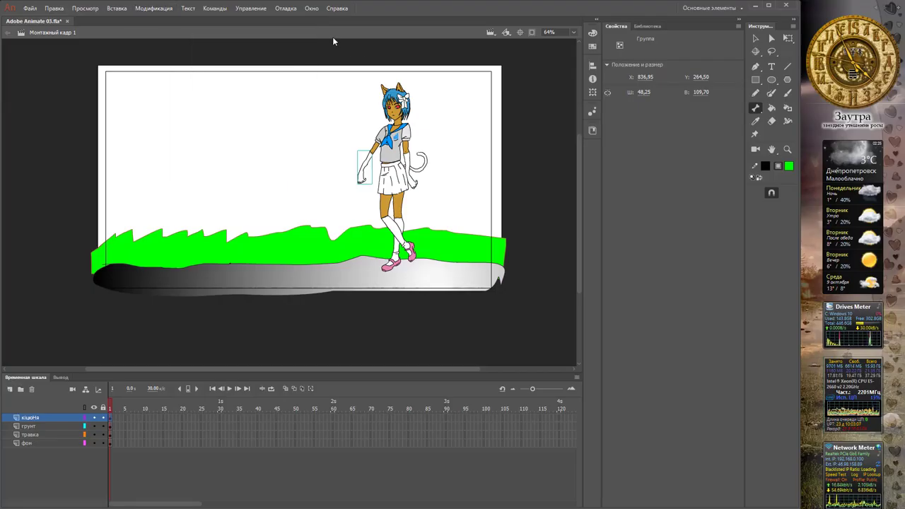
left_click(449, 141)
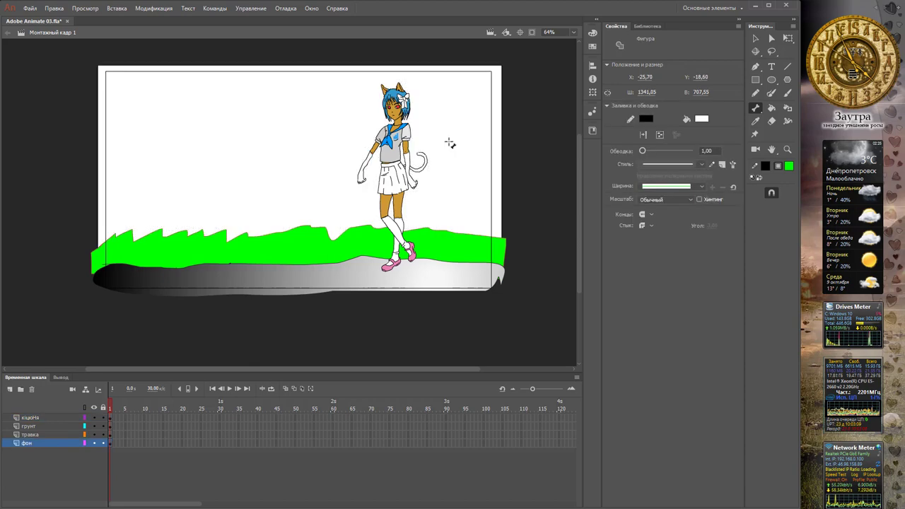
left_click(756, 39)
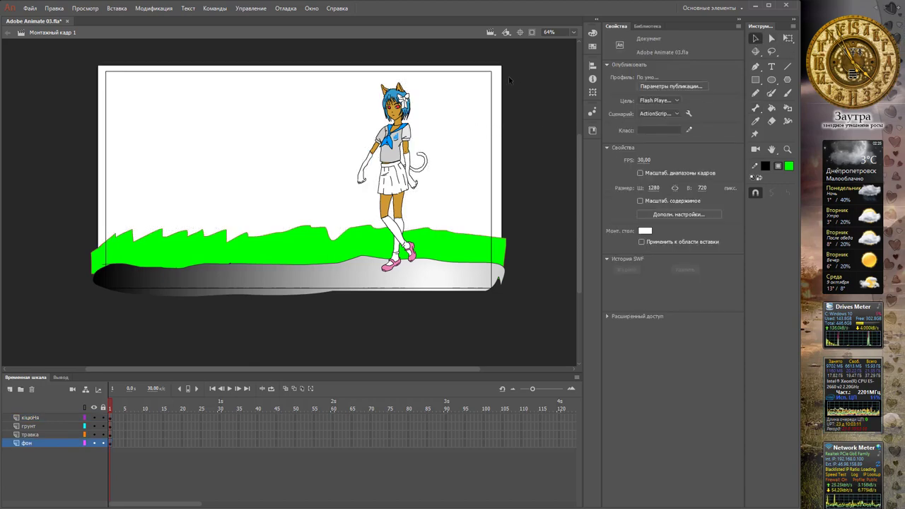
Preview the two bitmap images, Растровое изображение 1 and Растровое изображение 2, stored in the document's library
scroll(387, 142, "up", 5)
scroll(388, 142, "down", 5)
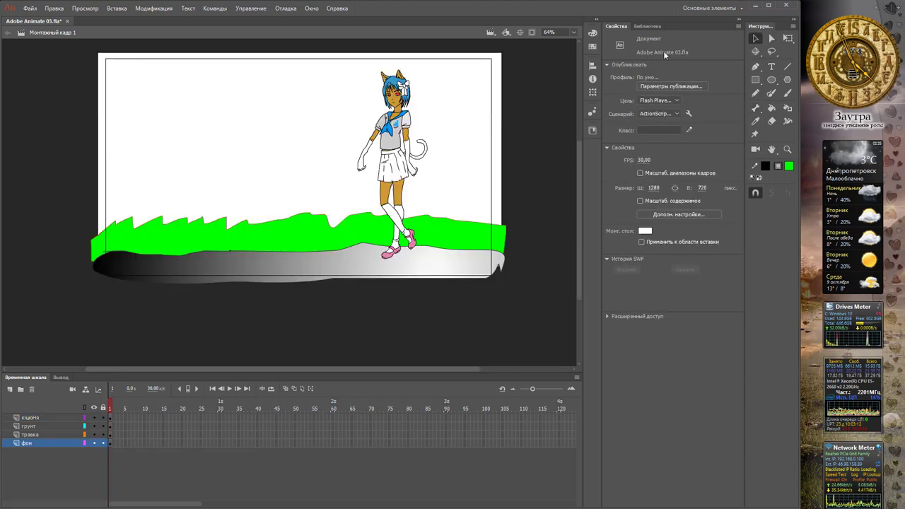
left_click(648, 27)
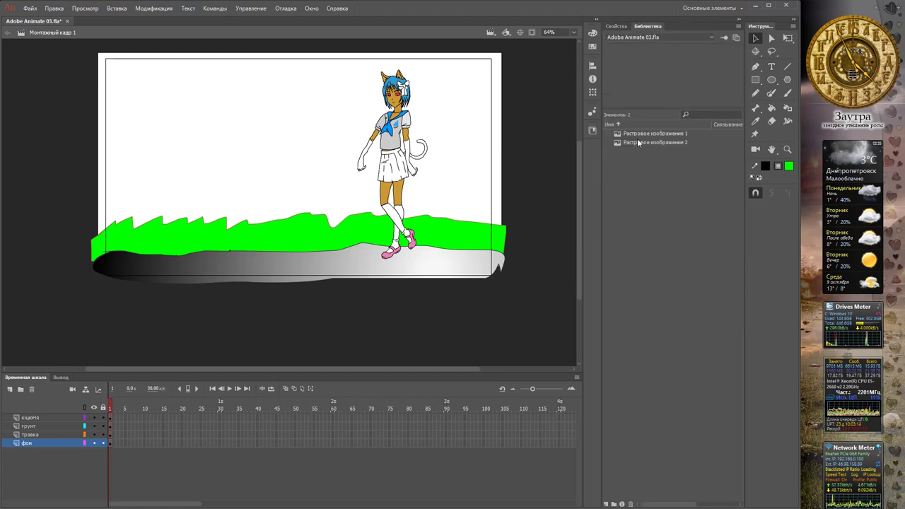
left_click(434, 107)
scroll(424, 118, "up", 2)
scroll(425, 118, "up", 1)
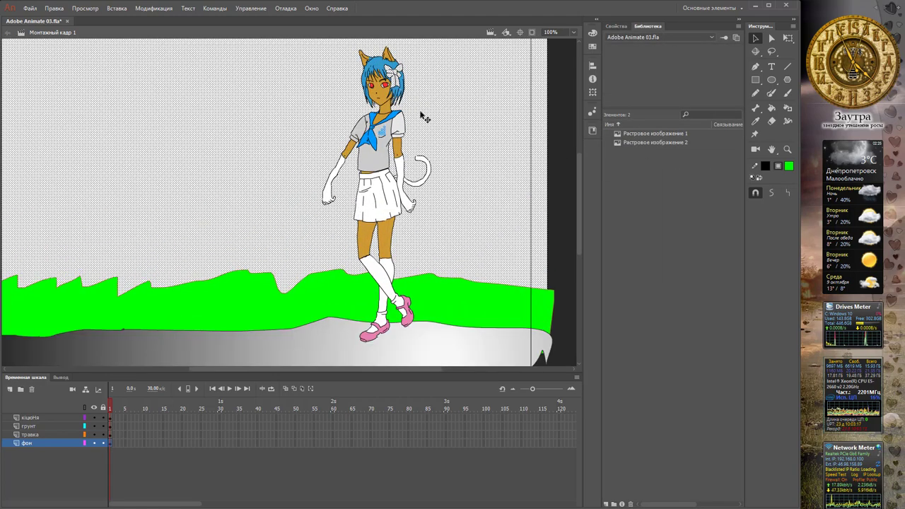
left_click(631, 142)
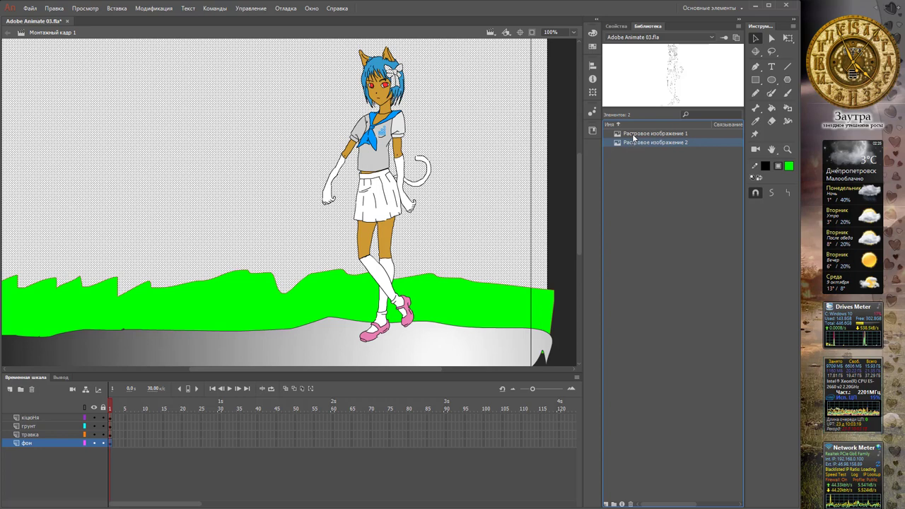
left_click(634, 134)
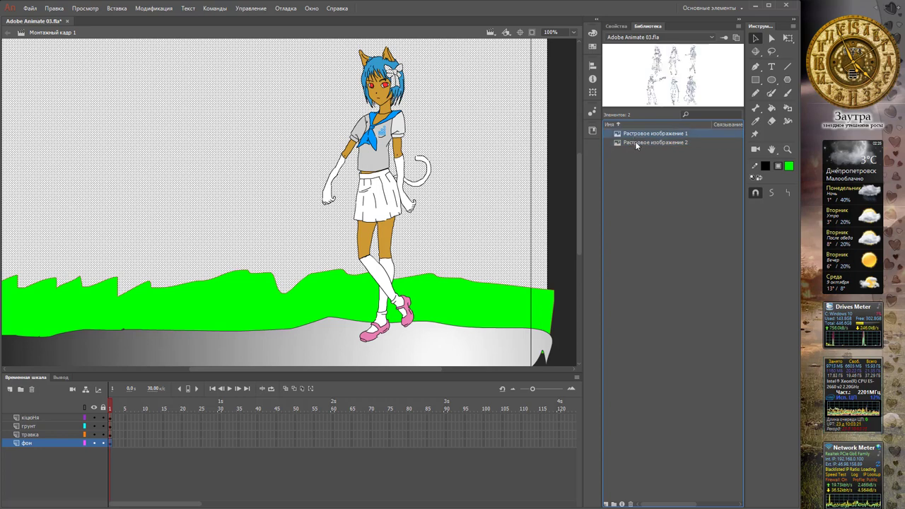
left_click(636, 145)
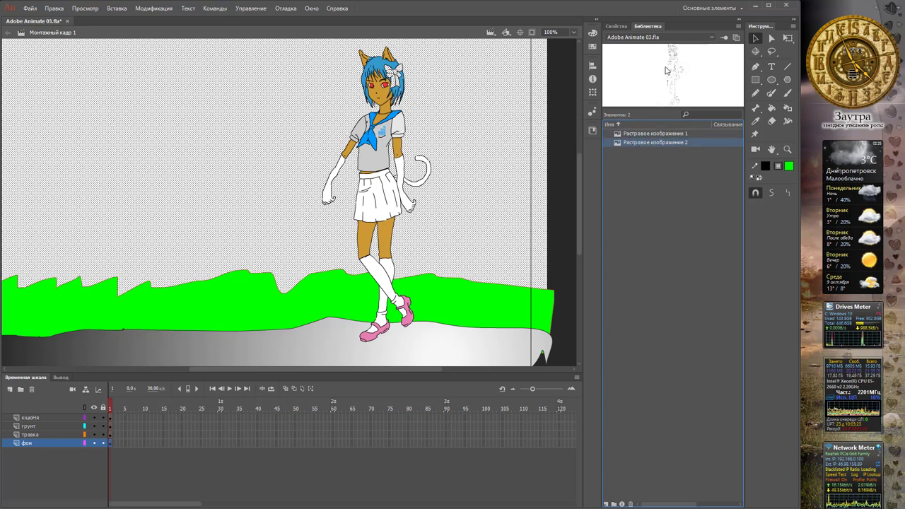
left_click(644, 136)
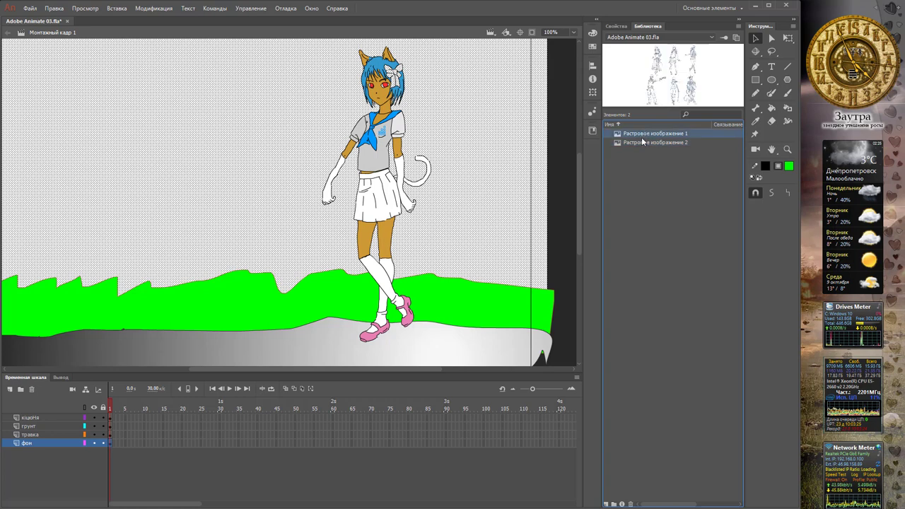
left_click(642, 145)
Convert the character's head group to a movie clip symbol named голова
left_click(382, 74)
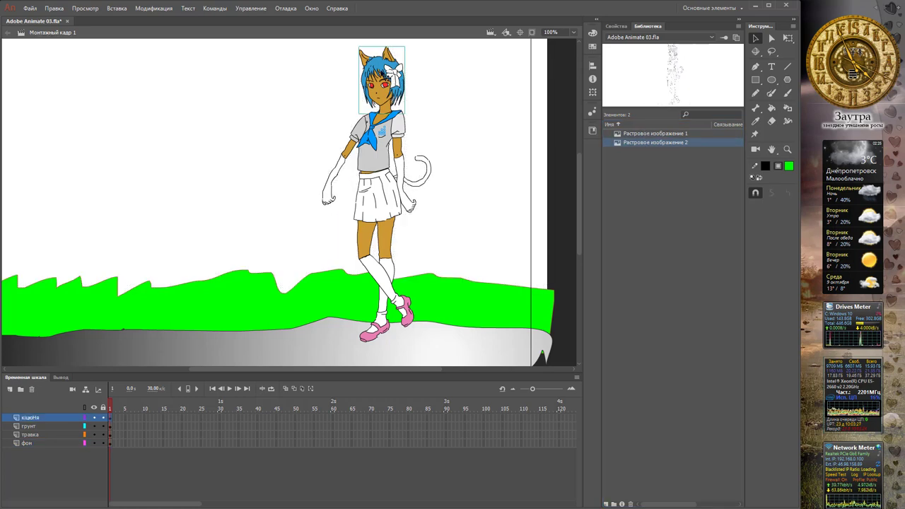
left_click(154, 8)
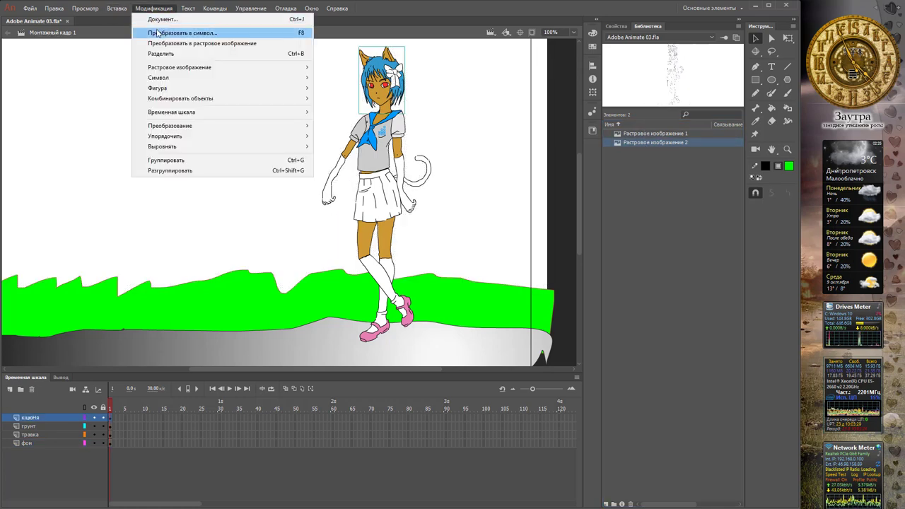
left_click(158, 32)
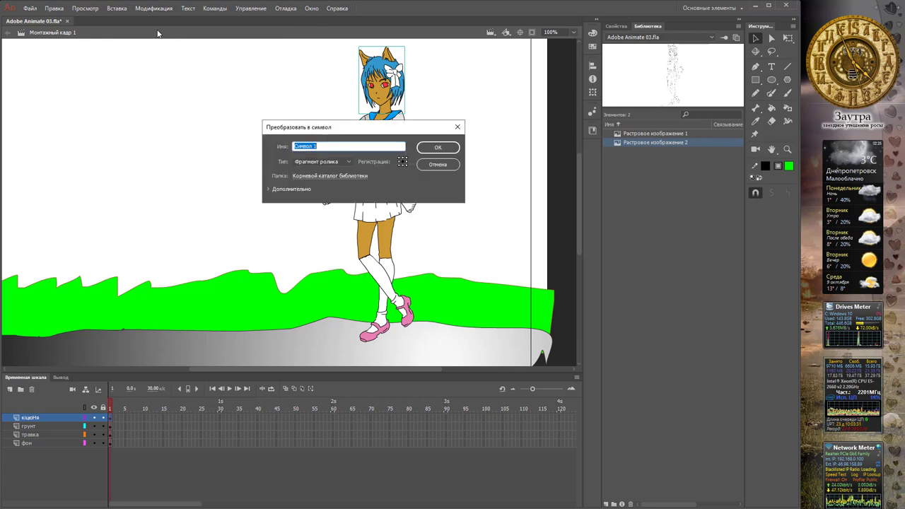
type("голова")
key("Return")
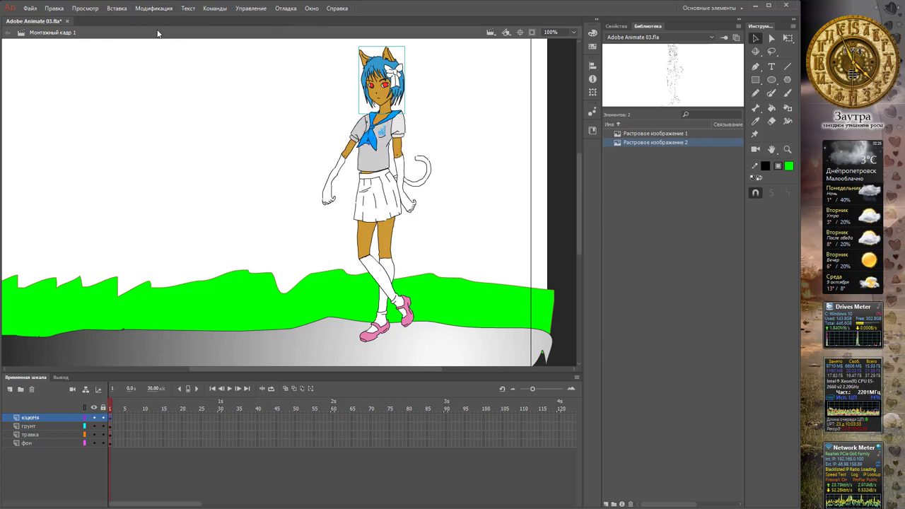
Convert the character's right upper arm, on the side away from the tail, to a movie clip symbol named рука01_1
left_click(361, 144)
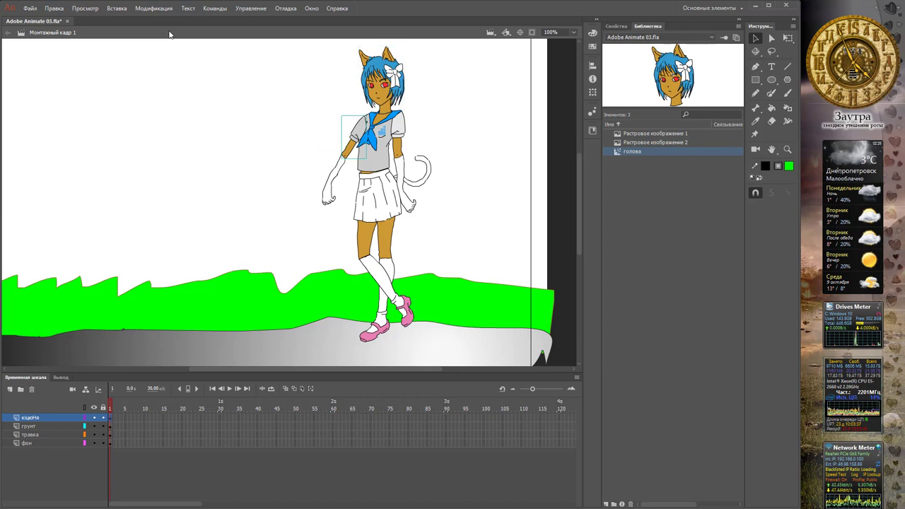
left_click(154, 8)
mouse_move(192, 68)
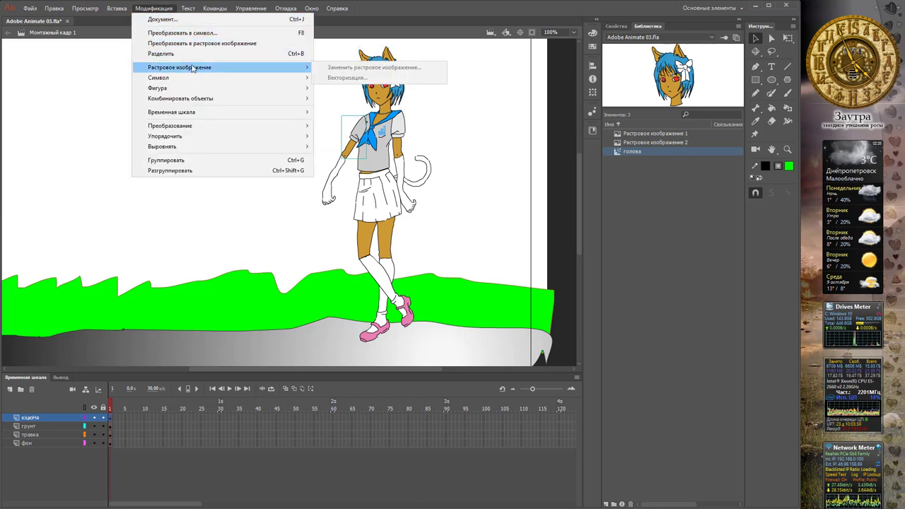
left_click(189, 37)
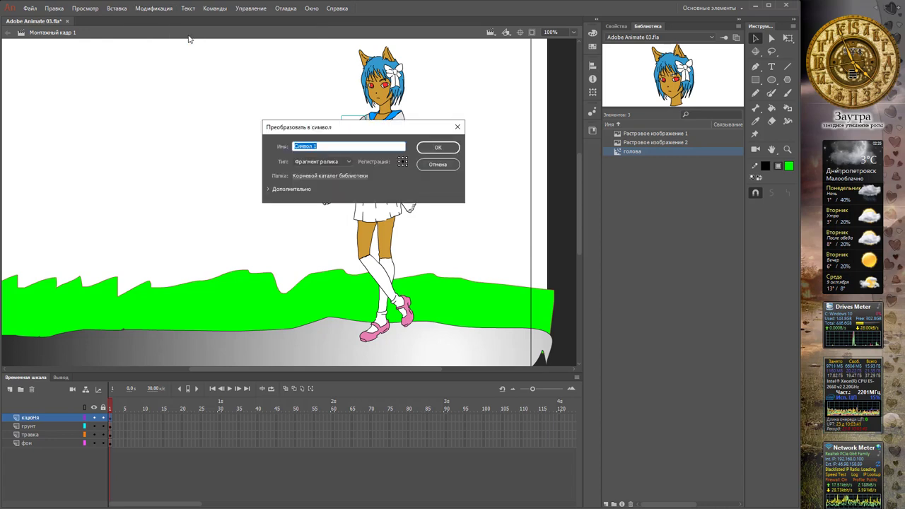
type("гука01_1")
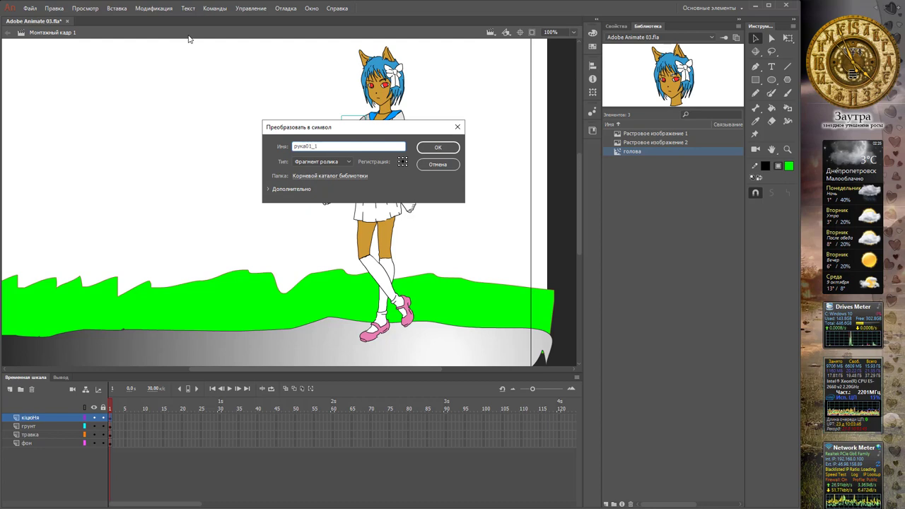
key("Return")
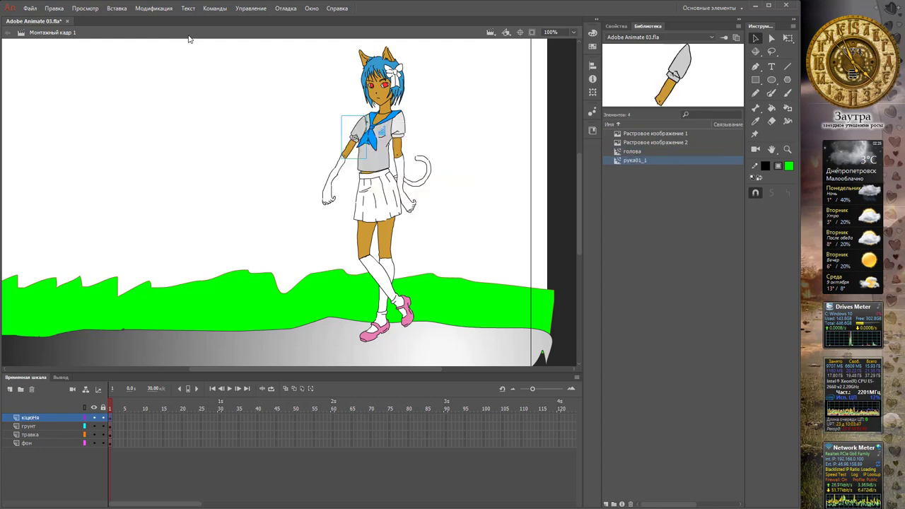
Convert the character's right forearm and hand to a movie clip symbol named рука01_2
left_click(334, 191)
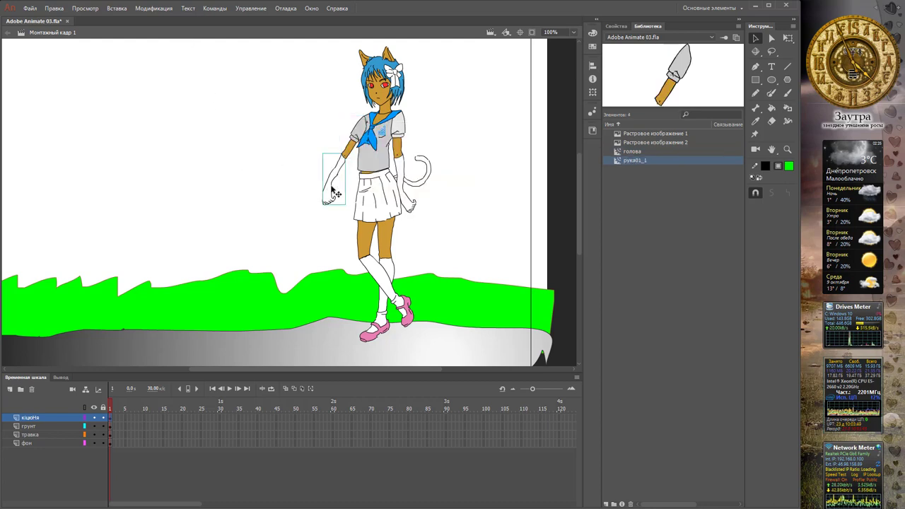
key("F8")
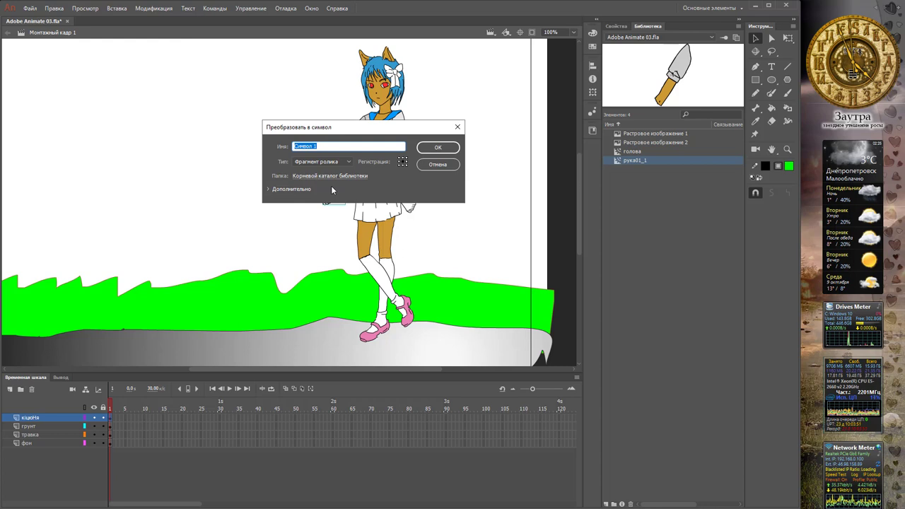
type("рука")
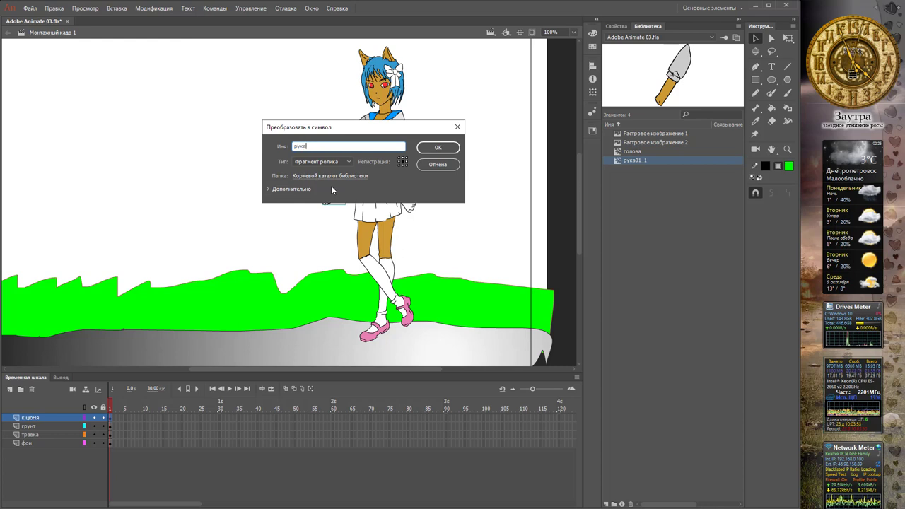
type("01_2")
key("Return")
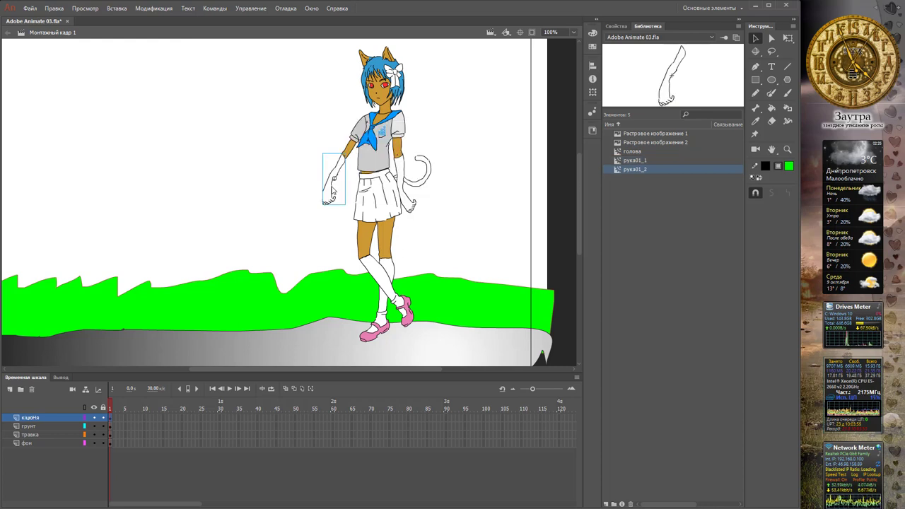
Convert the character's left upper arm, on the tail side, to a movie clip symbol named рука02_1
left_click(398, 131)
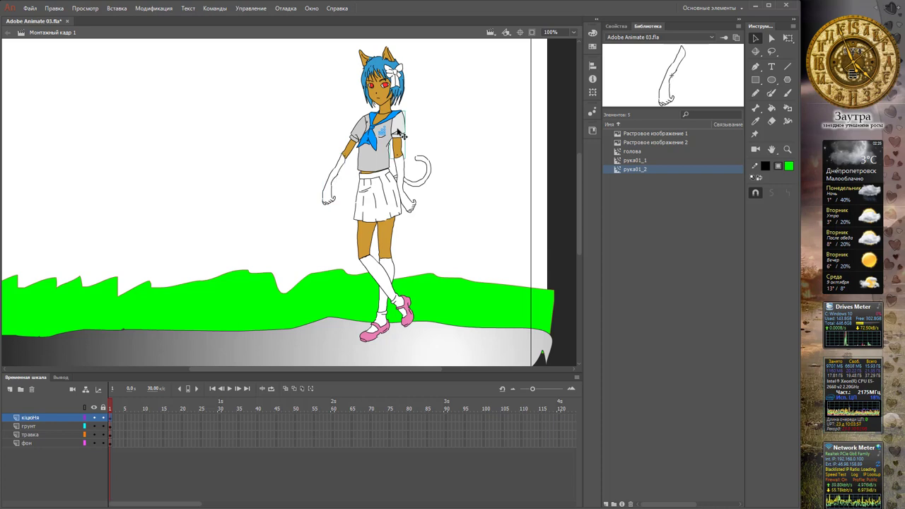
key("F8")
type("рук")
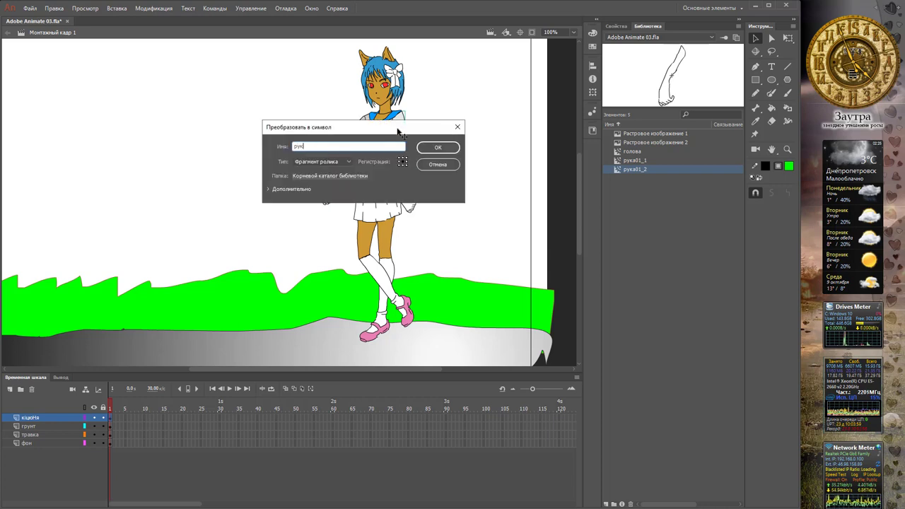
type("а02")
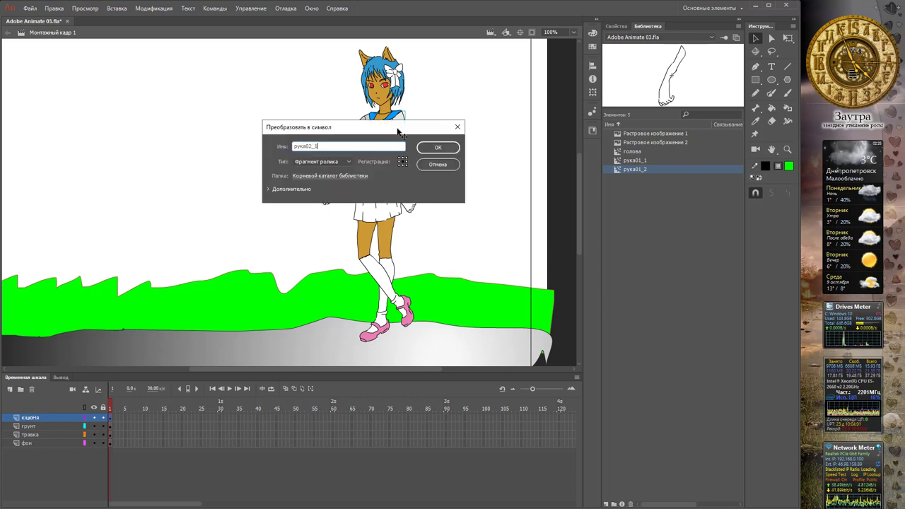
type("_1")
key("Return")
Convert the character's left forearm and hand, beside the tail, to a movie clip symbol named рука02_2
left_click(398, 175)
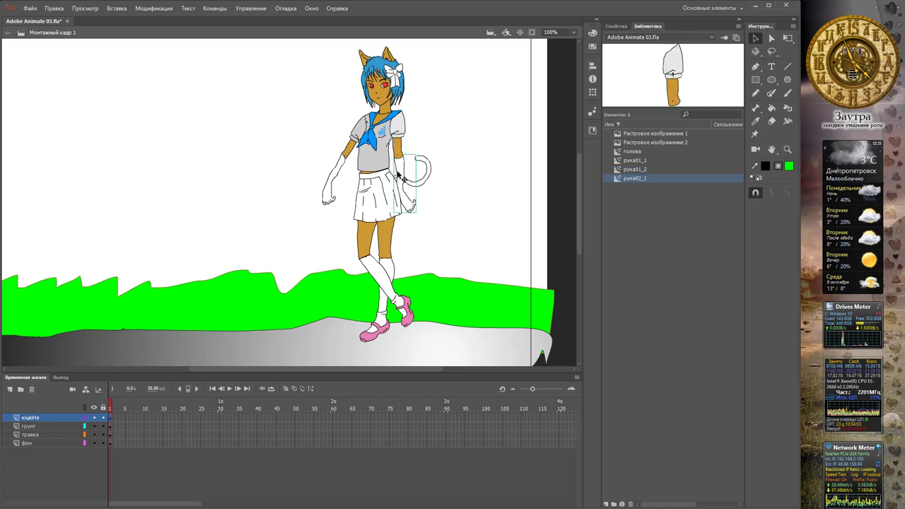
key("F8")
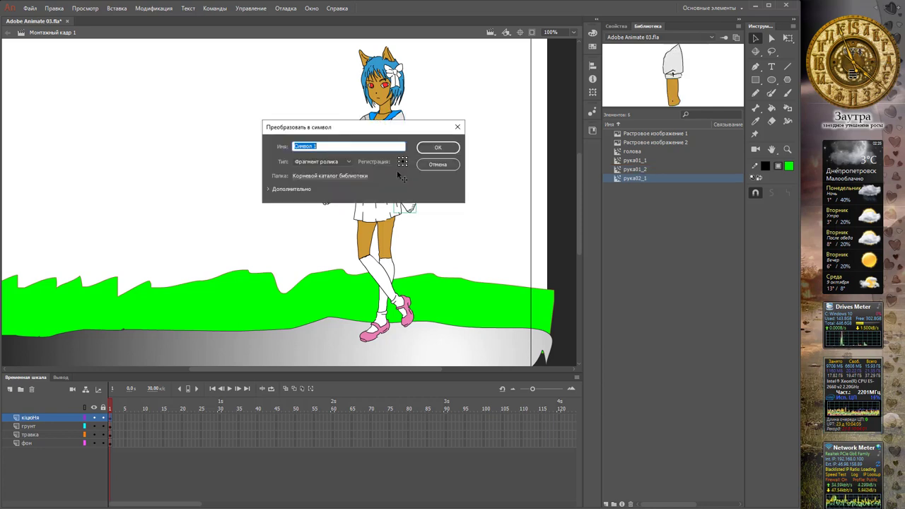
type("рука02")
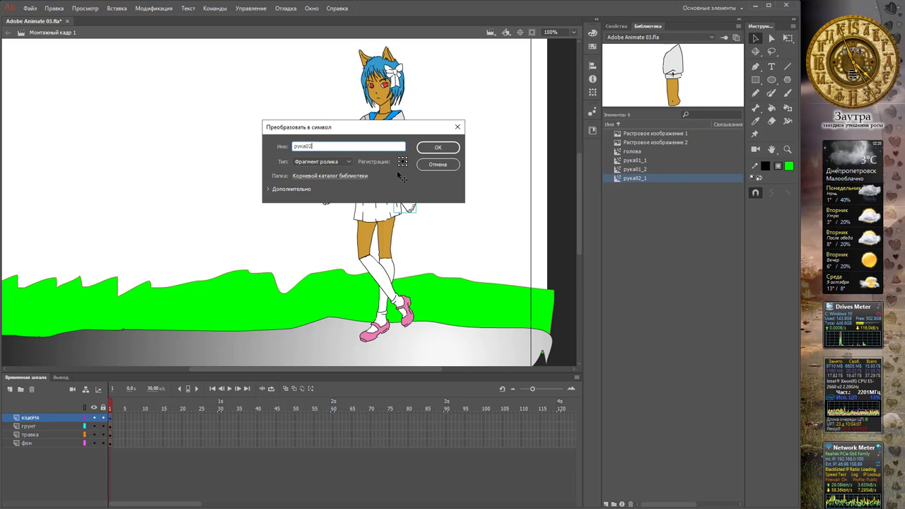
type("_2")
key("Return")
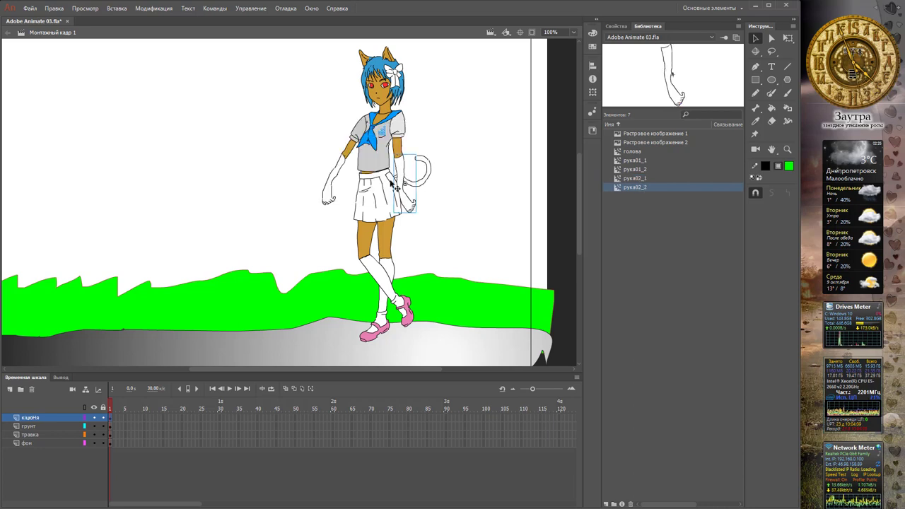
Convert the character's torso and skirt group to a movie clip symbol named тіло
left_click(387, 193)
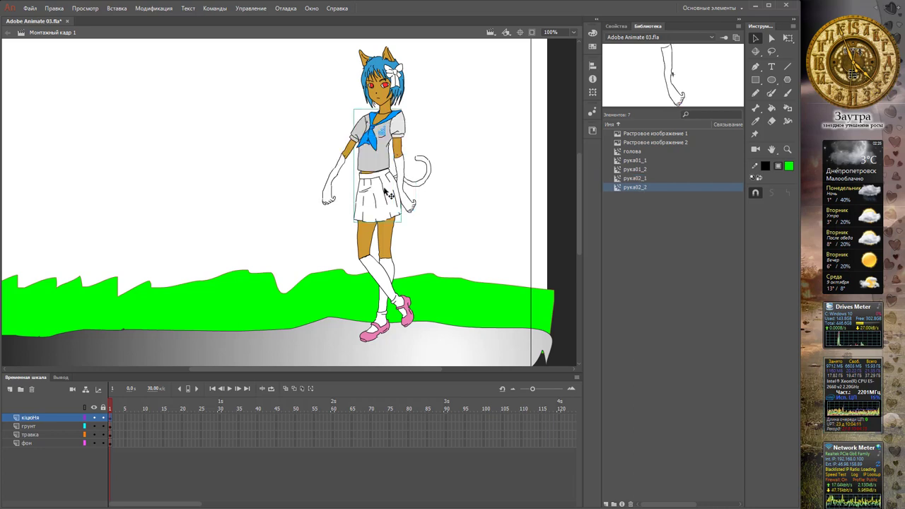
key("F8")
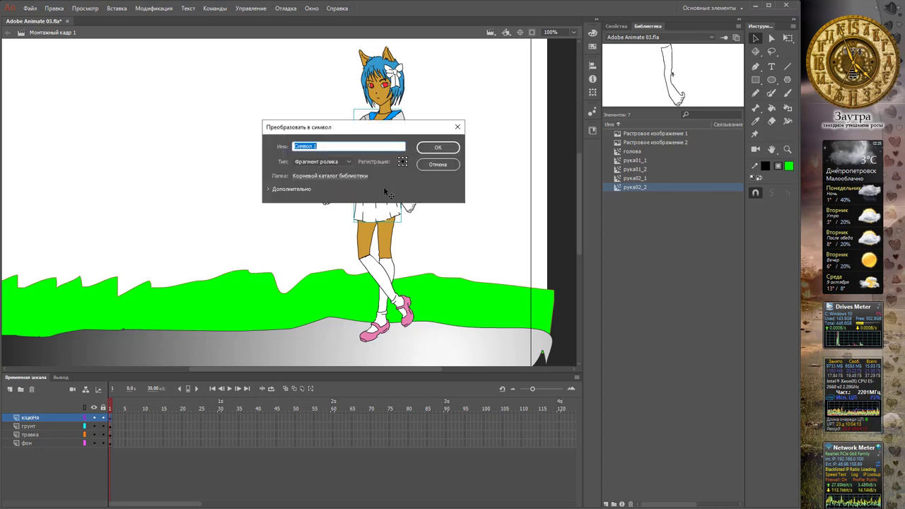
type("тіло")
key("Return")
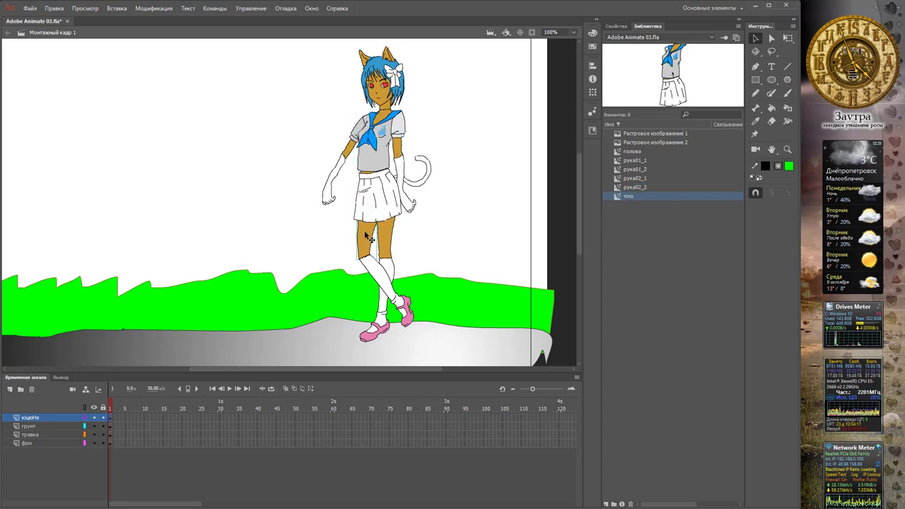
Convert the character's right thigh to a movie clip symbol named нога01_1
key("F8")
type("но")
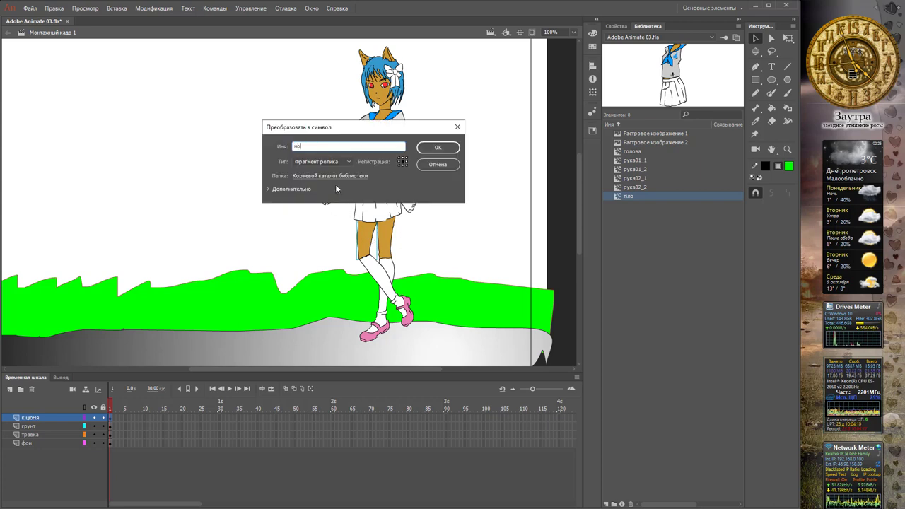
type("га01_1")
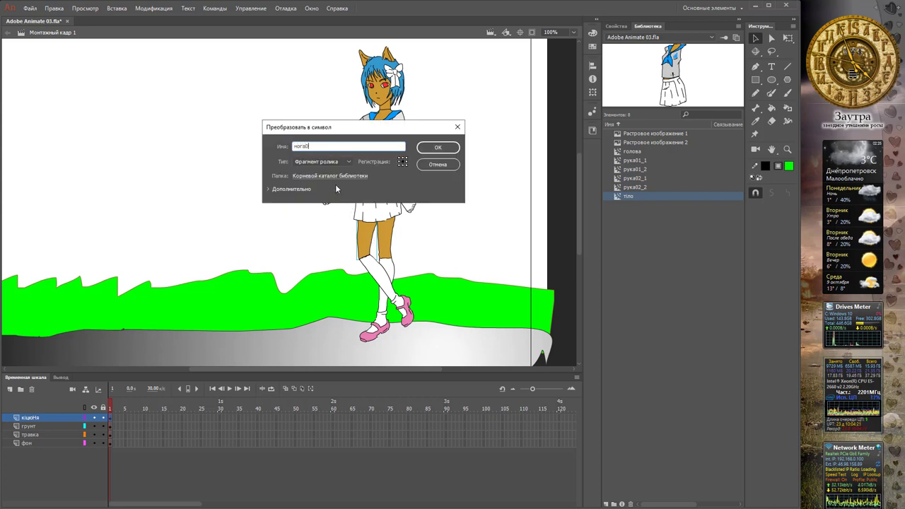
key("Return")
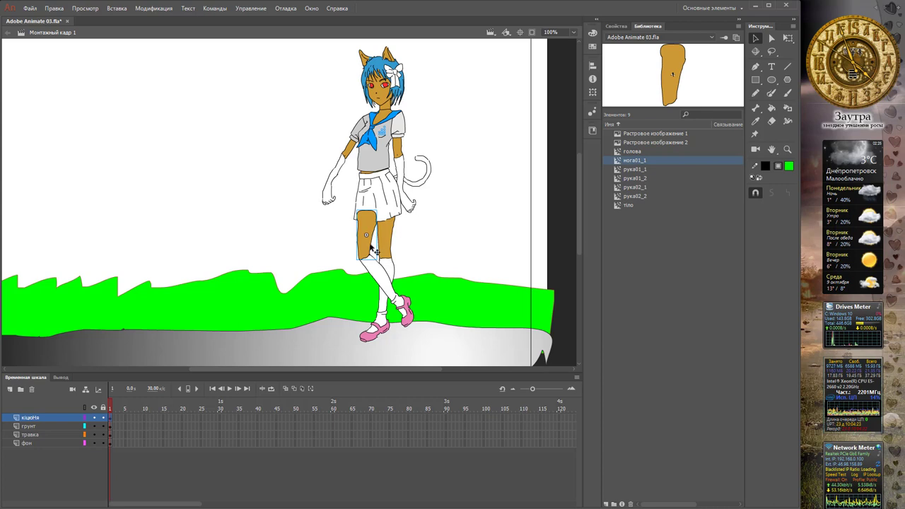
Convert the character's right lower leg with its shoe, crossing in front, to a movie clip symbol named нога01_2
left_click(375, 275)
key("F8")
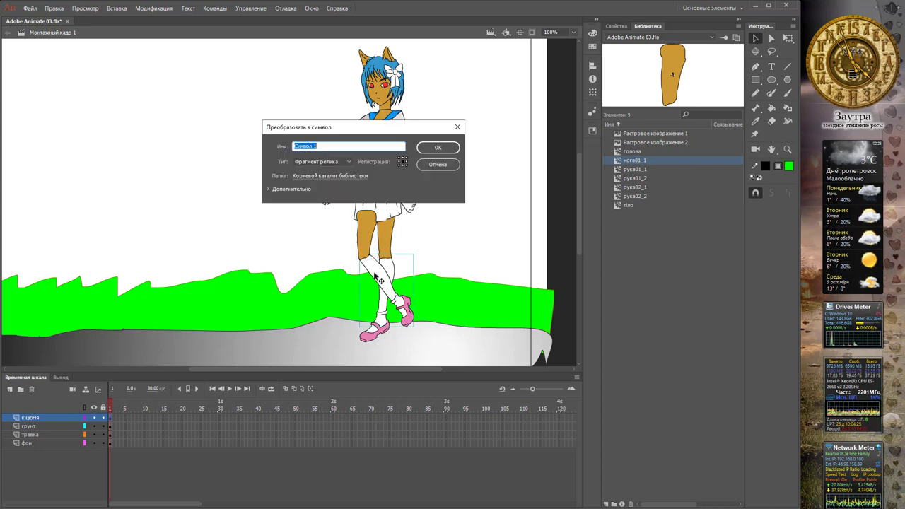
type("нога")
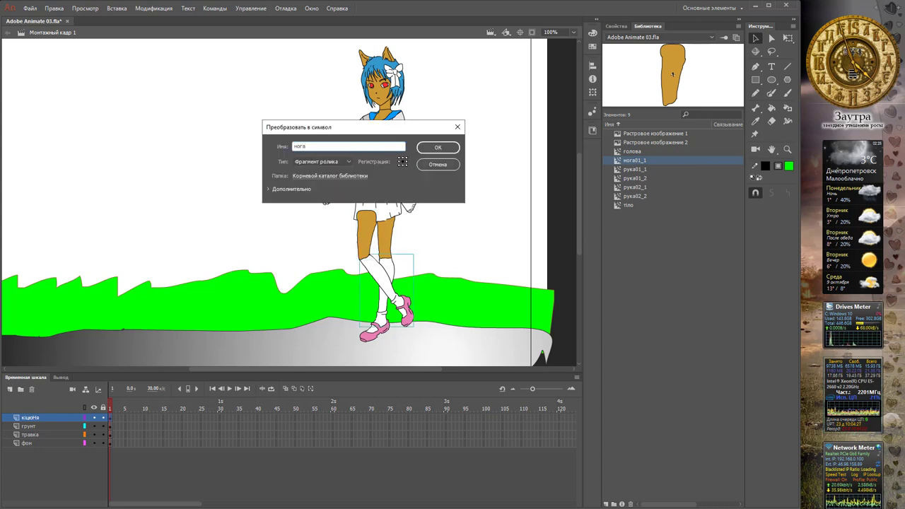
type("01_2")
key("Return")
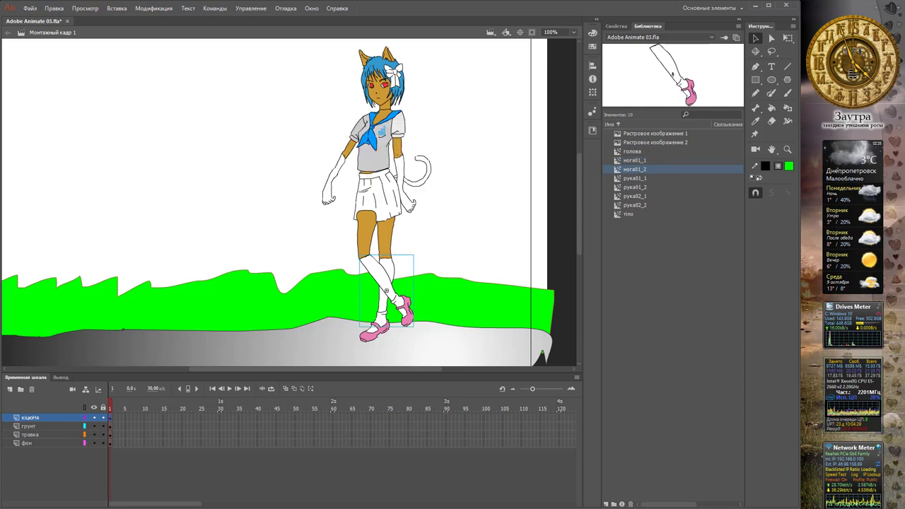
Convert the character's left thigh to a movie clip symbol named нога02_1
left_click(394, 246)
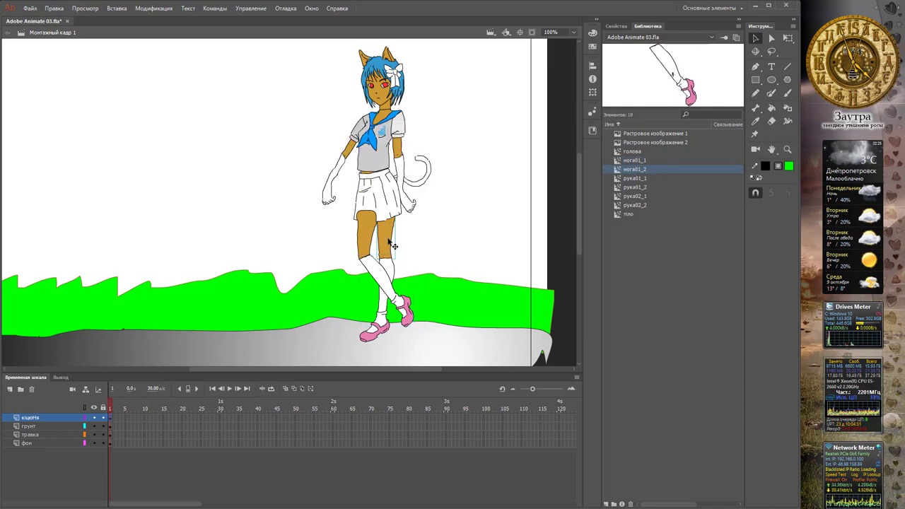
key("F8")
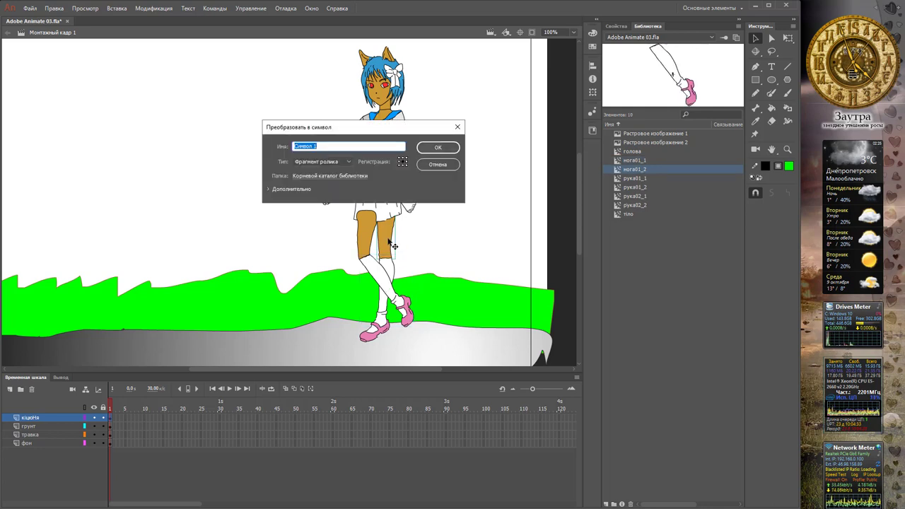
type("нога")
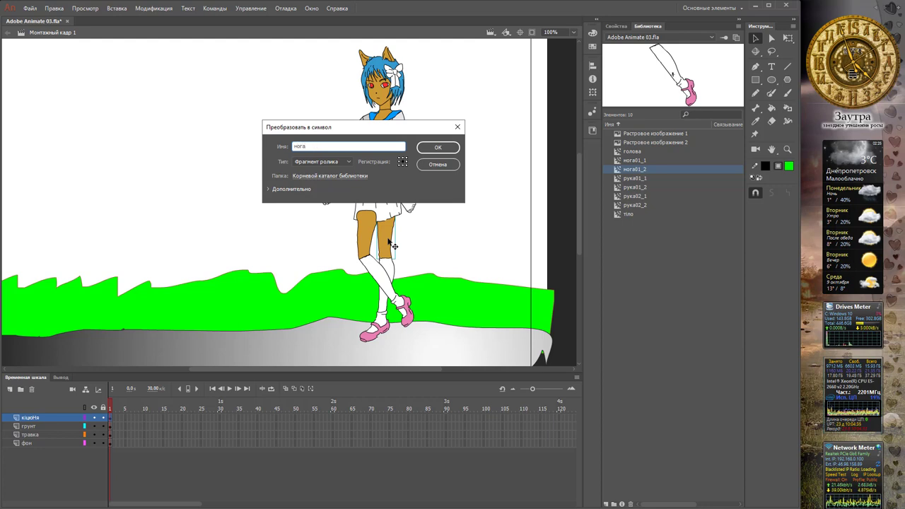
type("02_1")
key("Return")
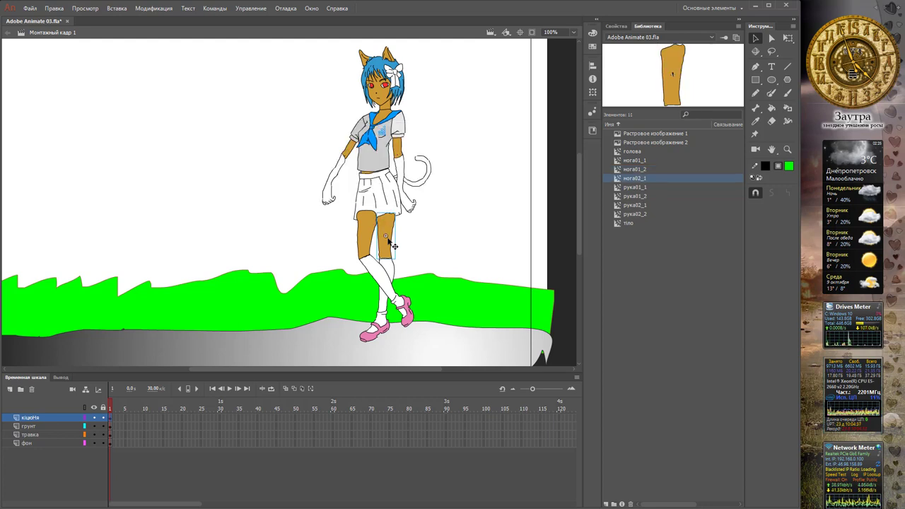
Try moving the character's left lower leg aside, undo the move, and convert the leg to a movie clip symbol named нога02_2
left_click(389, 272)
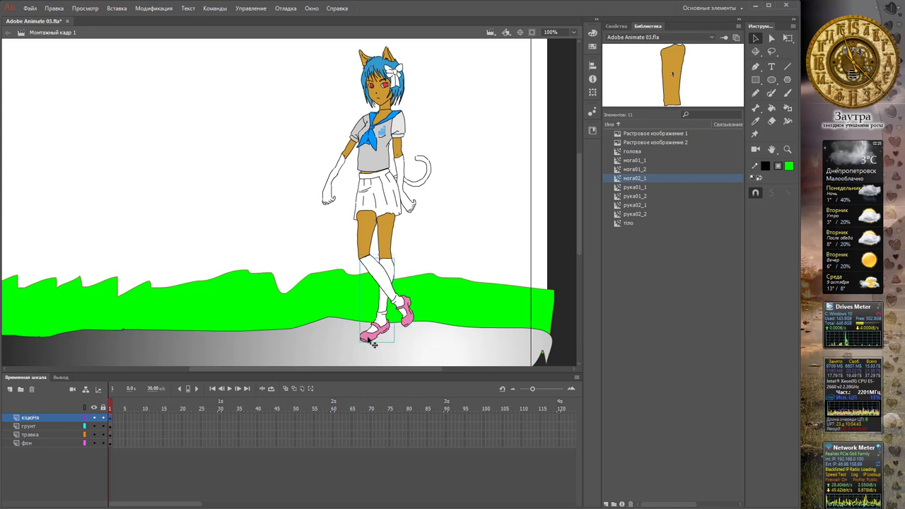
left_click_drag(371, 338, 415, 340)
key("ctrl+z")
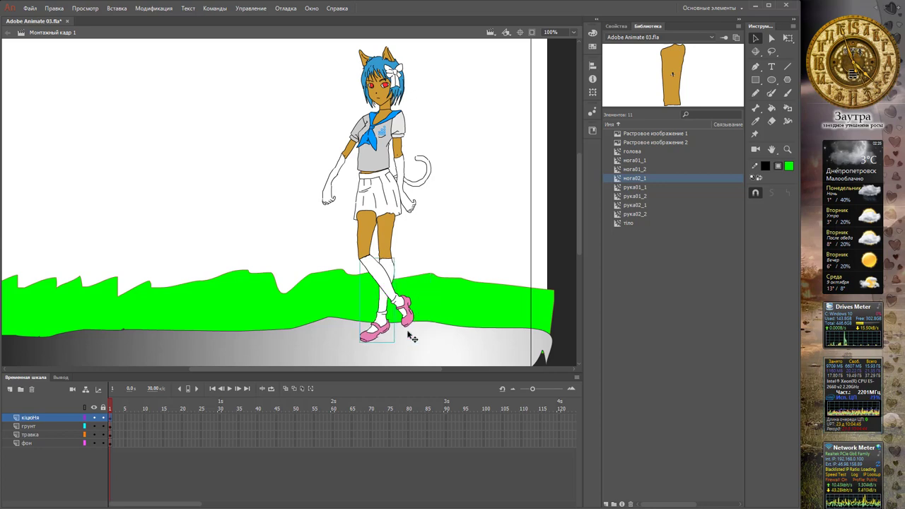
key("F8")
type("нога02")
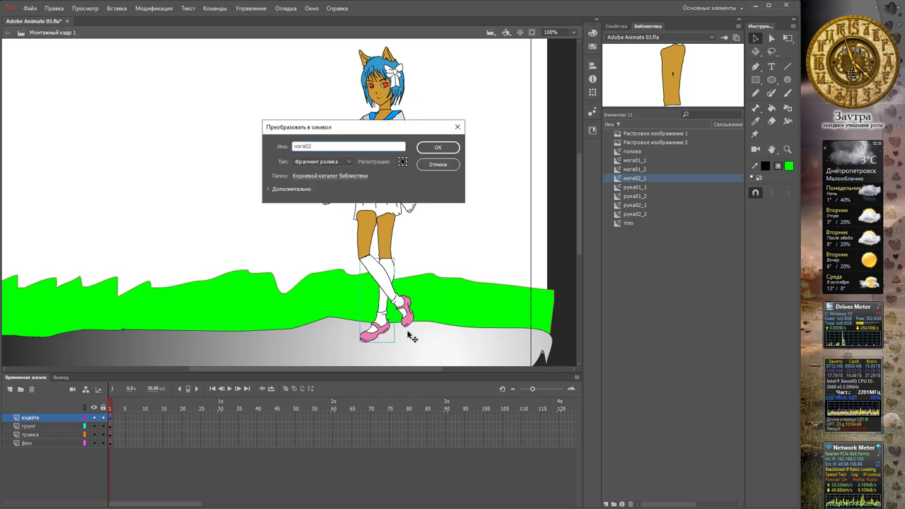
type("_2")
key("Return")
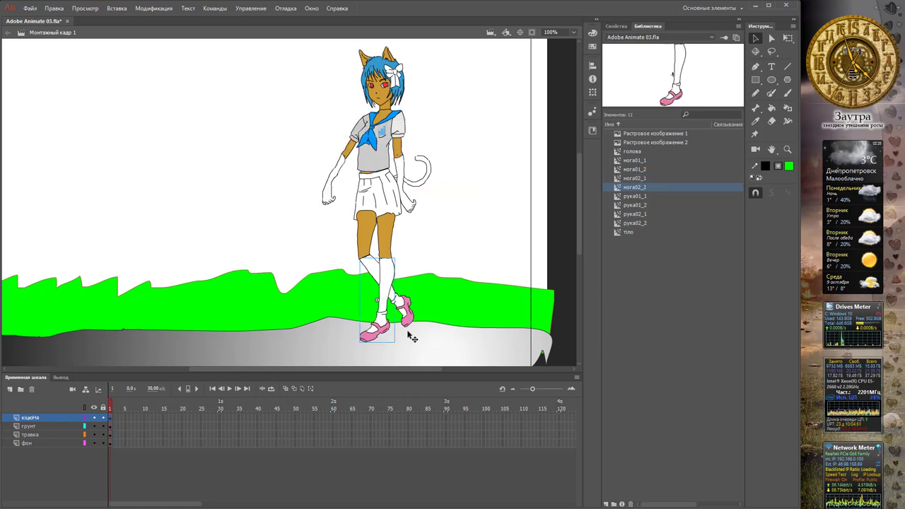
Lock the грунт, травка and фон layers, then check on the stage that the background cannot be selected
left_click(456, 251)
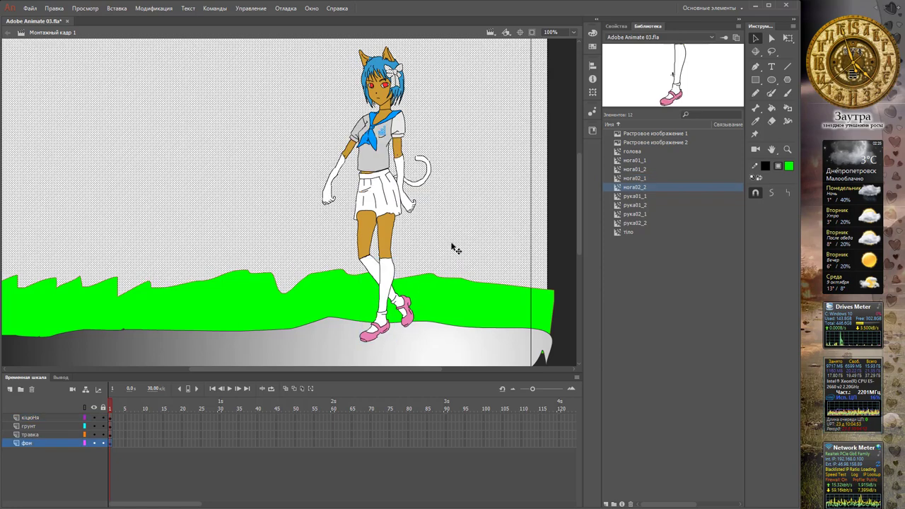
left_click(396, 149)
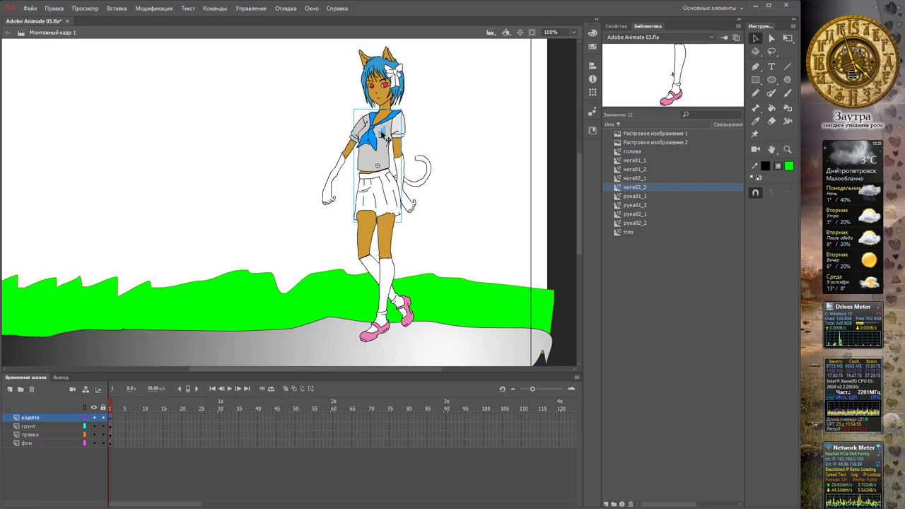
left_click(103, 427)
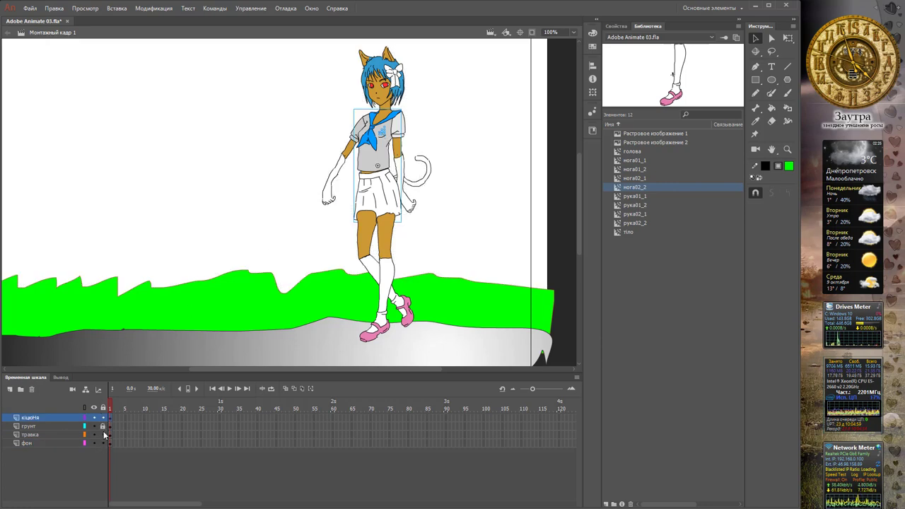
left_click(103, 435)
left_click(103, 444)
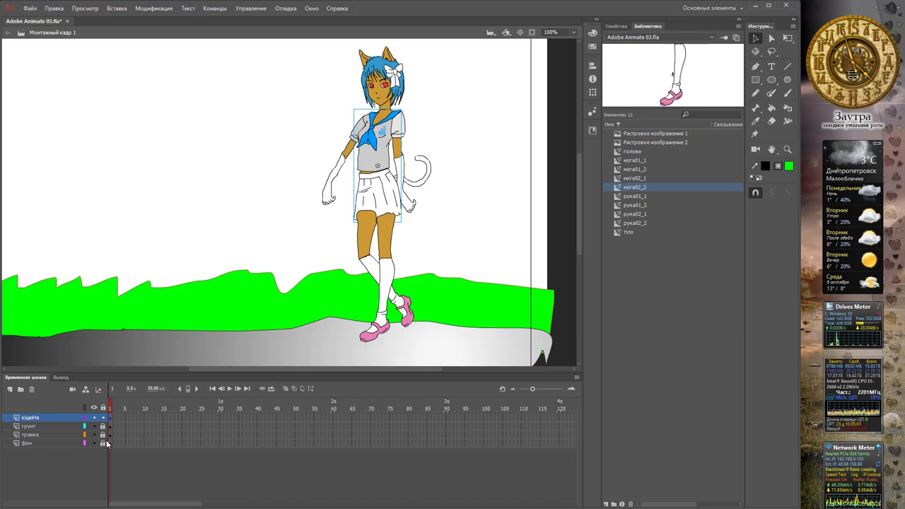
left_click(260, 201)
left_click_drag(223, 211, 287, 292)
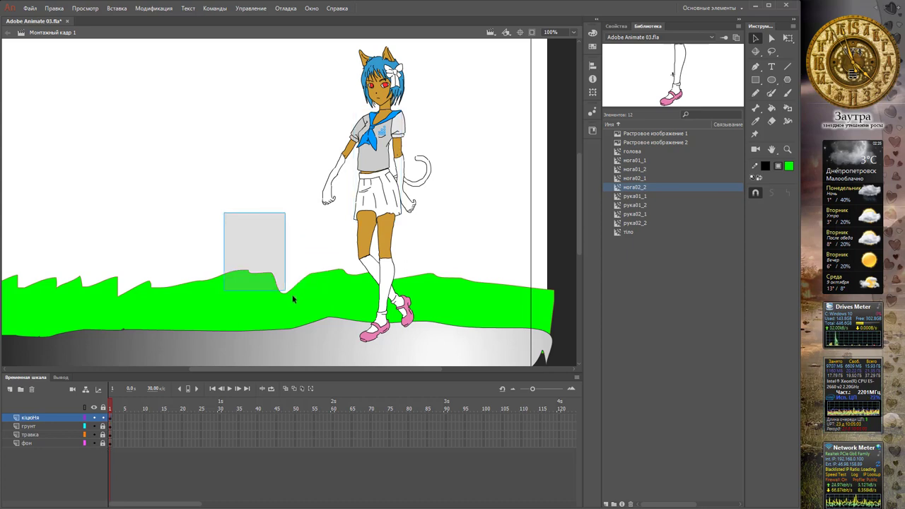
Send the character's right and left thighs backward so both sit behind the skirt
left_click(389, 188)
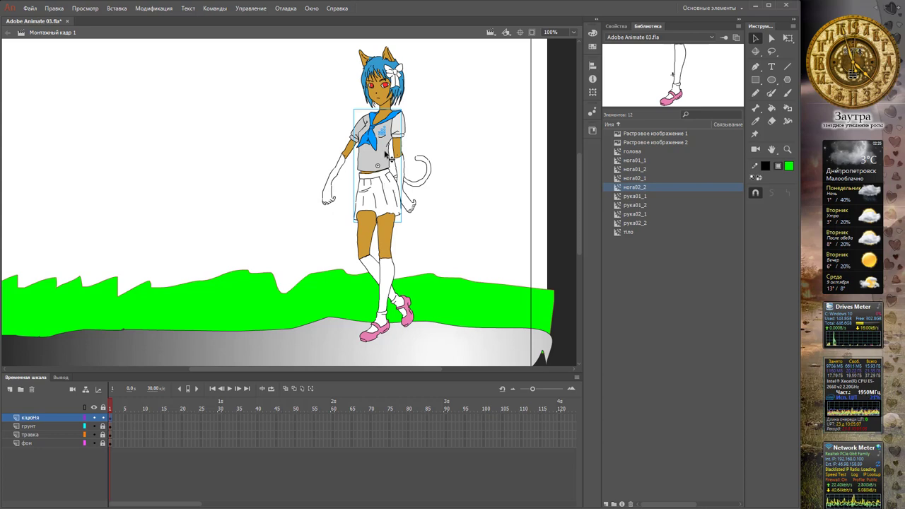
right_click(371, 238)
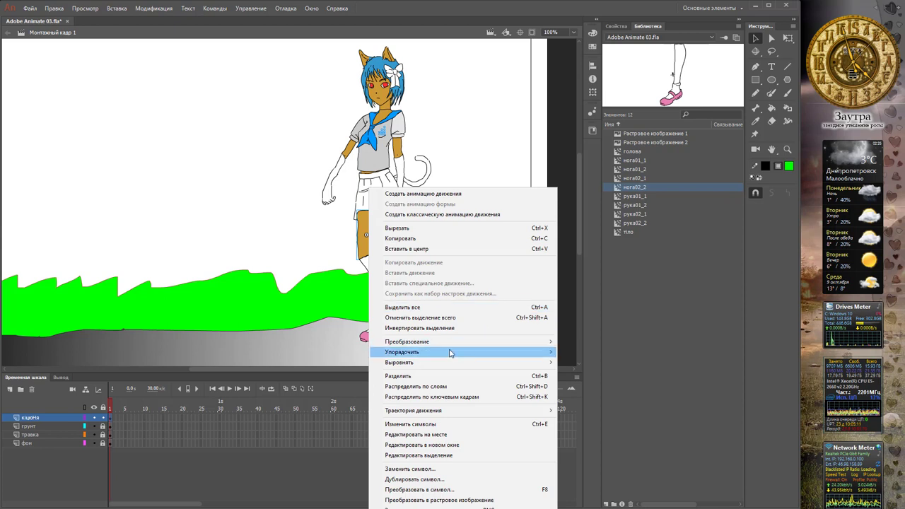
mouse_move(461, 352)
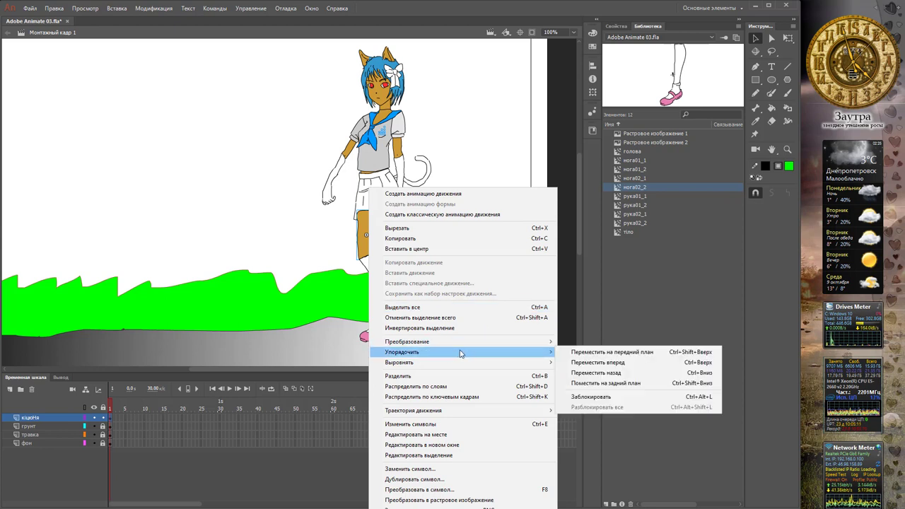
left_click(616, 373)
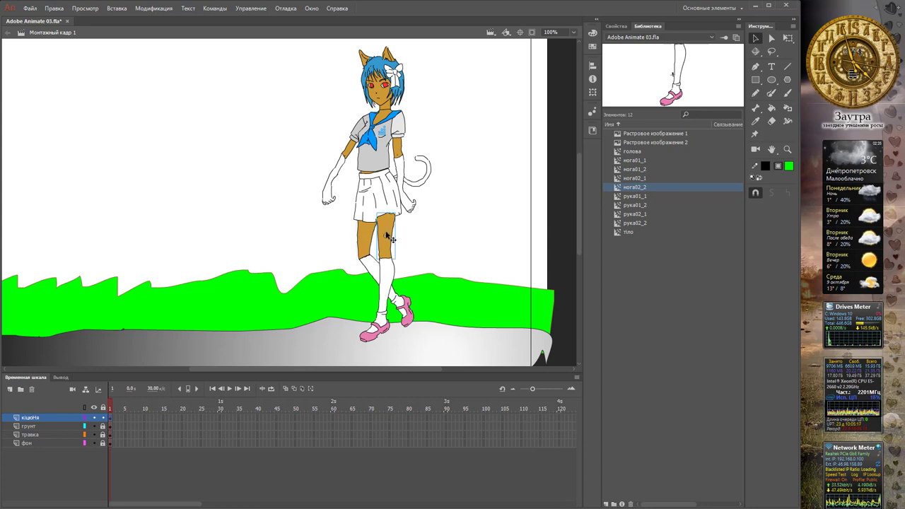
right_click(388, 238)
mouse_move(484, 355)
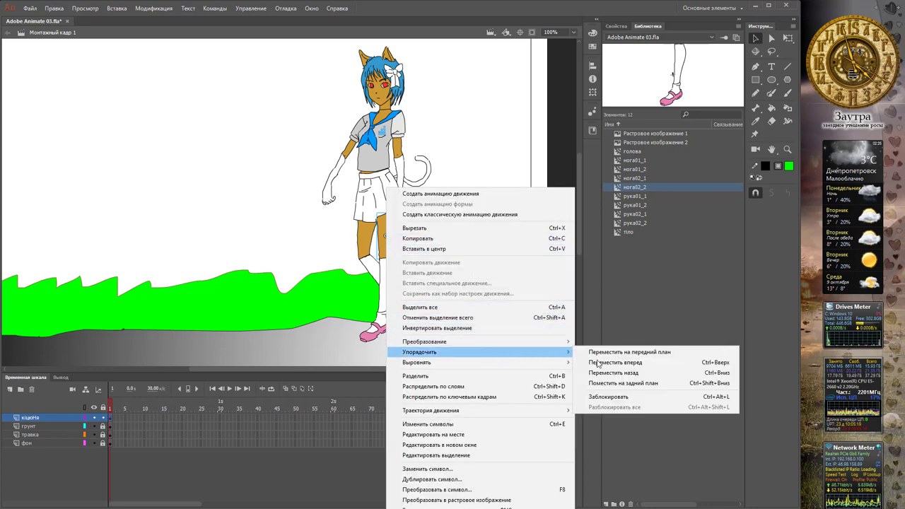
left_click(621, 374)
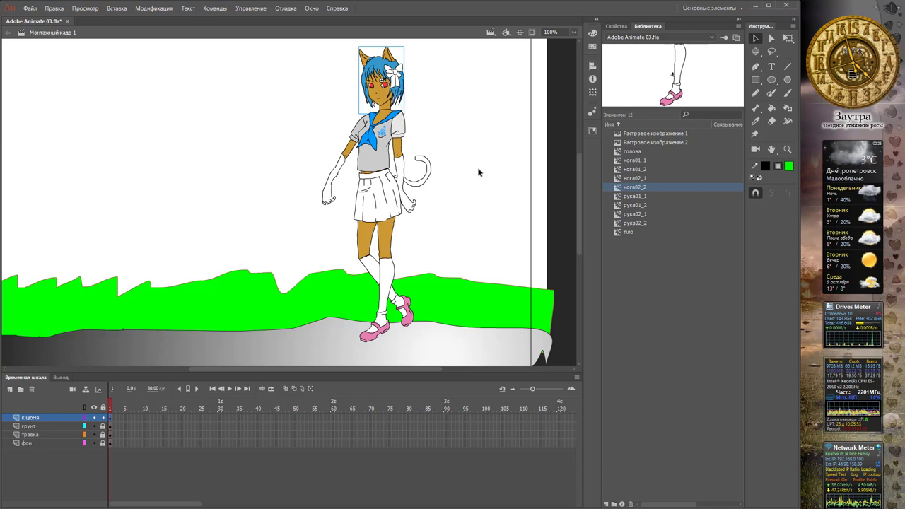
left_click(641, 162)
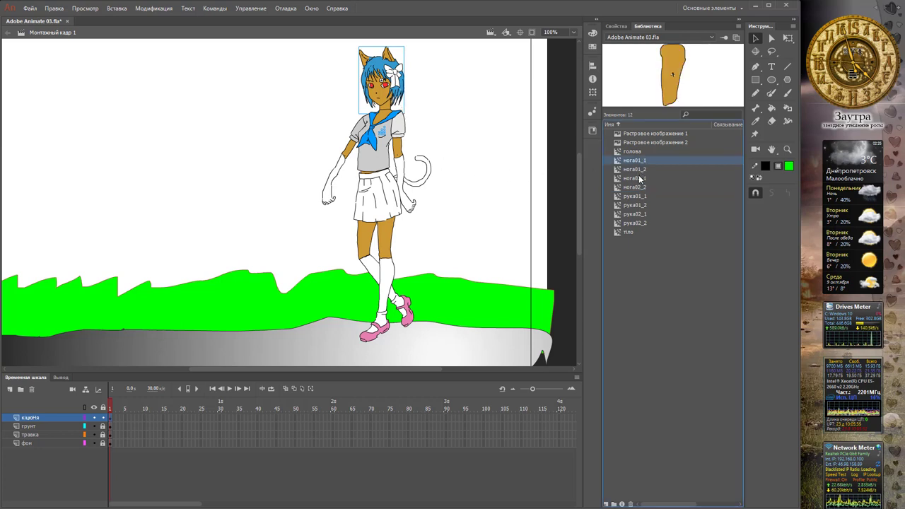
left_click(641, 179)
left_click(641, 187)
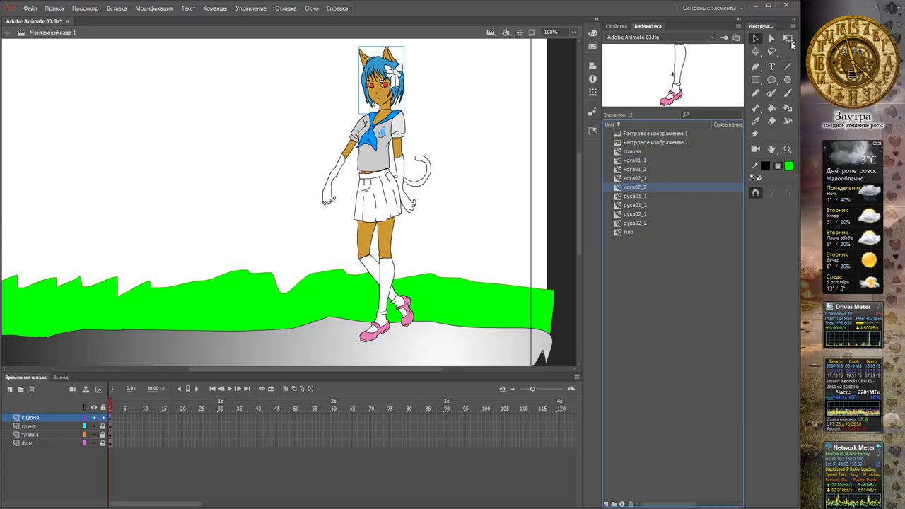
Use Free Transform to place the head's transformation point at the base of the neck
key("q")
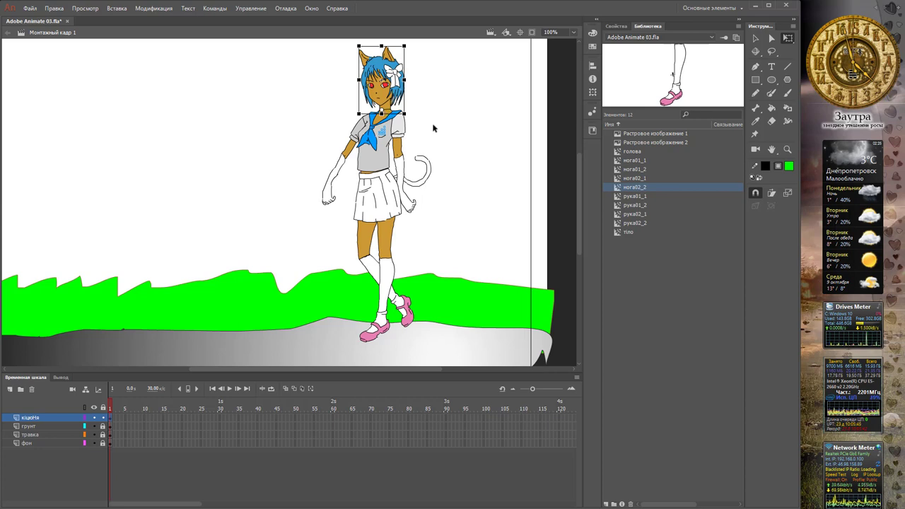
left_click(643, 154)
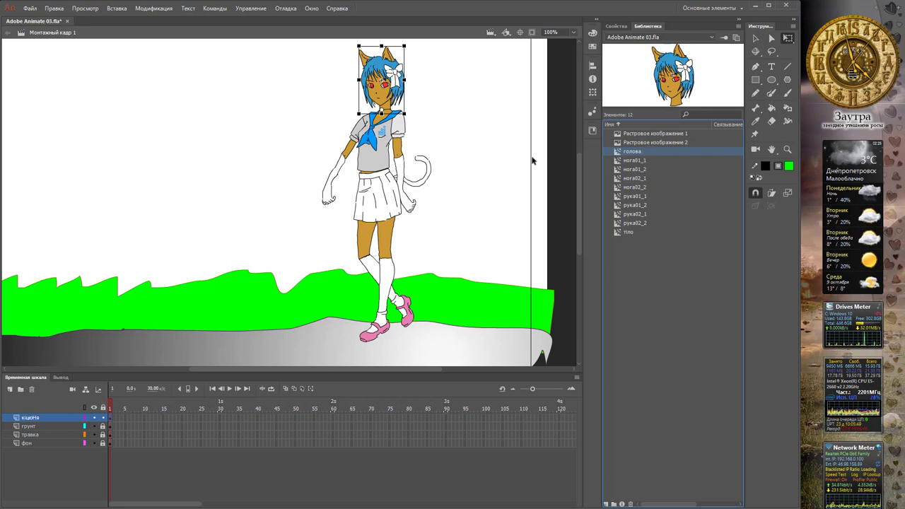
left_click(467, 138)
left_click(377, 85)
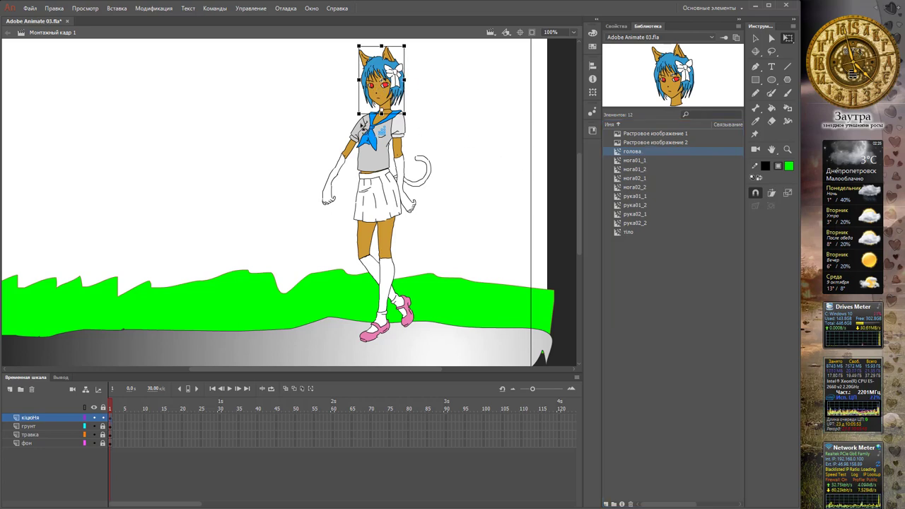
Move the transformation points of both upper arms to the shoulders and those of both forearms to the elbows
left_click(356, 139)
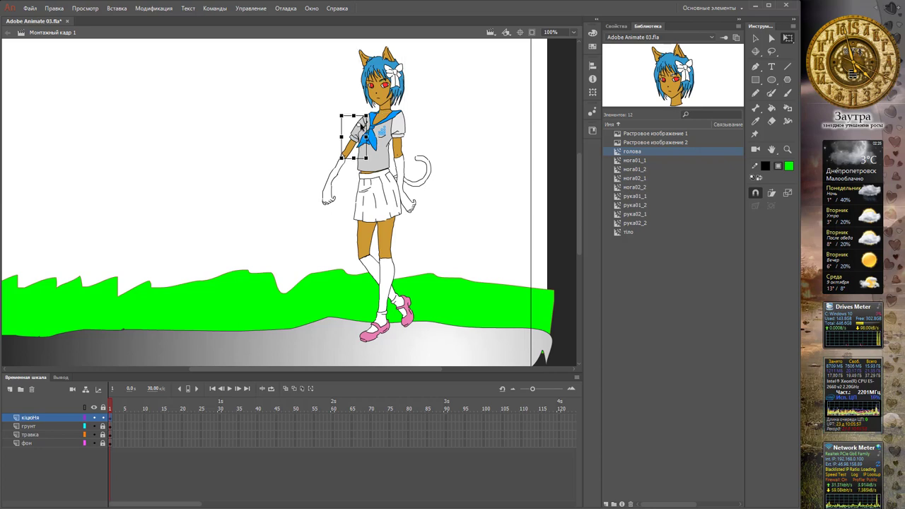
left_click(336, 177)
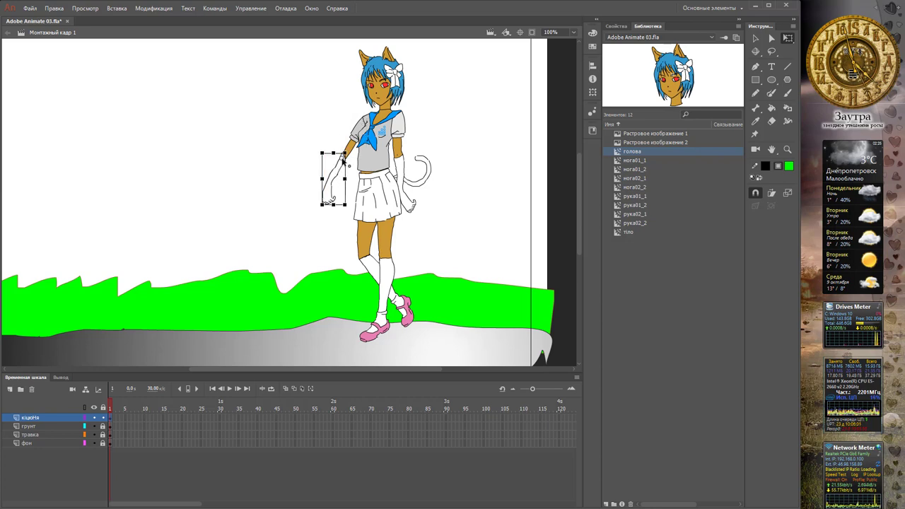
left_click(401, 150)
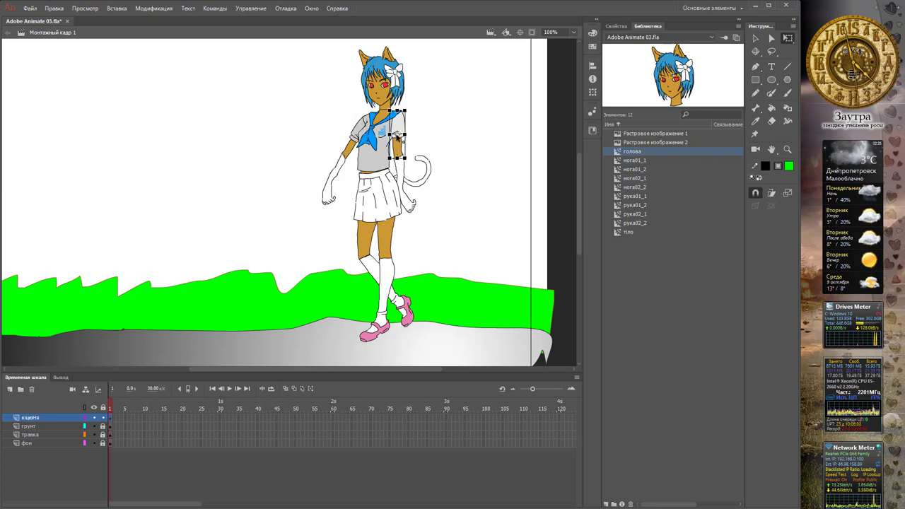
left_click(406, 186)
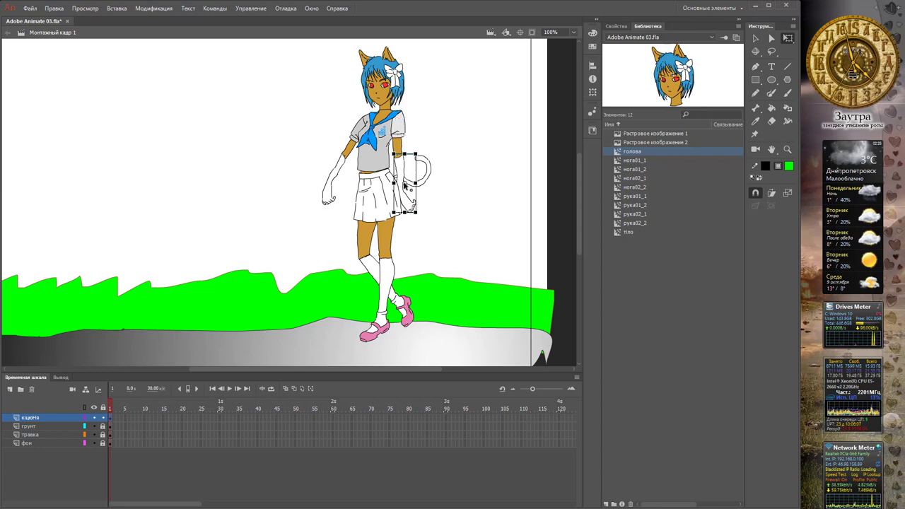
Move the transformation points of both thighs to the hips and those of both lower legs to the knees
left_click(371, 233)
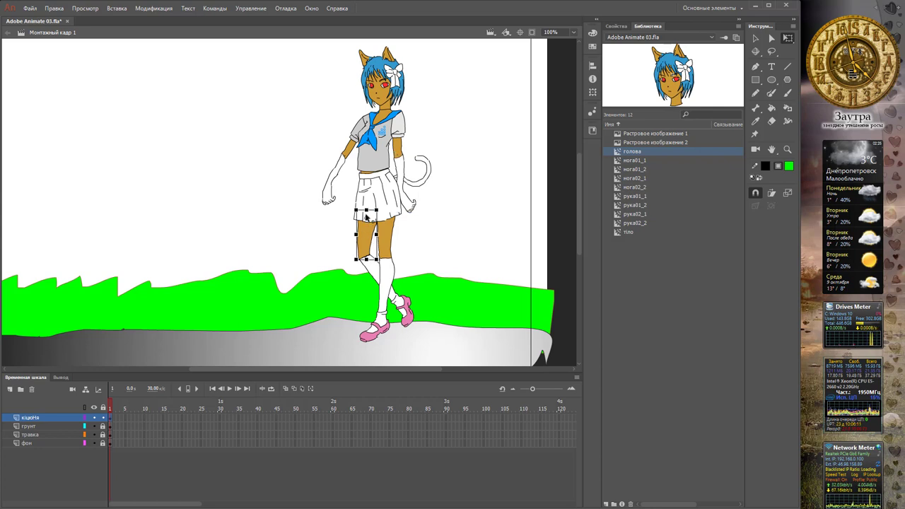
left_click(387, 238)
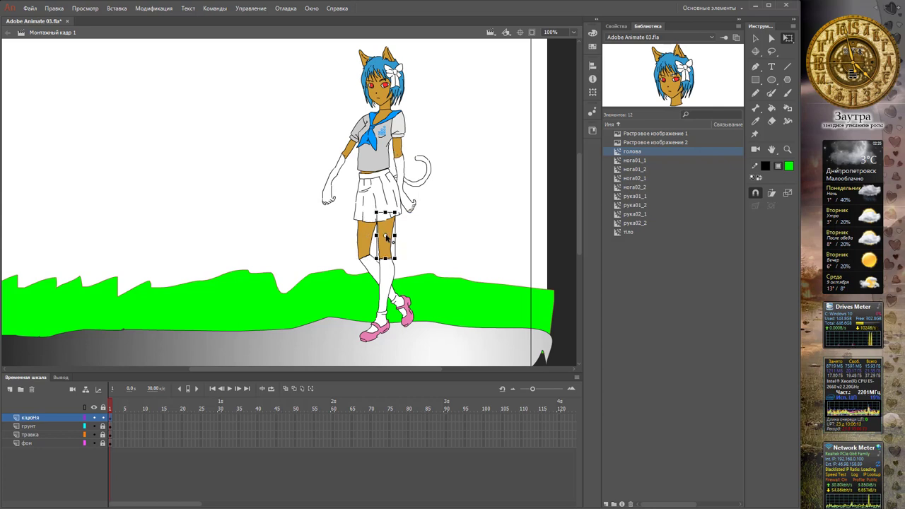
left_click(378, 275)
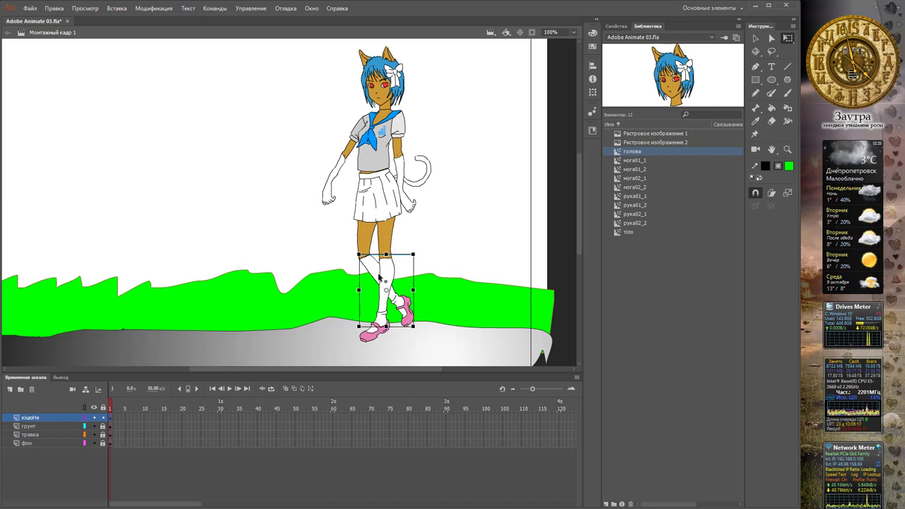
left_click_drag(387, 291, 385, 258)
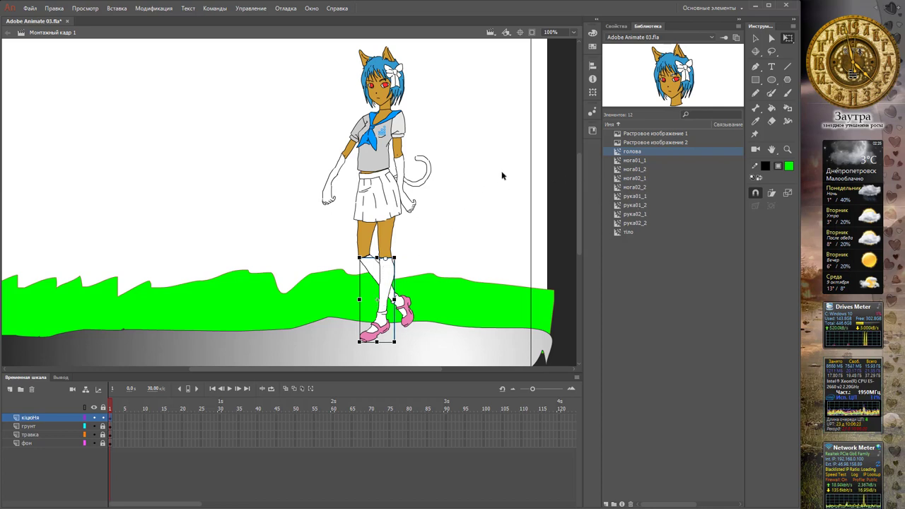
left_click(439, 111)
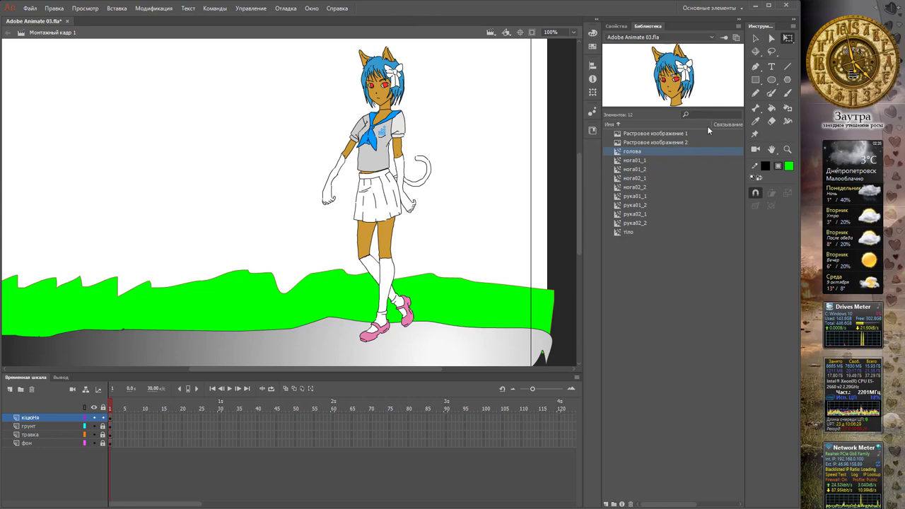
Lock the three background layers фон, травка and грунт, leaving the character layer editable
left_click(755, 110)
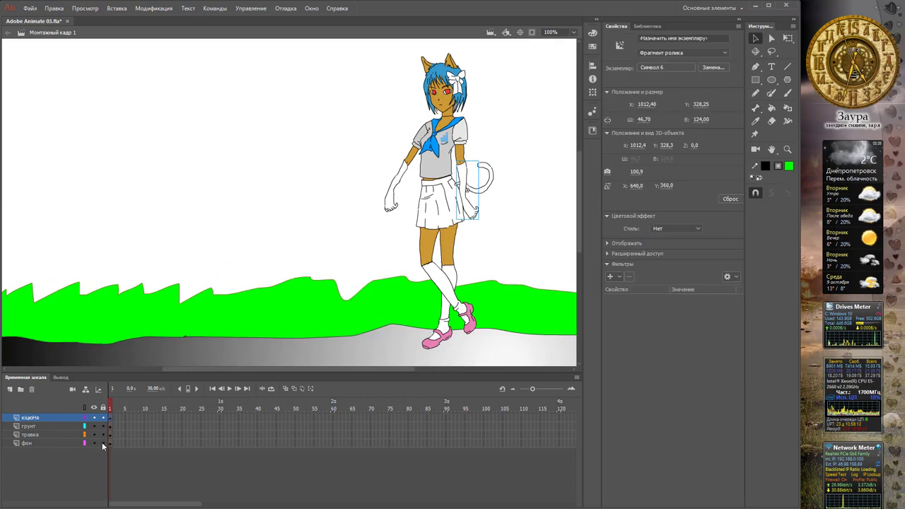
left_click_drag(103, 446, 103, 426)
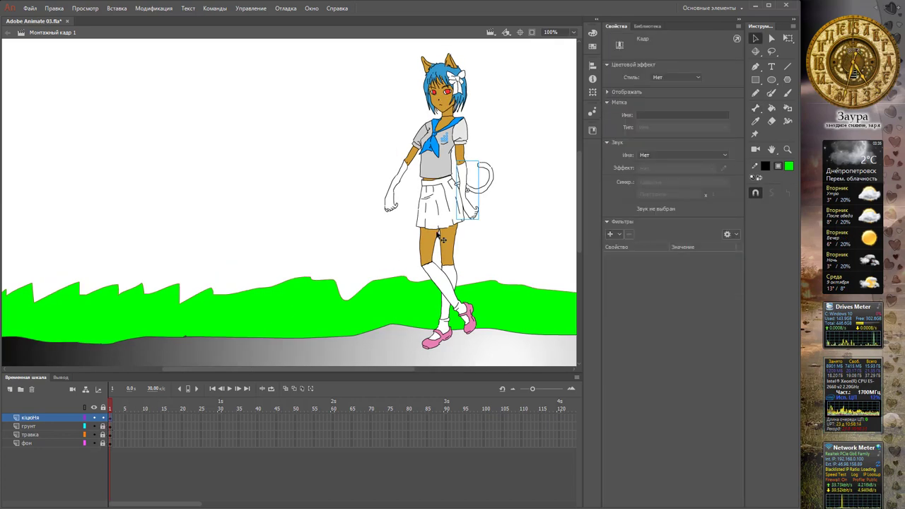
With the Bone tool, link the torso from the chest through each hip to the knee, connecting both thighs and lower legs
left_click(445, 122)
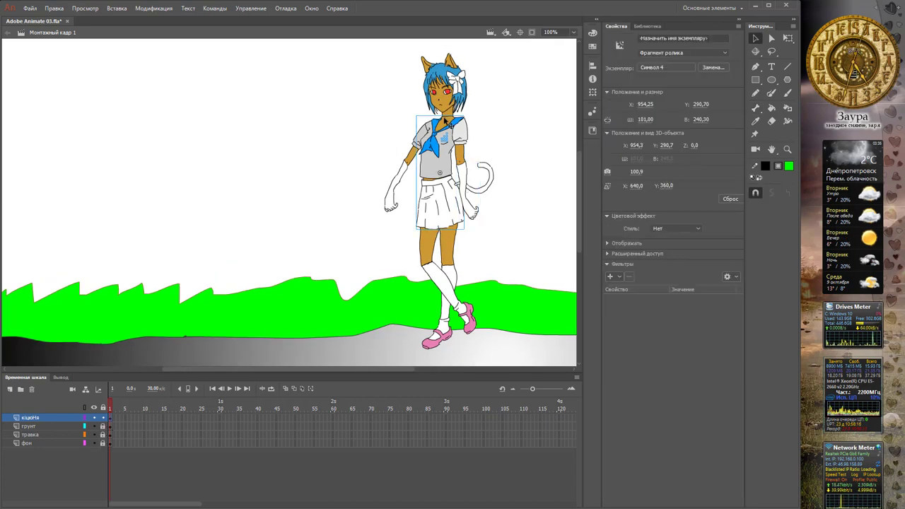
left_click(757, 109)
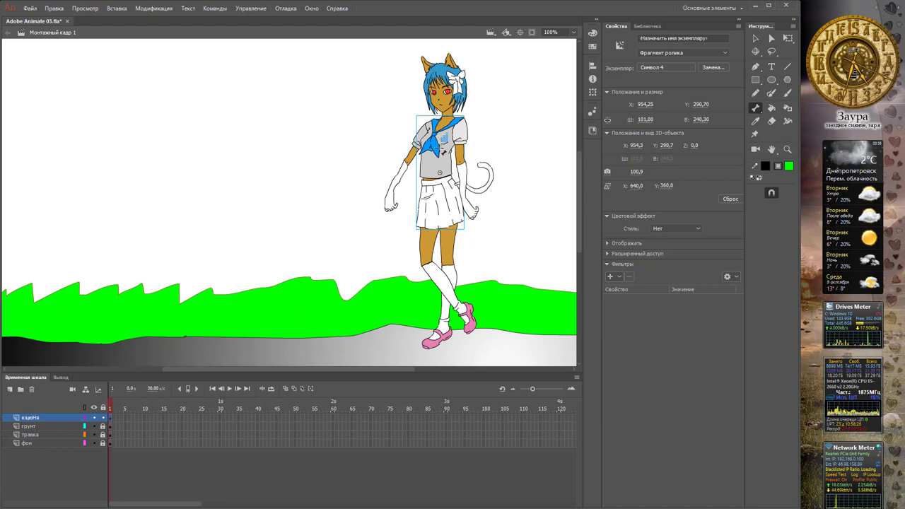
left_click_drag(439, 147, 429, 267)
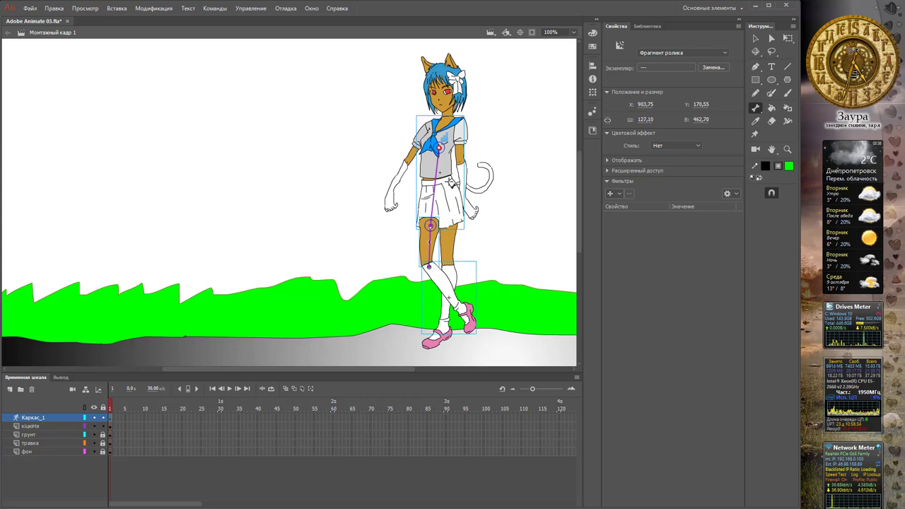
left_click_drag(439, 148, 448, 266)
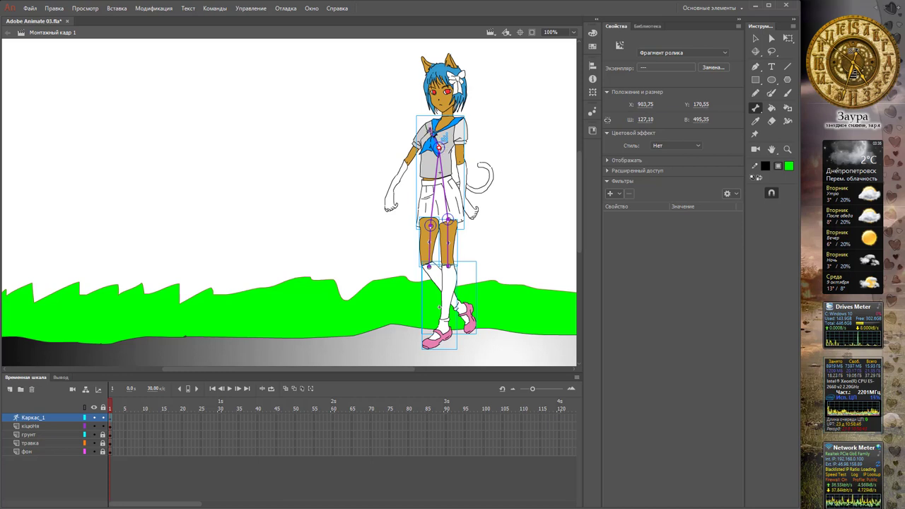
Add bones from the chest through both shoulders to the elbows, connecting upper arms and forearms, and a bone from the chest to the head
left_click_drag(431, 132, 415, 150)
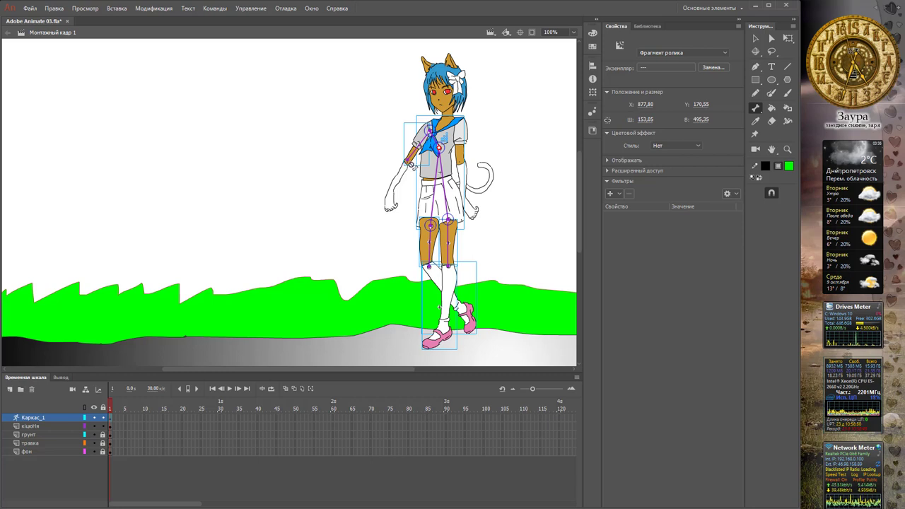
left_click_drag(406, 165, 404, 166)
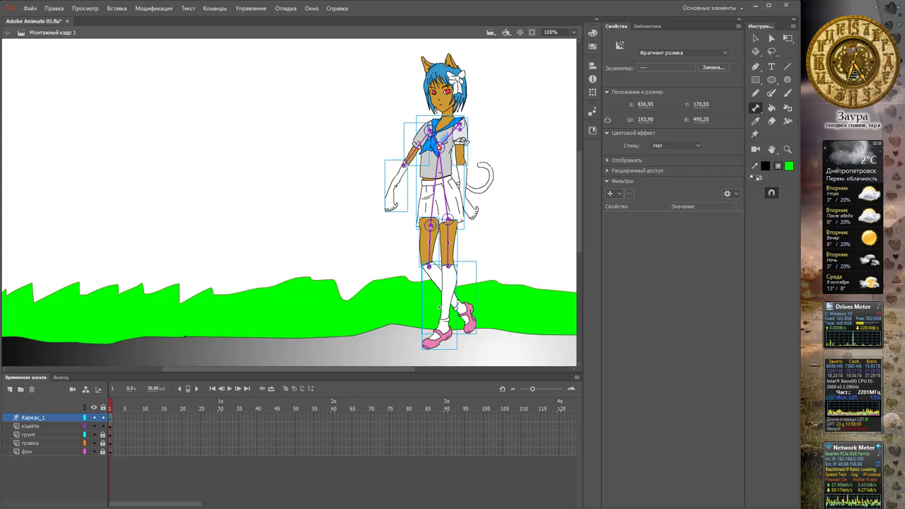
left_click_drag(465, 167, 473, 156)
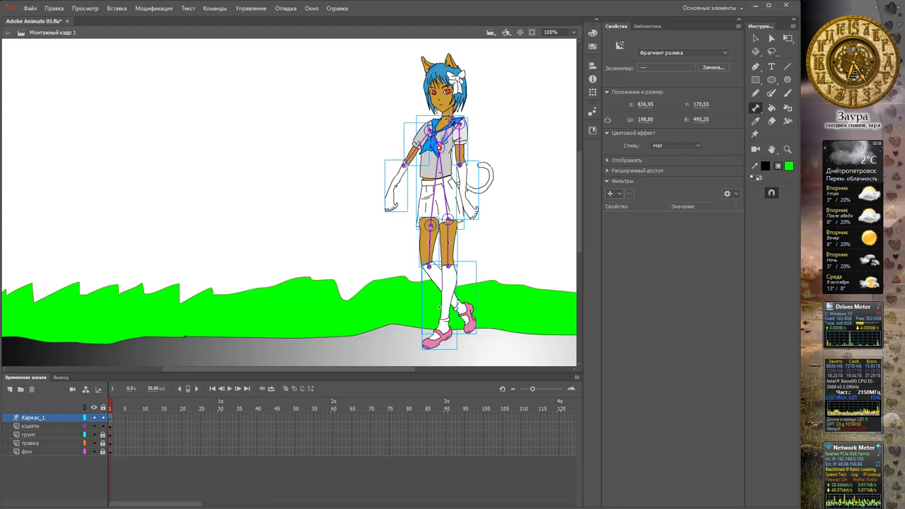
left_click_drag(446, 121, 456, 114)
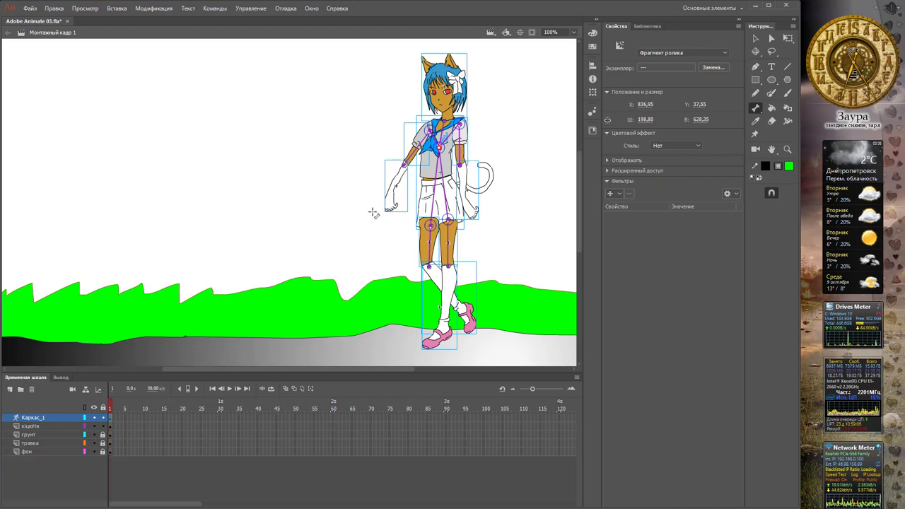
Send the character's thigh on the viewer's left one level backward so it sits behind the skirt
key("v")
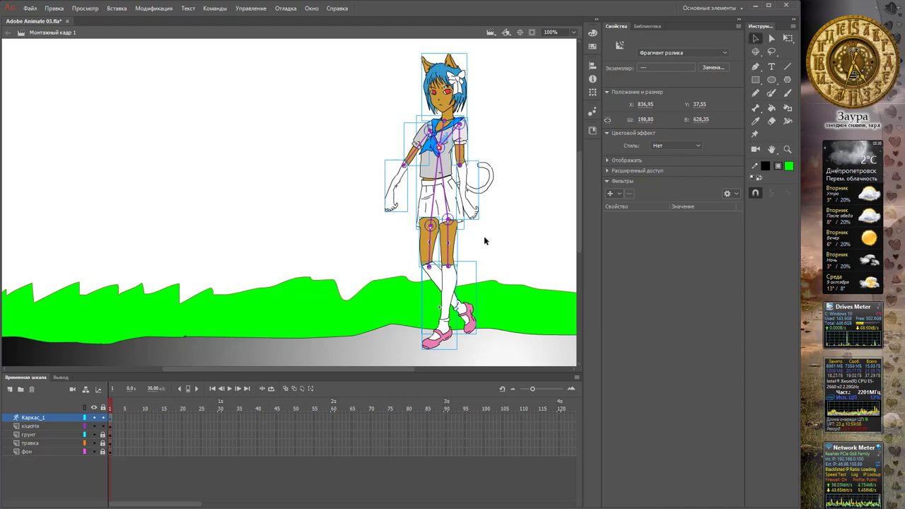
left_click(431, 242)
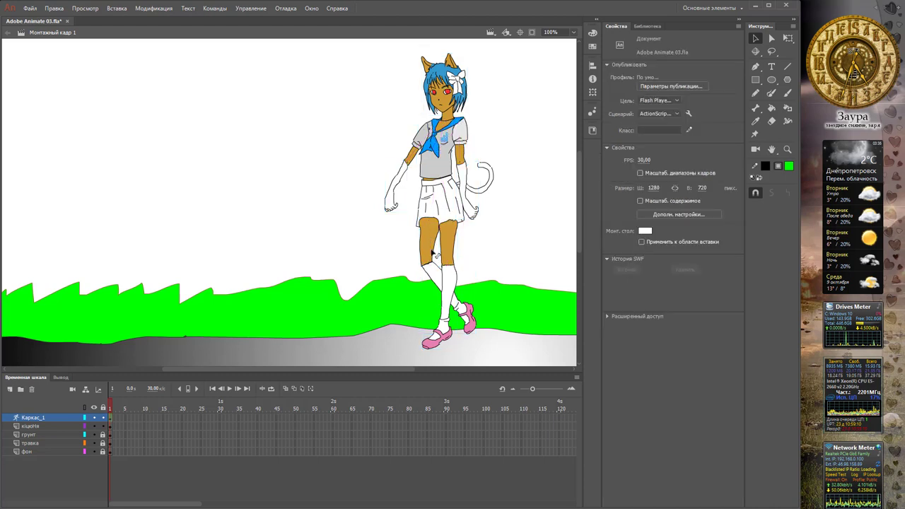
left_click(431, 242)
right_click(428, 241)
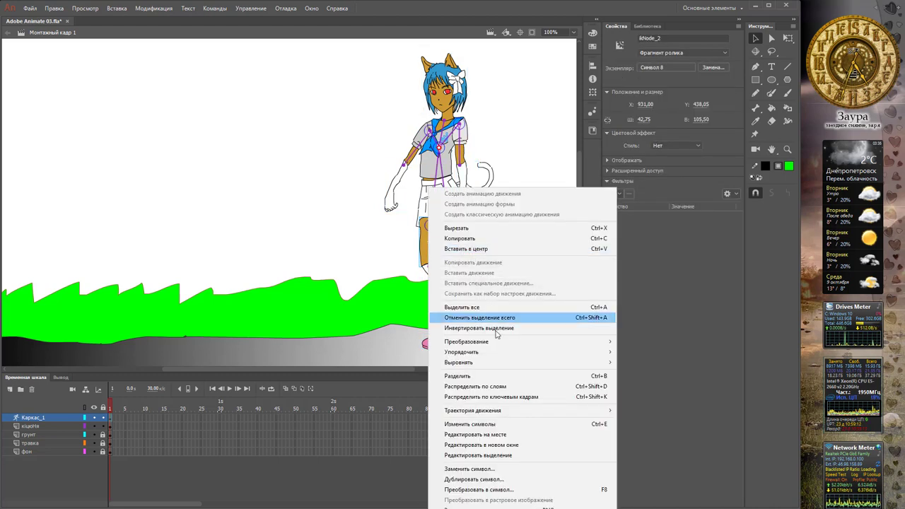
mouse_move(539, 351)
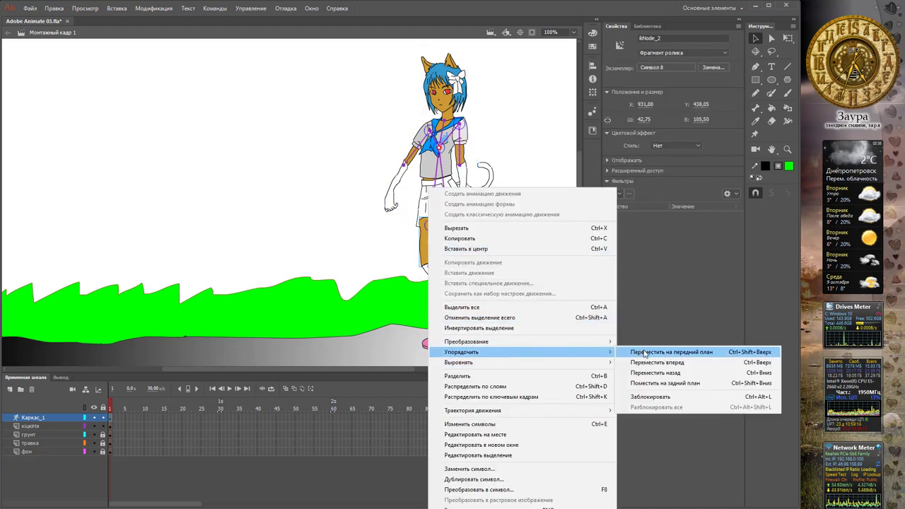
left_click(651, 373)
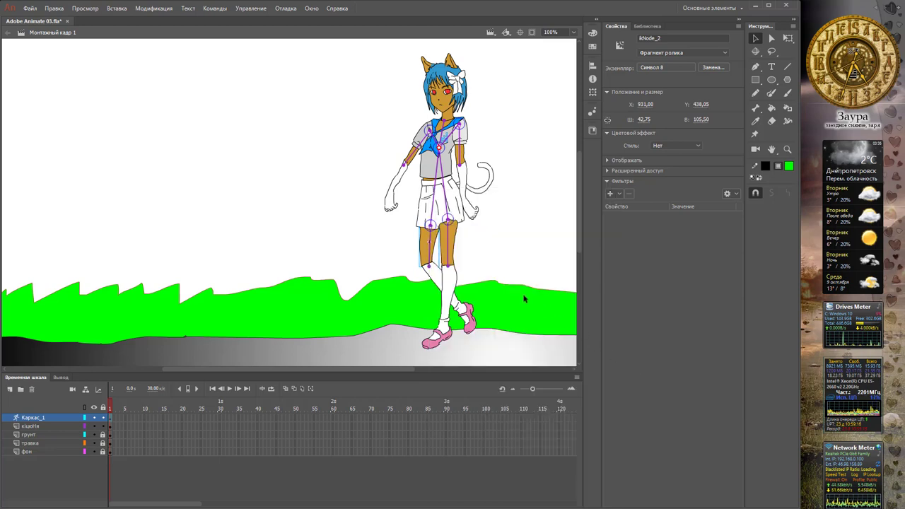
left_click(454, 241)
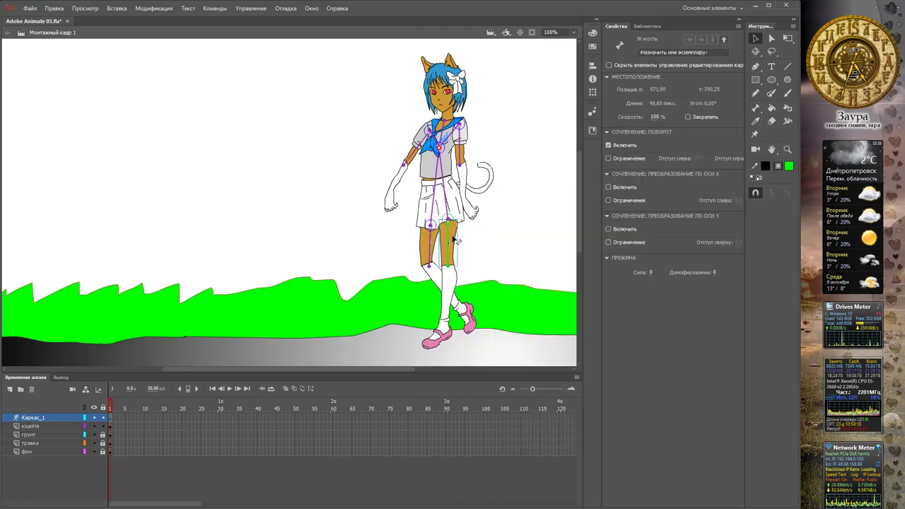
left_click(482, 146)
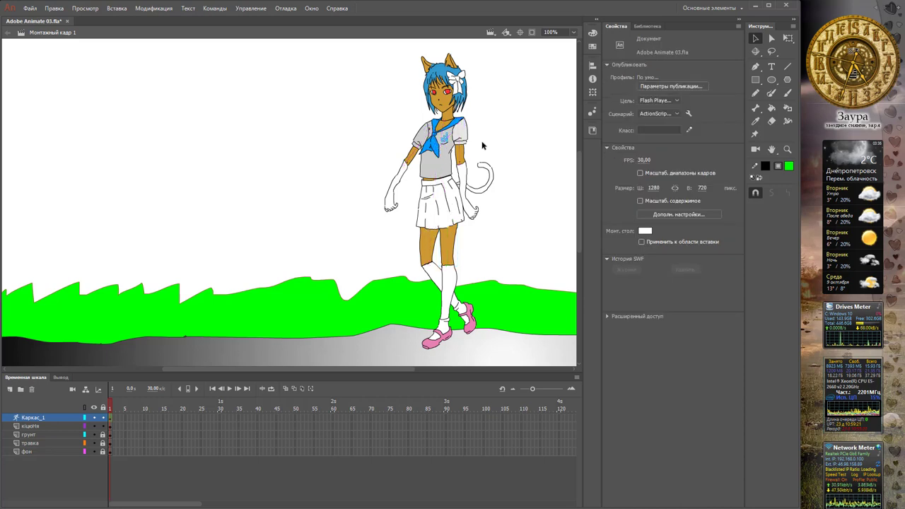
With Free Transform, shift the transformation point of the viewer's-left forearm slightly so it sits on the elbow joint
left_click(433, 155)
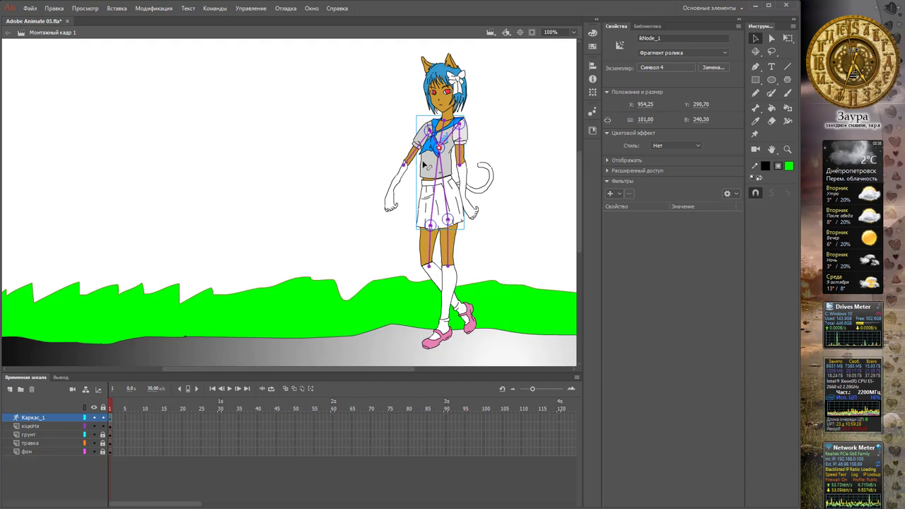
scroll(424, 164, "up", 5)
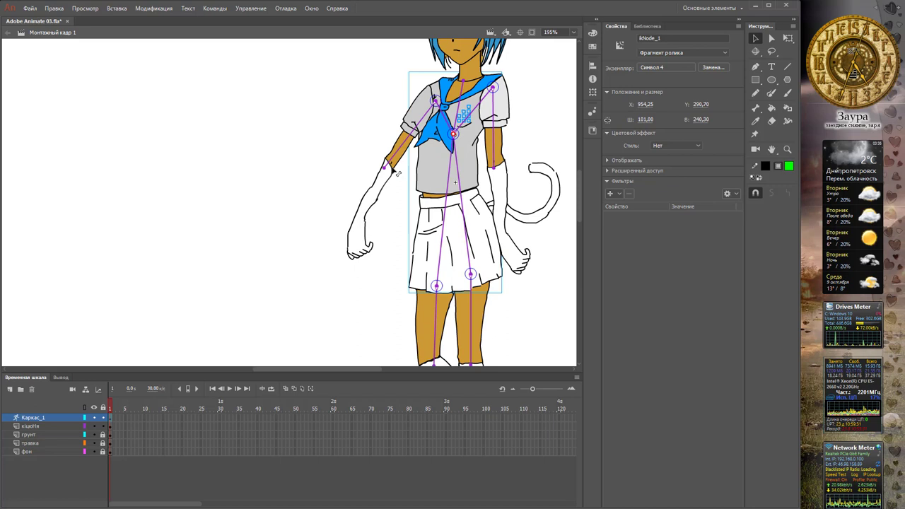
left_click(788, 37)
left_click(387, 178)
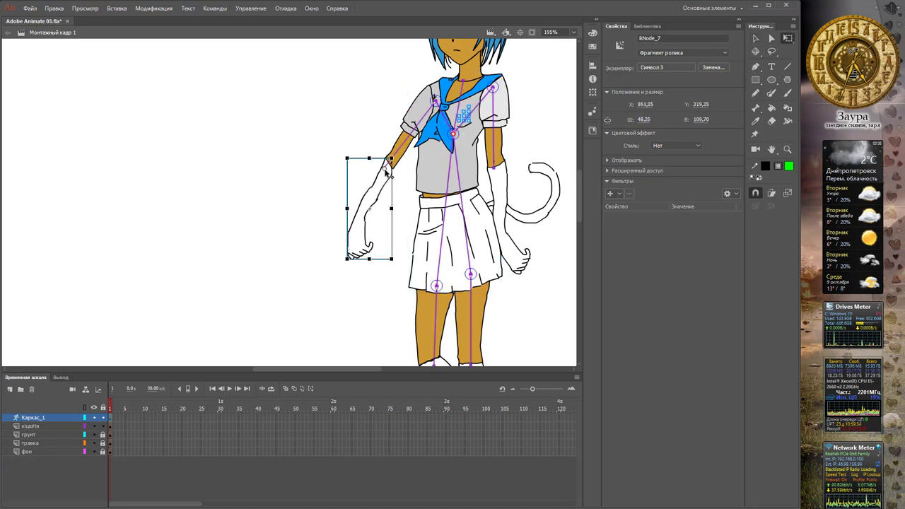
left_click_drag(384, 168, 389, 168)
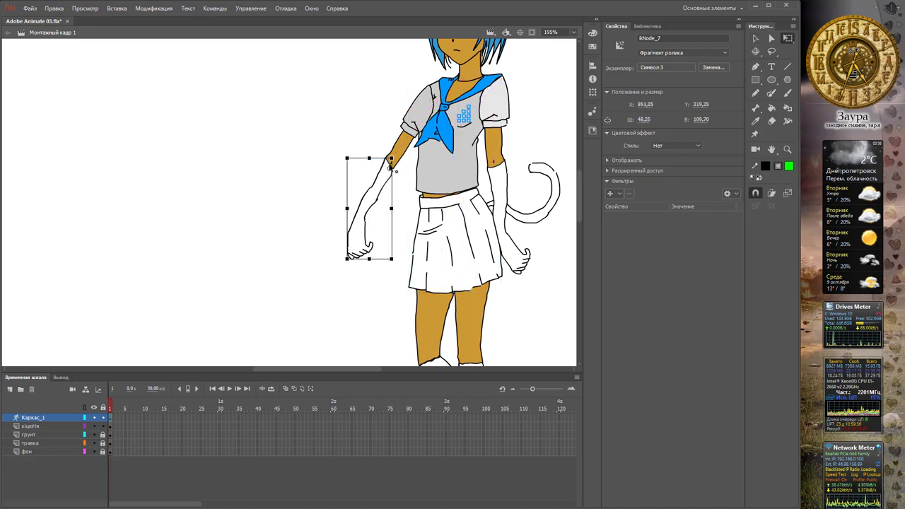
left_click(421, 125)
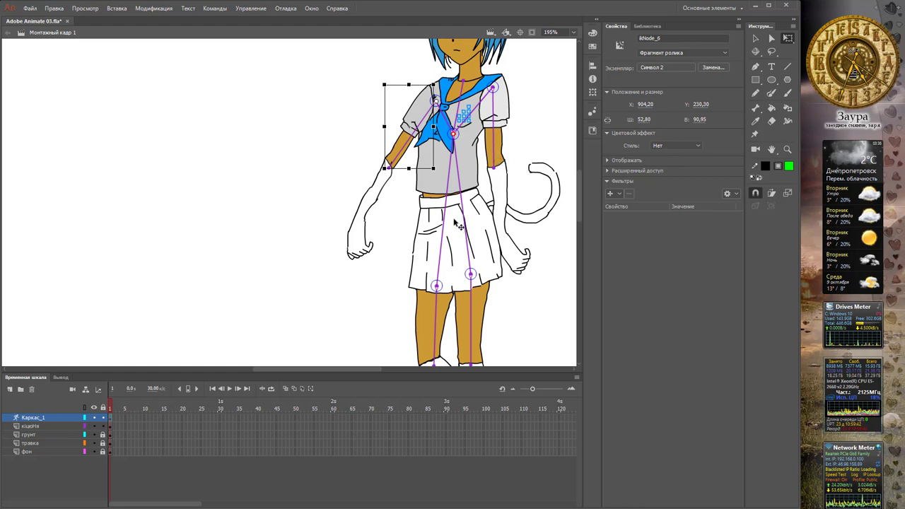
Shift the transformation point of the bent lower leg up to the knee joint, and select the straight lower leg
left_click_drag(518, 298, 489, 211)
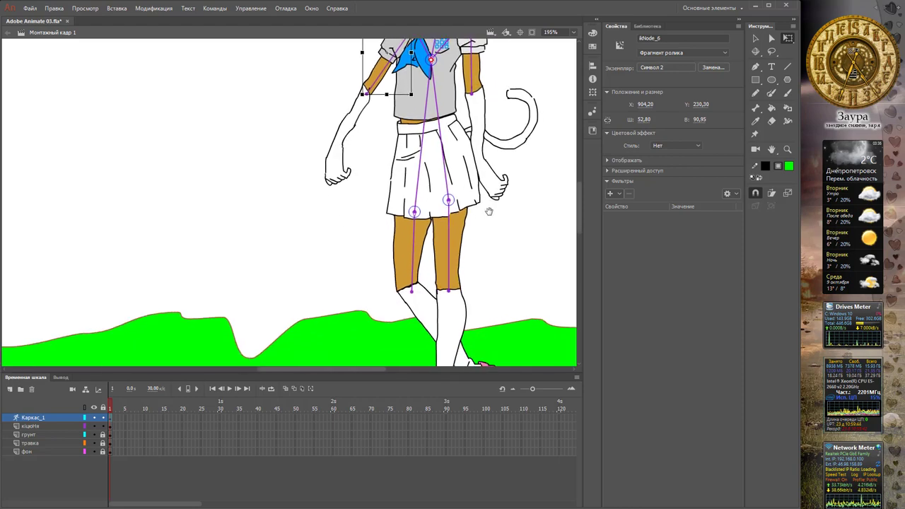
left_click(408, 284)
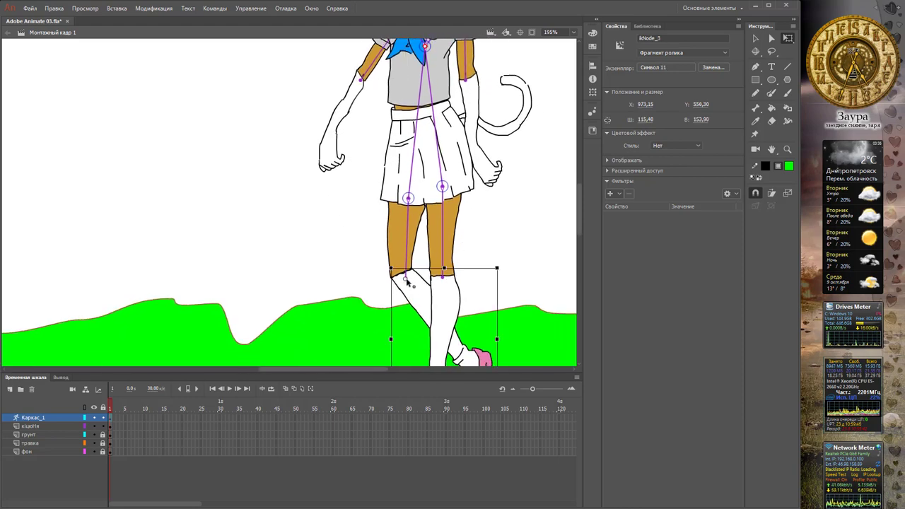
left_click_drag(407, 279, 404, 273)
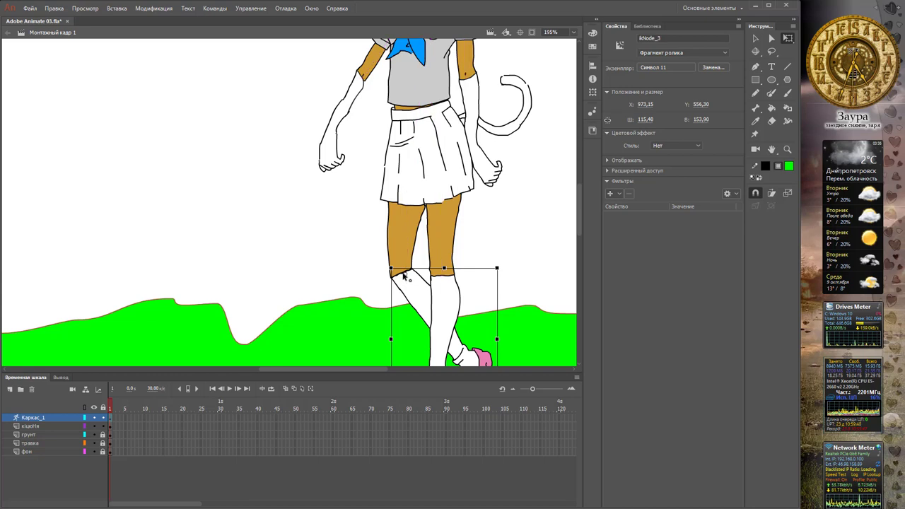
left_click(456, 285)
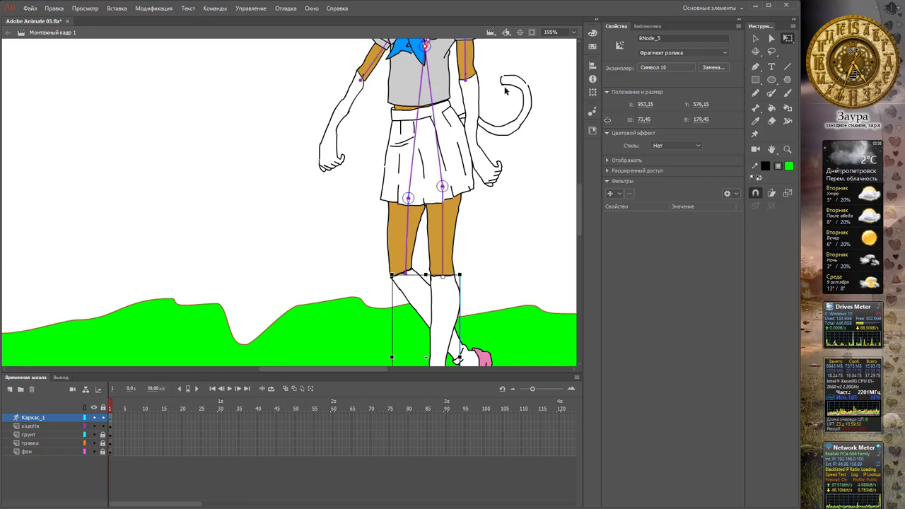
Test the rig by moving the head slightly so it tilts on its bone
scroll(505, 90, "up", 5)
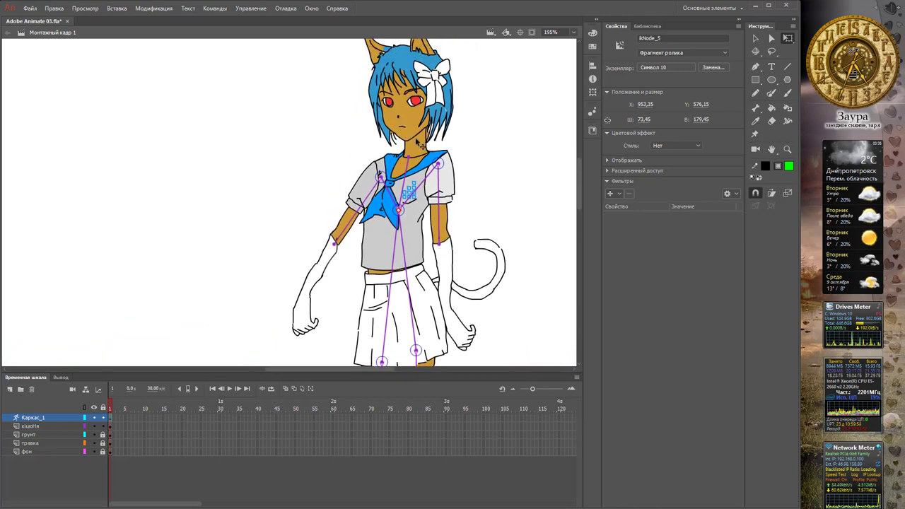
left_click(414, 120)
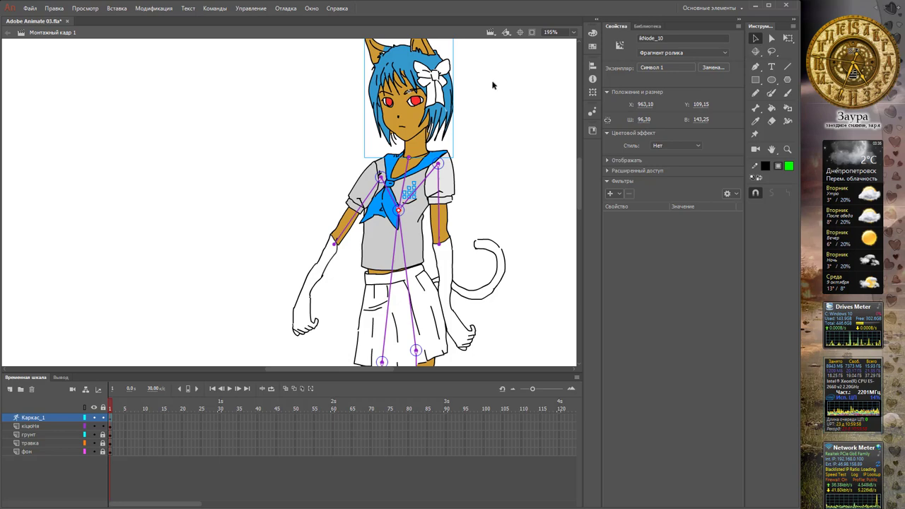
left_click_drag(493, 83, 484, 115)
mouse_move(409, 107)
left_mouse_down()
mouse_move(392, 107)
mouse_move(433, 106)
mouse_move(388, 100)
mouse_move(379, 128)
mouse_move(408, 124)
mouse_move(407, 101)
mouse_move(419, 101)
mouse_move(405, 117)
left_mouse_up()
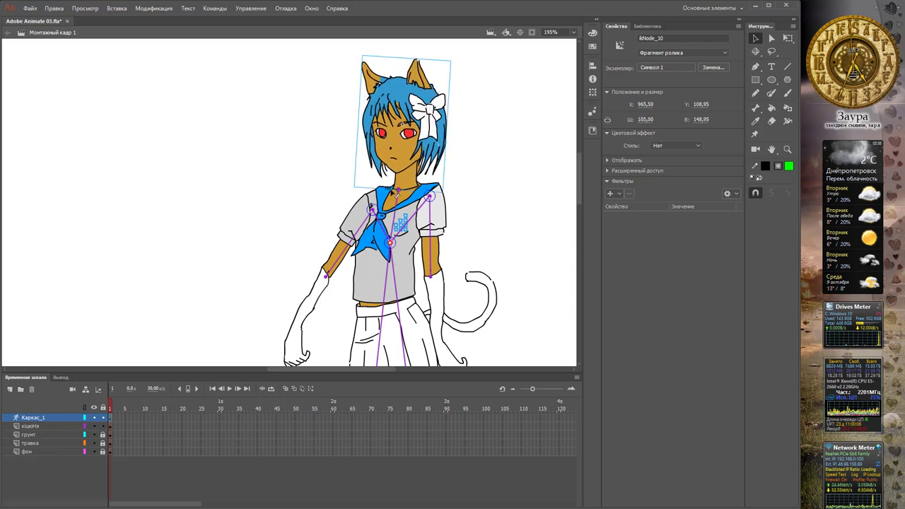
Enable X and Y joint translation on the chest-to-head bone, testing the head's movement after each and undoing the last move
left_click(397, 202)
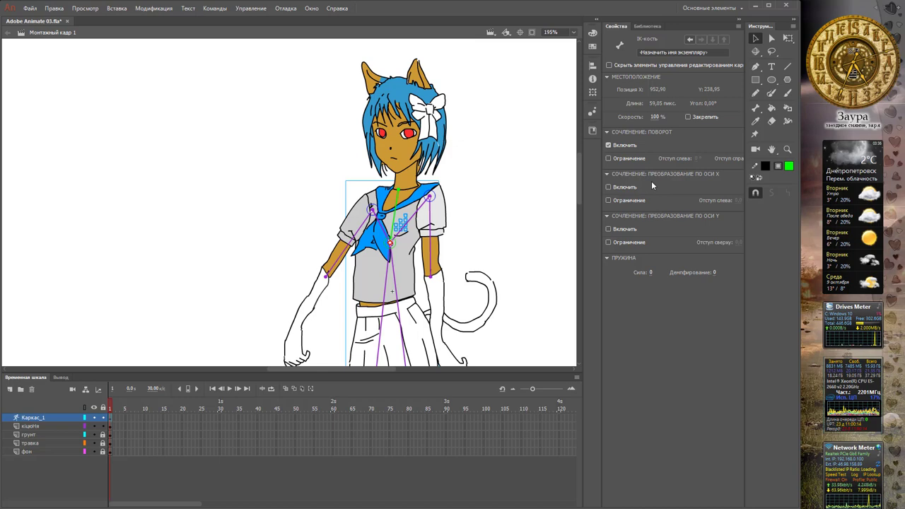
left_click(631, 187)
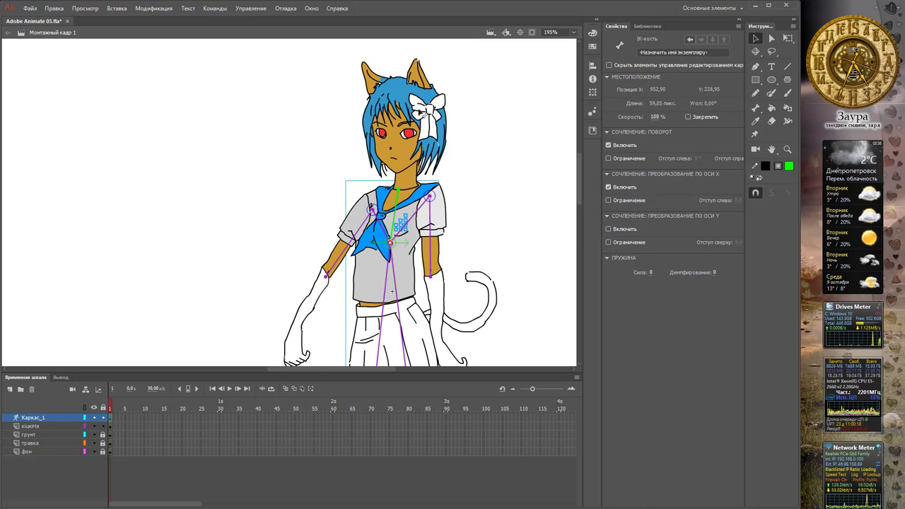
mouse_move(420, 112)
left_mouse_down()
mouse_move(449, 113)
mouse_move(384, 109)
mouse_move(440, 109)
mouse_move(415, 110)
left_mouse_up()
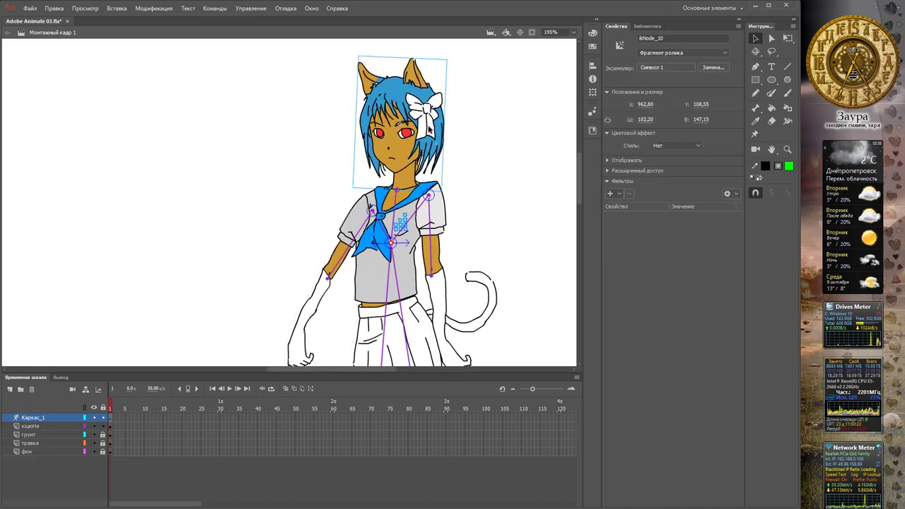
left_click(400, 206)
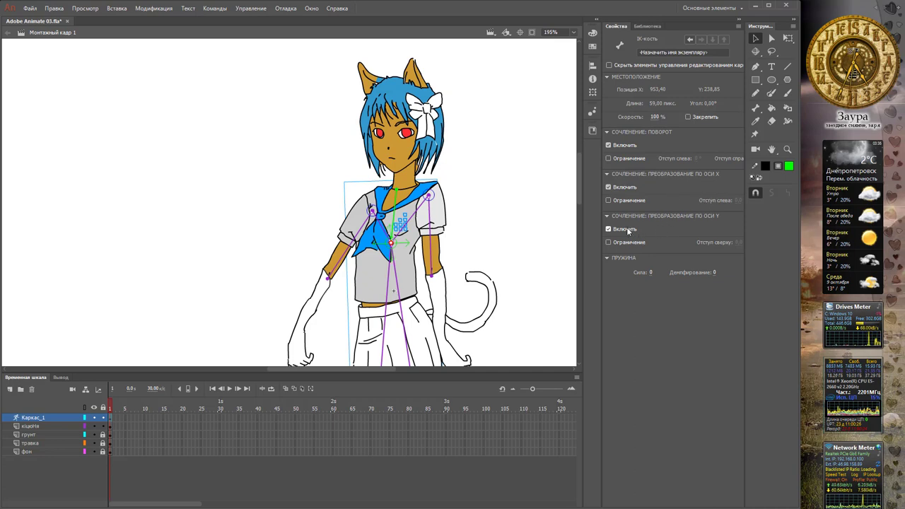
left_click_drag(412, 124, 383, 129)
key("ctrl+z")
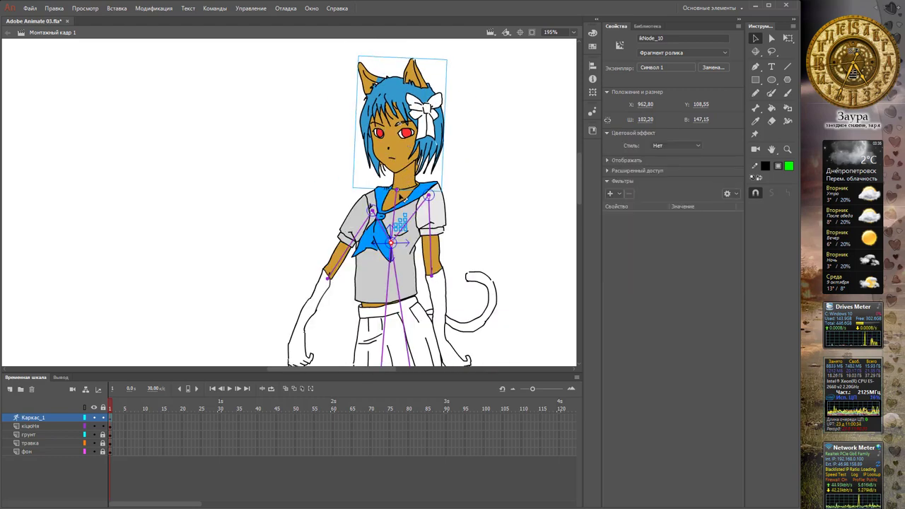
Constrain the X and Y joint translation of the chest-to-head bone, testing the head's movement after each and undoing the pose
left_click(394, 290)
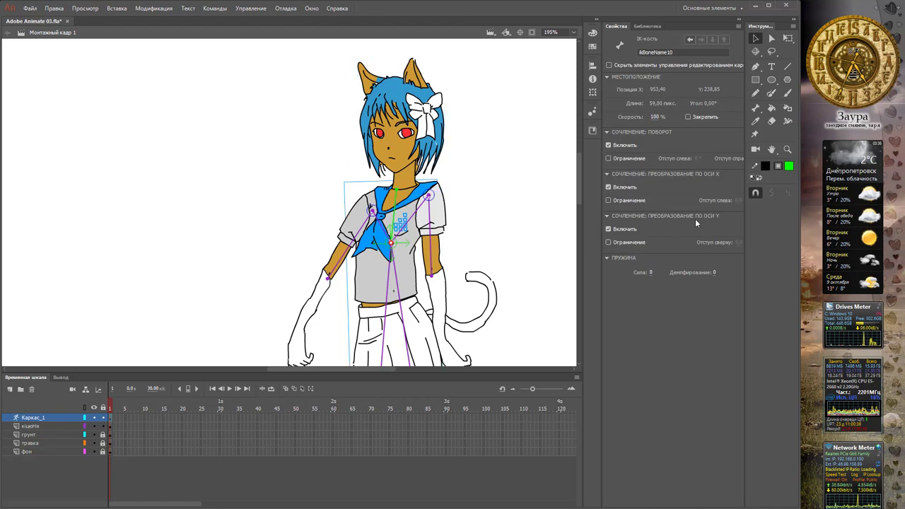
left_click(642, 201)
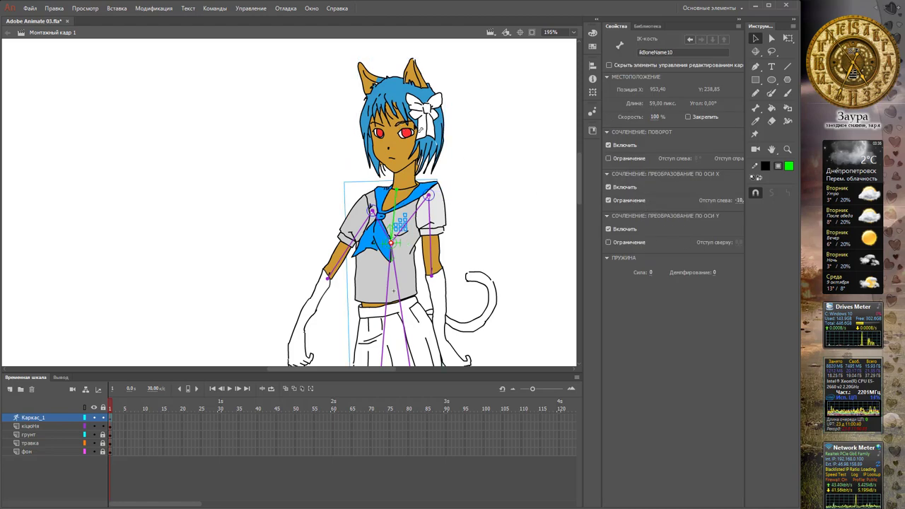
left_click_drag(415, 125, 441, 141)
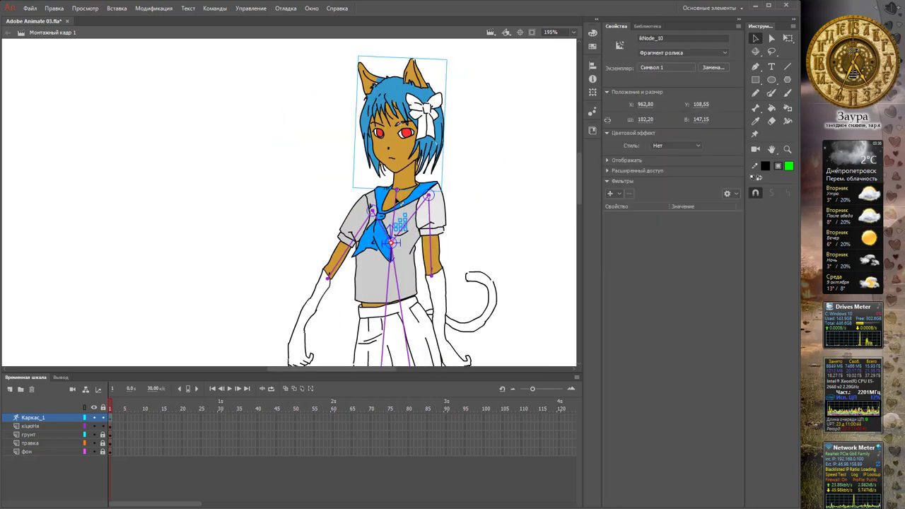
left_click(401, 200)
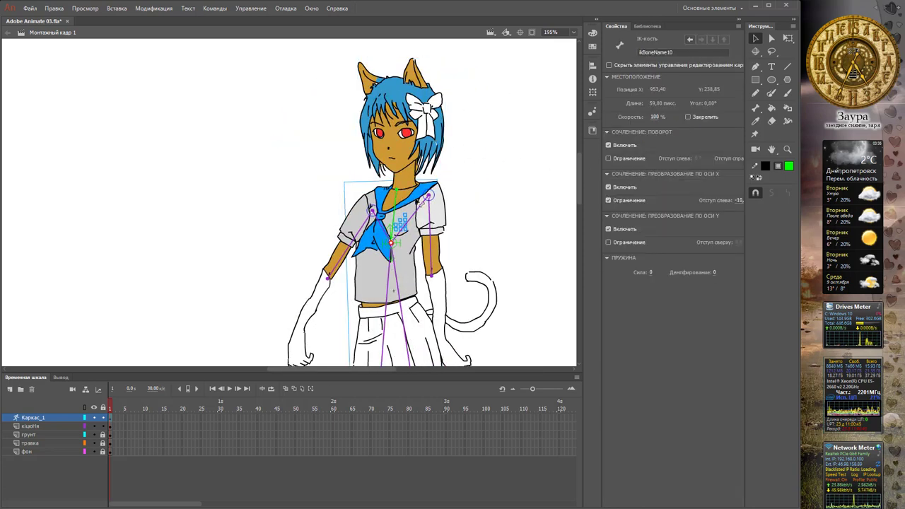
left_click(639, 242)
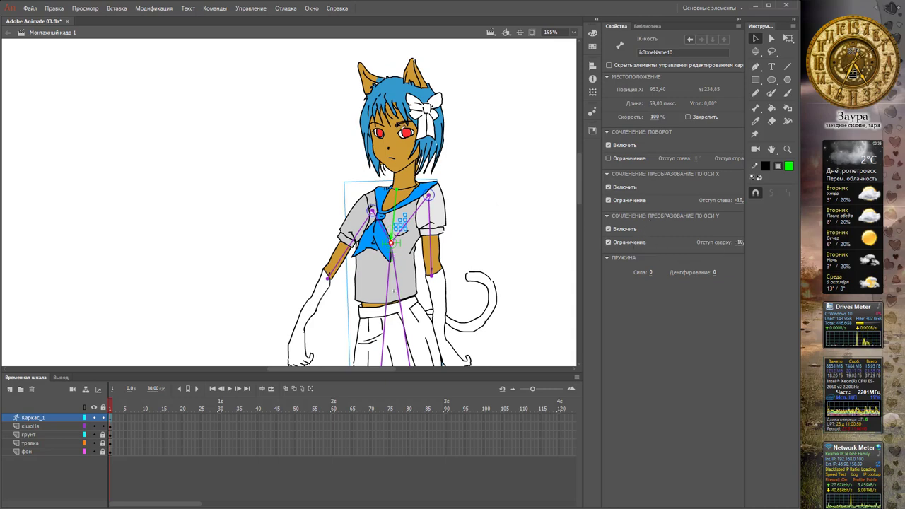
left_click_drag(398, 124, 474, 150)
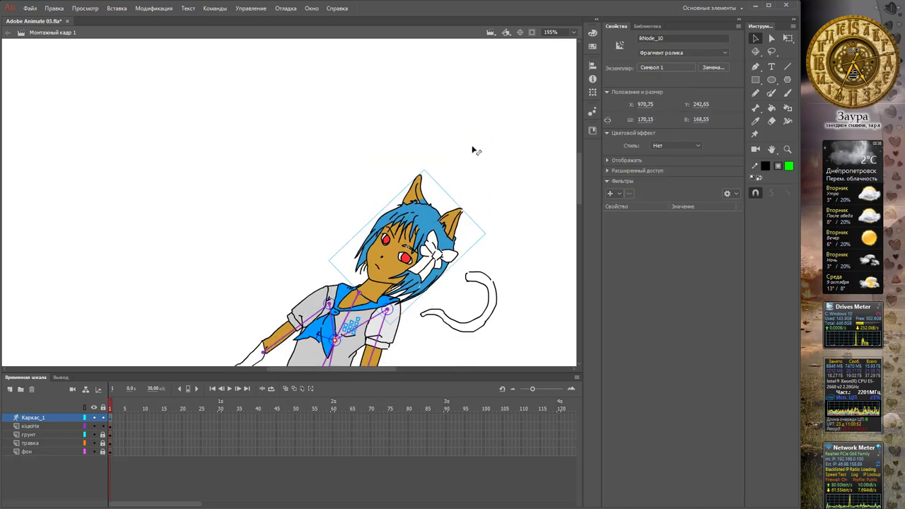
key("ctrl+z")
Constrain the joint rotation of the chest-to-head bone and test the limit by swinging the head
left_click(399, 192)
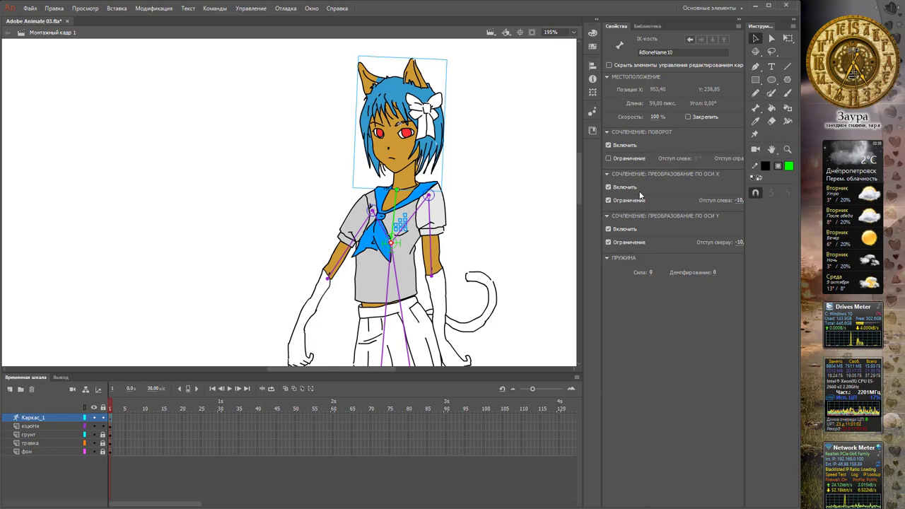
left_click(626, 158)
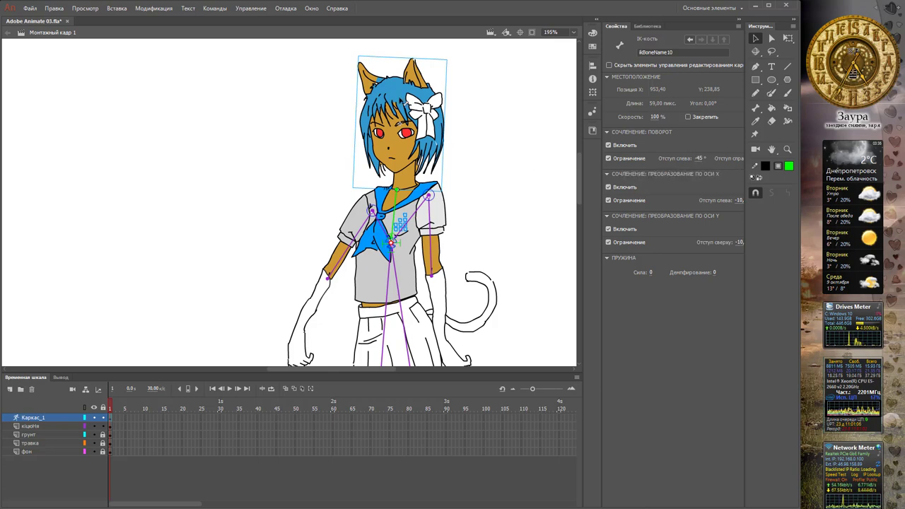
left_click_drag(382, 99, 323, 148)
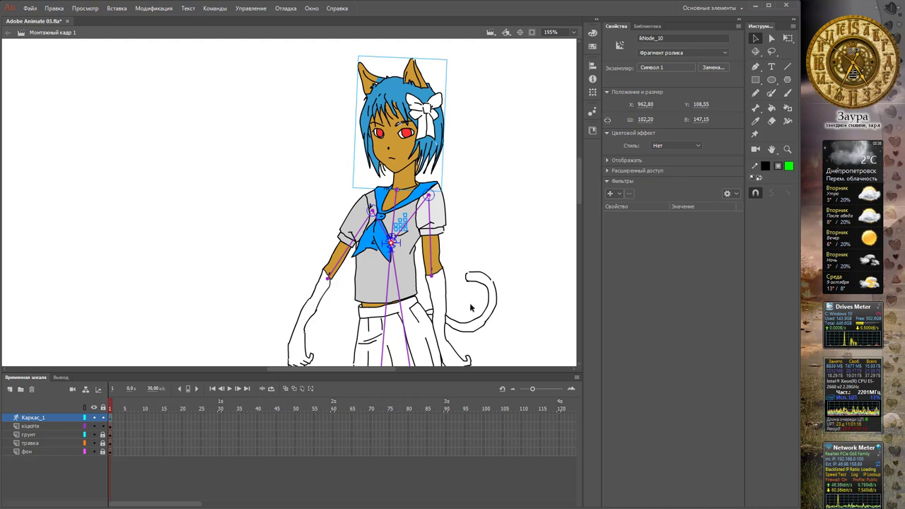
Add a bone from the chest to the base of the tail and select all parts of the rig
left_click(757, 107)
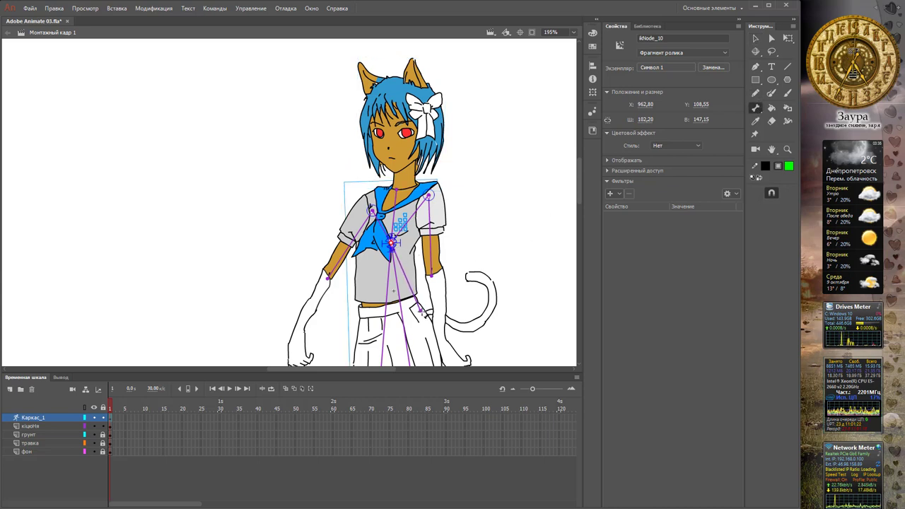
key("ctrl+a")
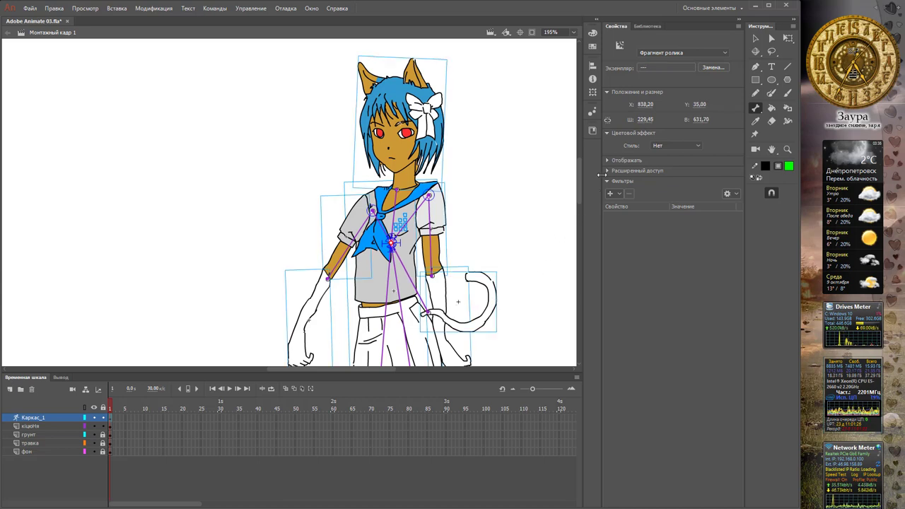
Test the tail's movement by swinging it around its bone, and undo the pose
key("v")
left_click(509, 228)
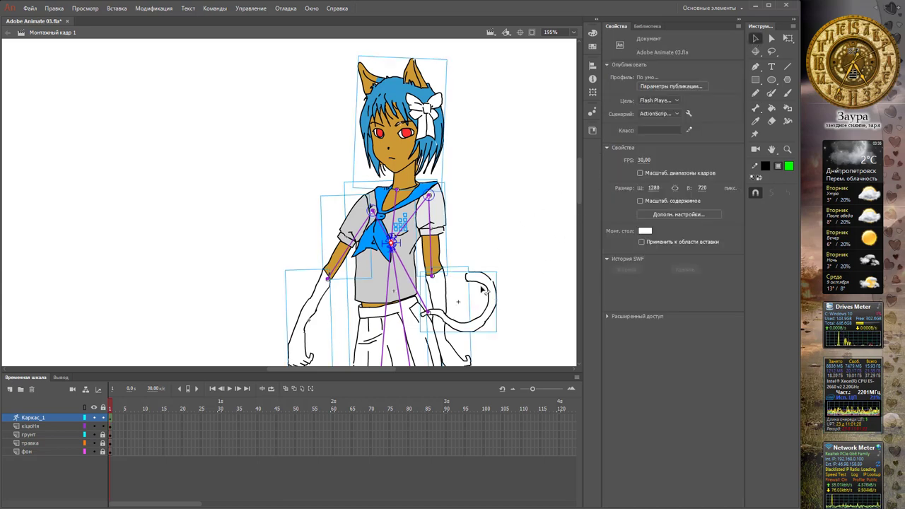
left_click(488, 290)
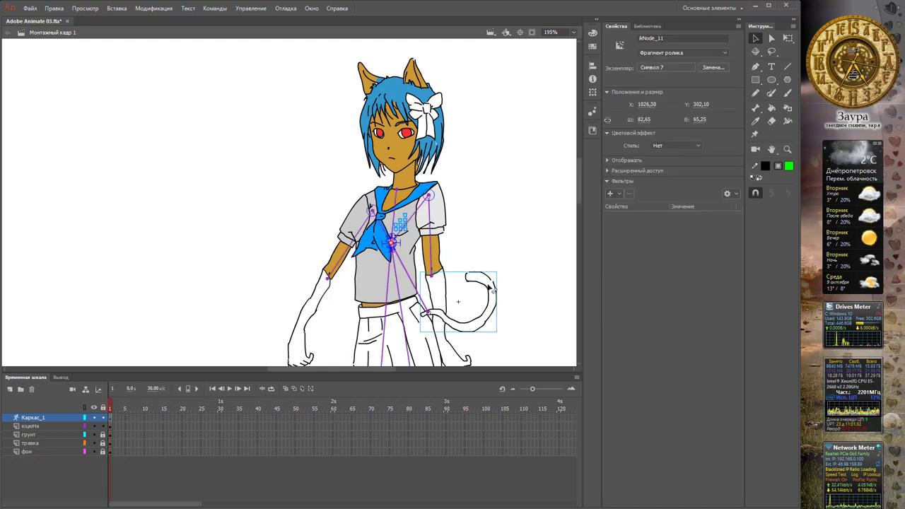
mouse_move(489, 287)
left_mouse_down()
mouse_move(491, 312)
mouse_move(496, 279)
mouse_move(499, 293)
mouse_move(488, 273)
left_mouse_up()
key("ctrl+z")
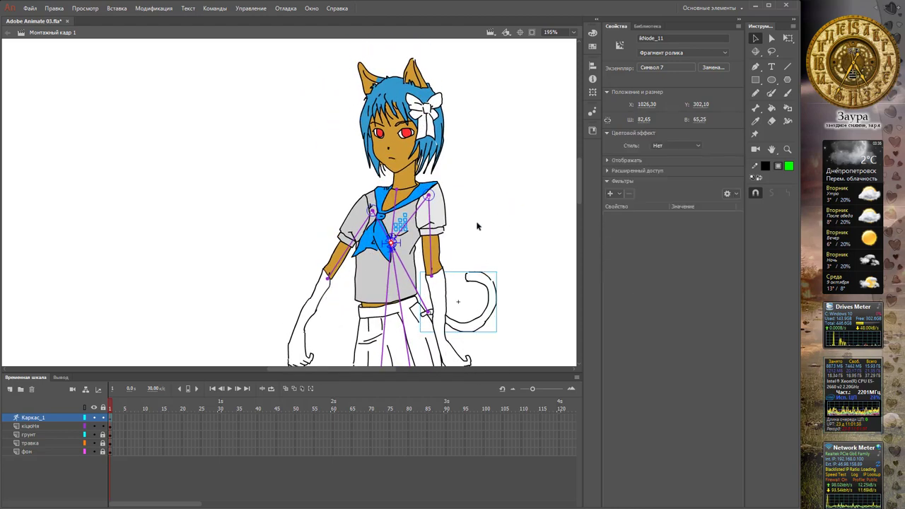
Pin the chest bones leading to both shoulders and both thighs so they stay fixed on the stage
left_click_drag(504, 196, 447, 161)
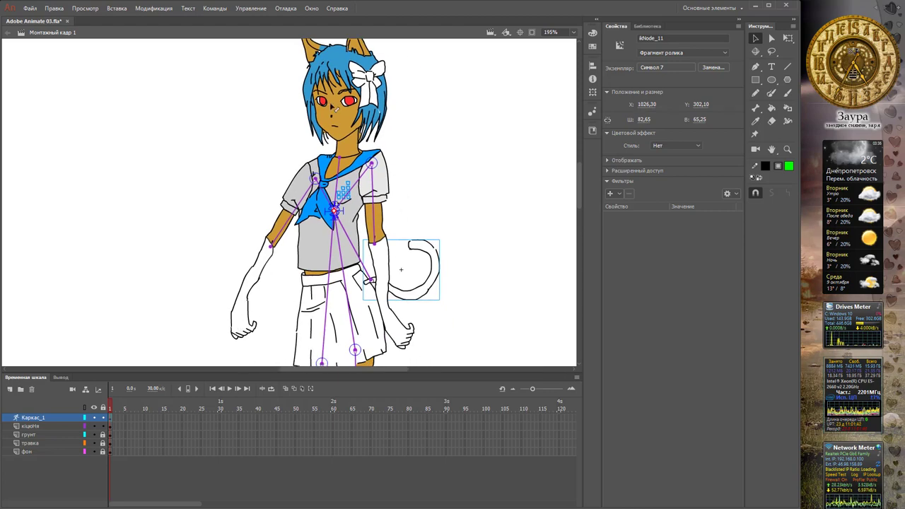
mouse_move(359, 88)
left_mouse_down()
mouse_move(370, 90)
mouse_move(362, 89)
left_mouse_up()
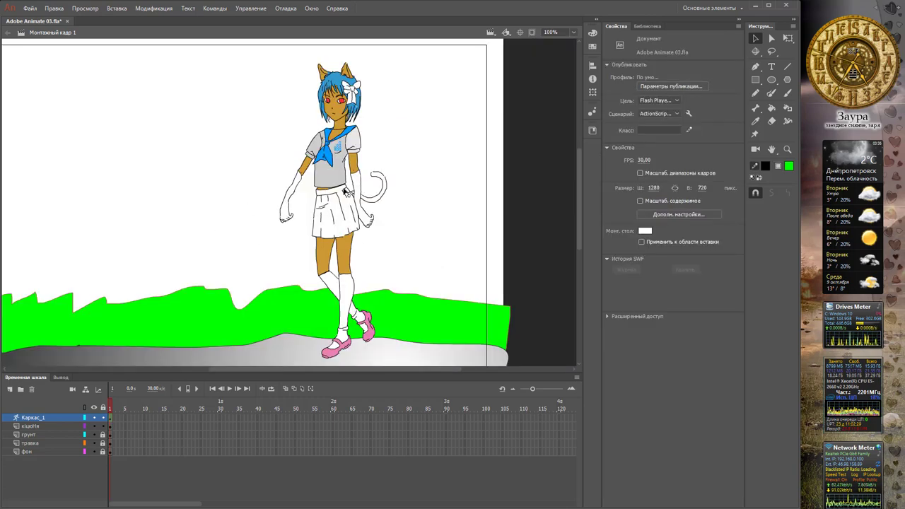
left_click(339, 160)
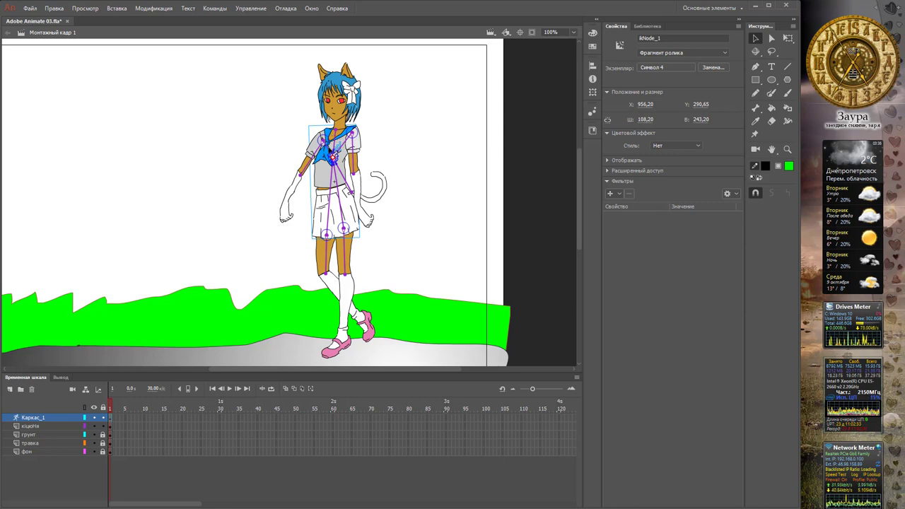
left_click(334, 152)
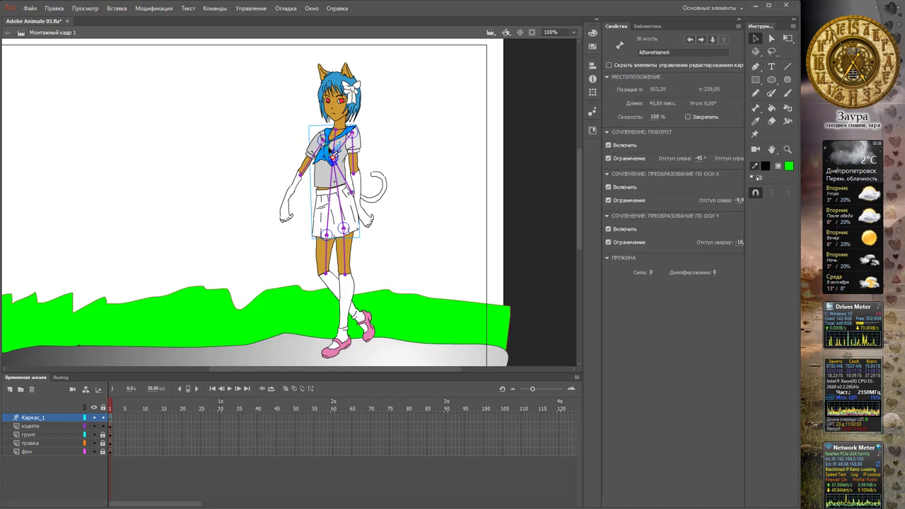
left_click(330, 150, "shift")
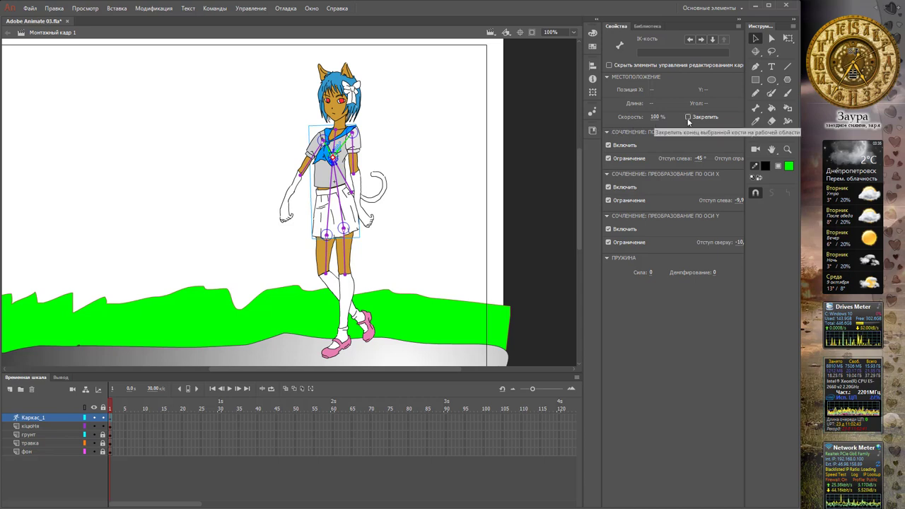
left_click(336, 195)
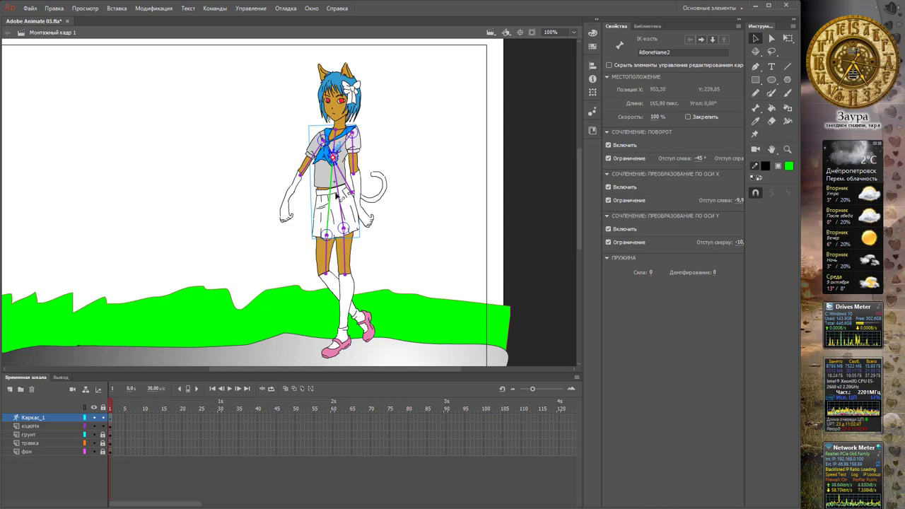
left_click(344, 145)
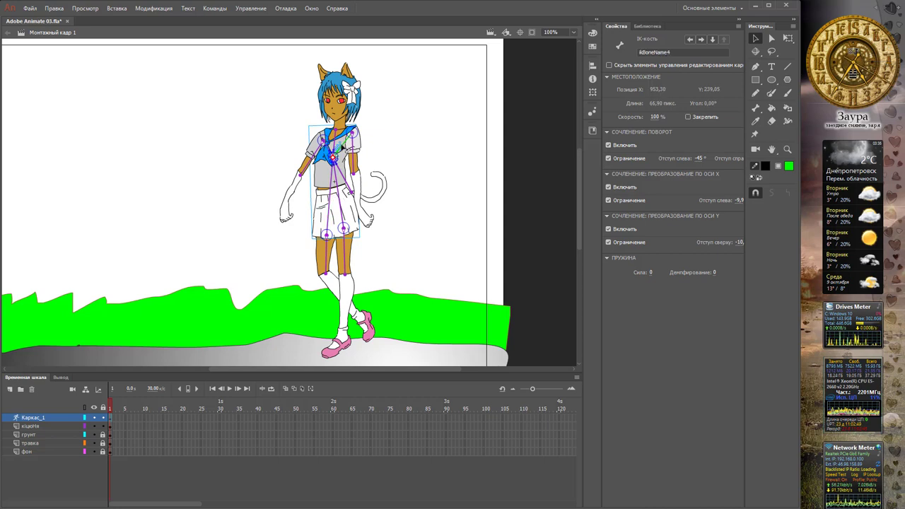
left_click(329, 151, "shift")
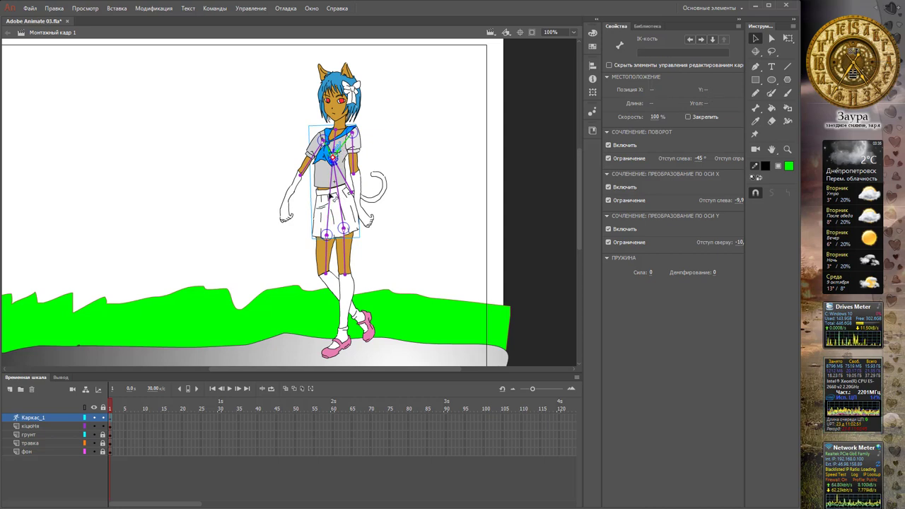
left_click(687, 118)
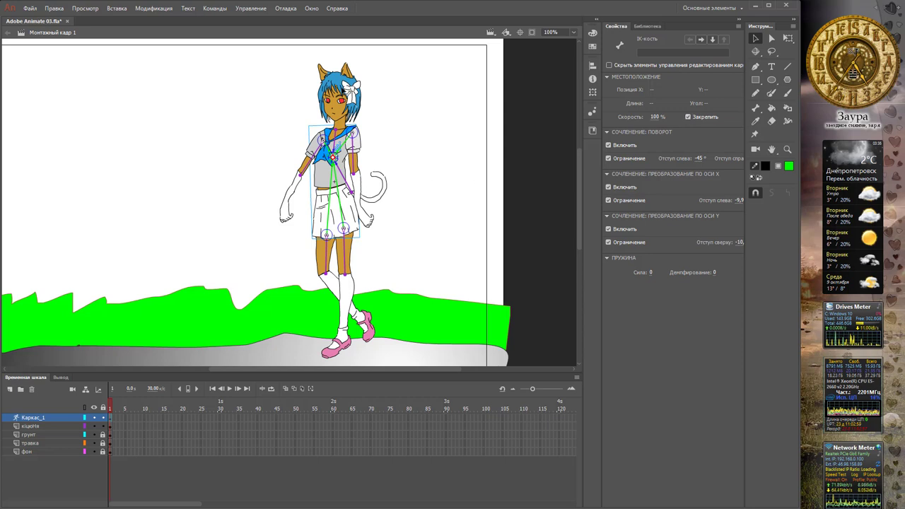
left_click(334, 157)
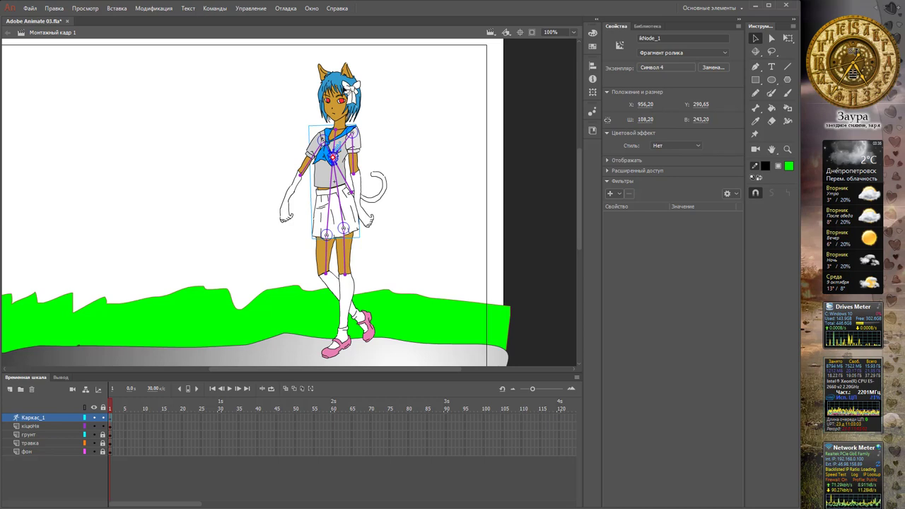
Test the pinned rig by pulling the head and the character's right forearm, and undo the arm pose
left_click_drag(338, 89, 288, 93)
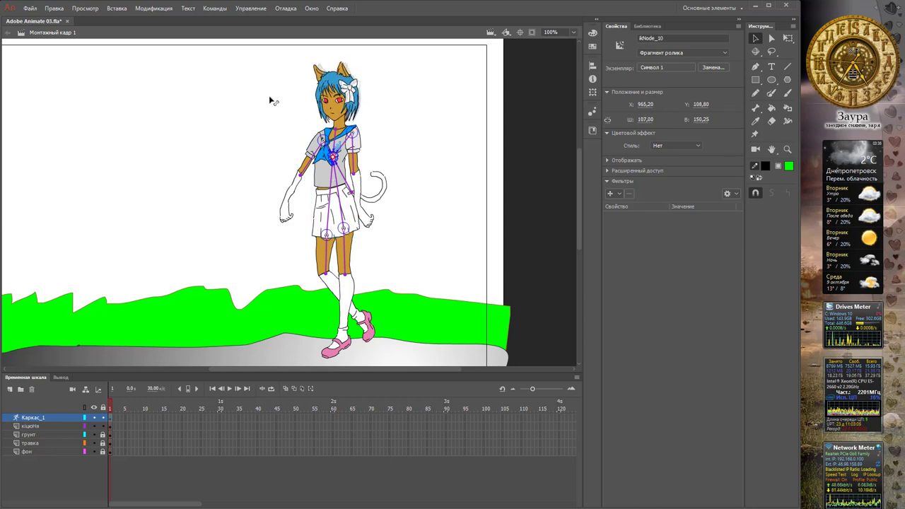
left_click_drag(389, 103, 258, 186)
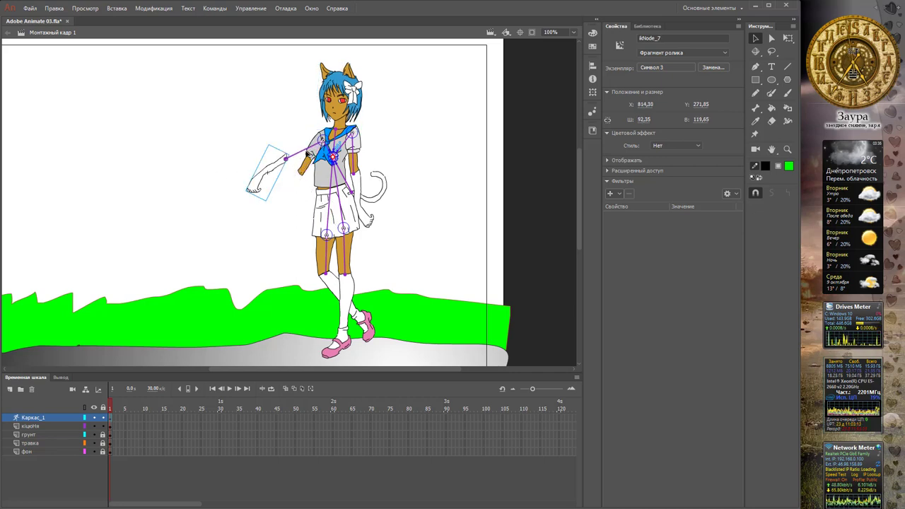
key("ctrl+z")
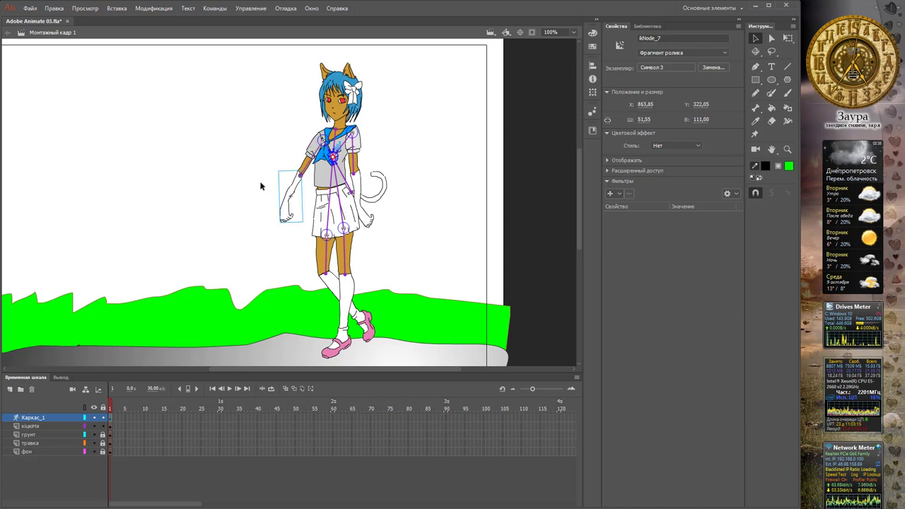
Unpin the bone from the chest to the character's right shoulder and test the arm by pulling the hand
left_click(336, 156)
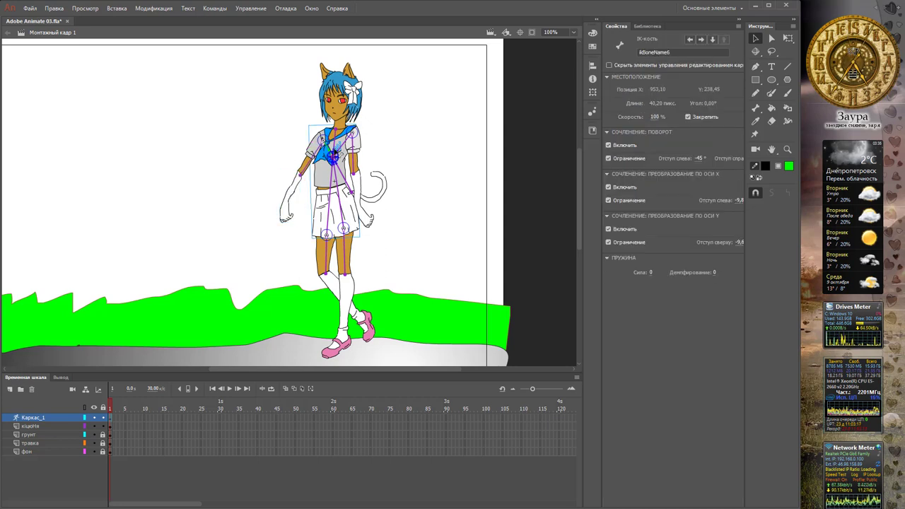
left_click(689, 117)
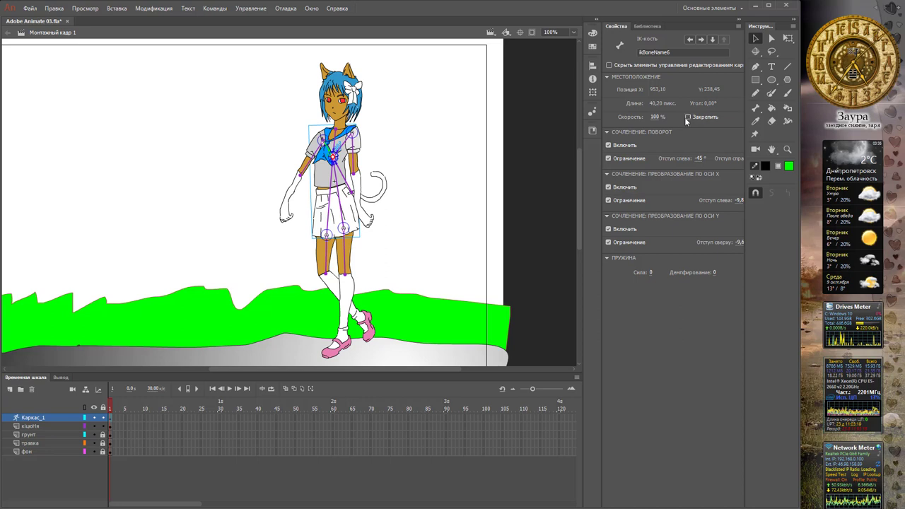
left_click(287, 212)
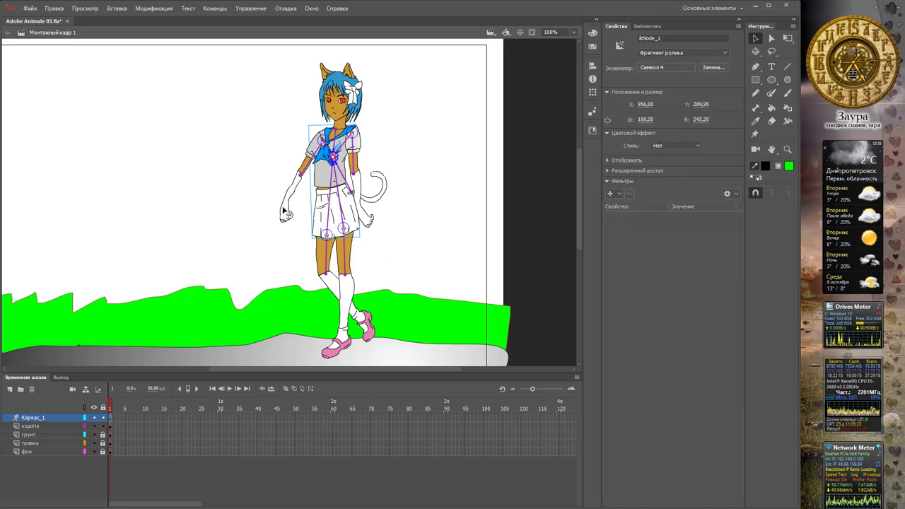
left_click_drag(289, 215, 240, 299)
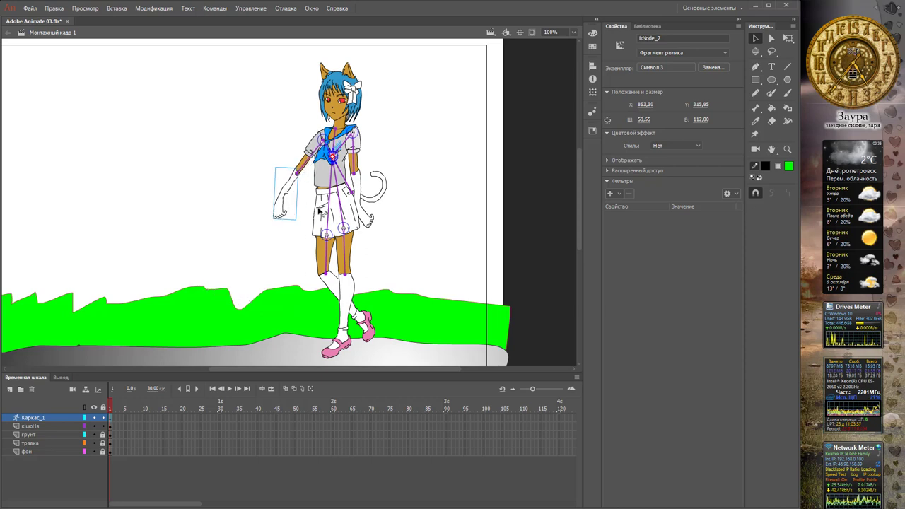
Unpin the bone from the chest to the character's left shoulder, testing the left arm's movement and undoing the test pose
left_click_drag(359, 224, 435, 164)
key("ctrl+z")
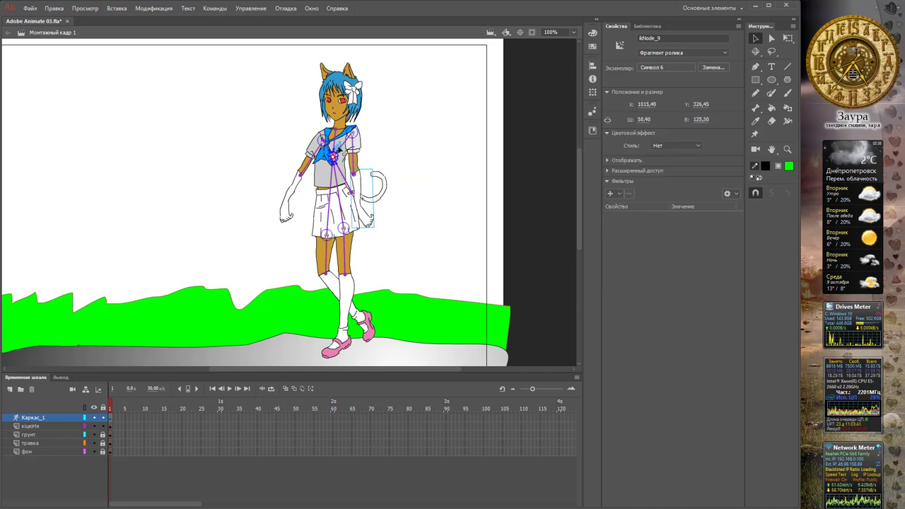
left_click(339, 148)
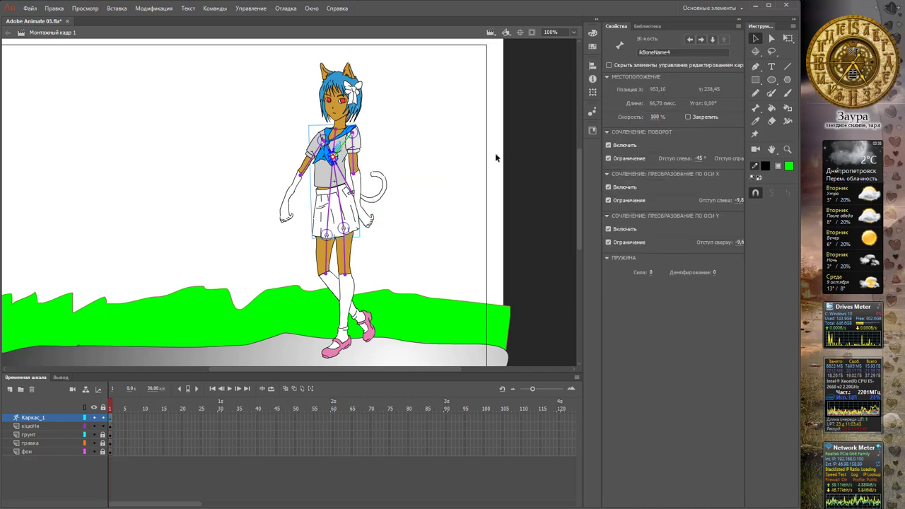
left_click(368, 223)
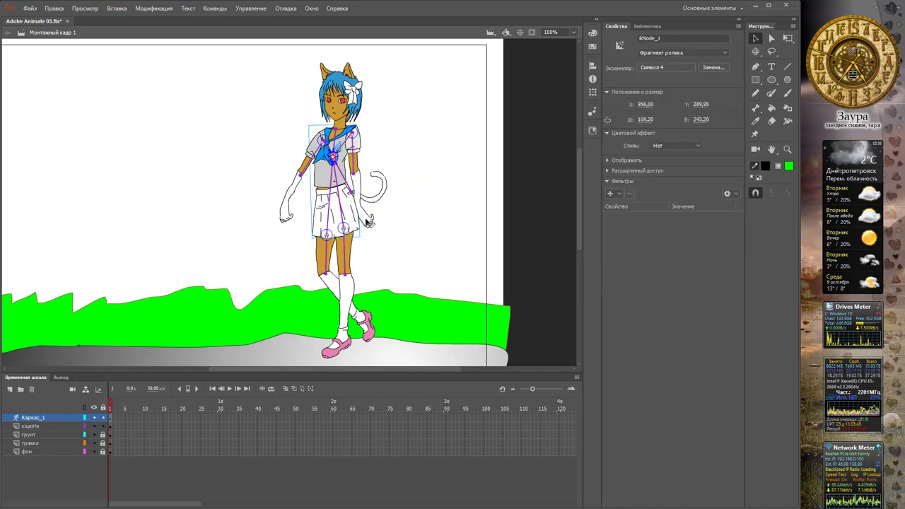
mouse_move(367, 223)
left_mouse_down()
mouse_move(465, 196)
mouse_move(370, 236)
mouse_move(290, 206)
mouse_move(247, 209)
mouse_move(310, 244)
mouse_move(427, 261)
mouse_move(403, 192)
mouse_move(384, 221)
left_mouse_up()
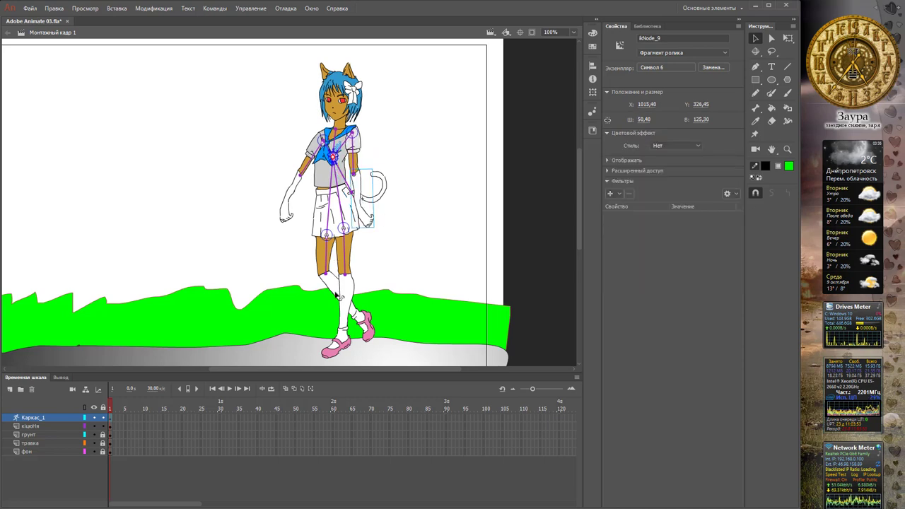
Test the character's right leg by pulling the lower leg and the thigh, undoing each pose
left_click_drag(336, 295, 252, 256)
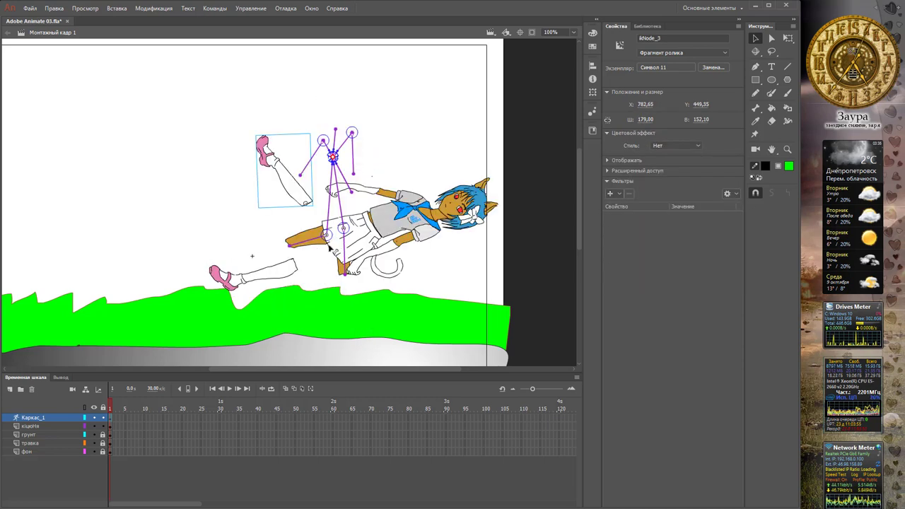
key("ctrl+z")
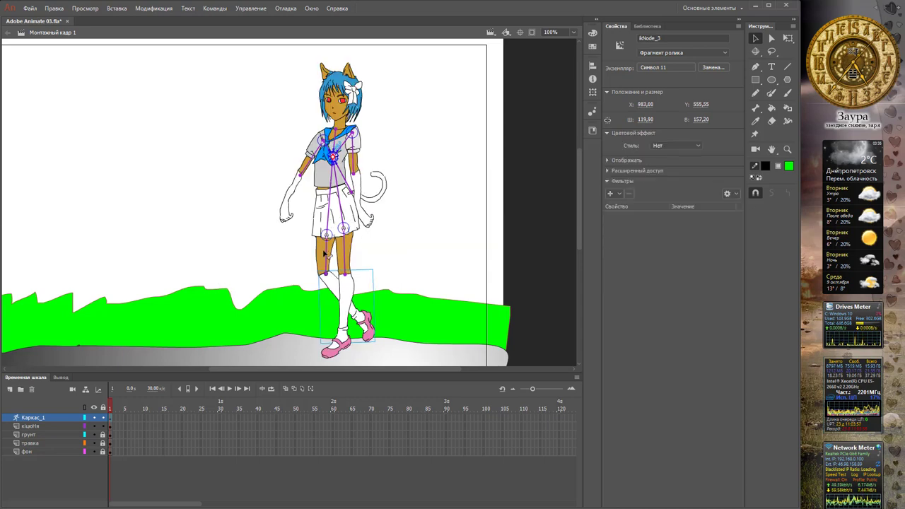
mouse_move(324, 253)
left_mouse_down()
mouse_move(279, 246)
mouse_move(334, 264)
left_mouse_up()
left_click_drag(337, 269, 220, 215)
key("ctrl+z")
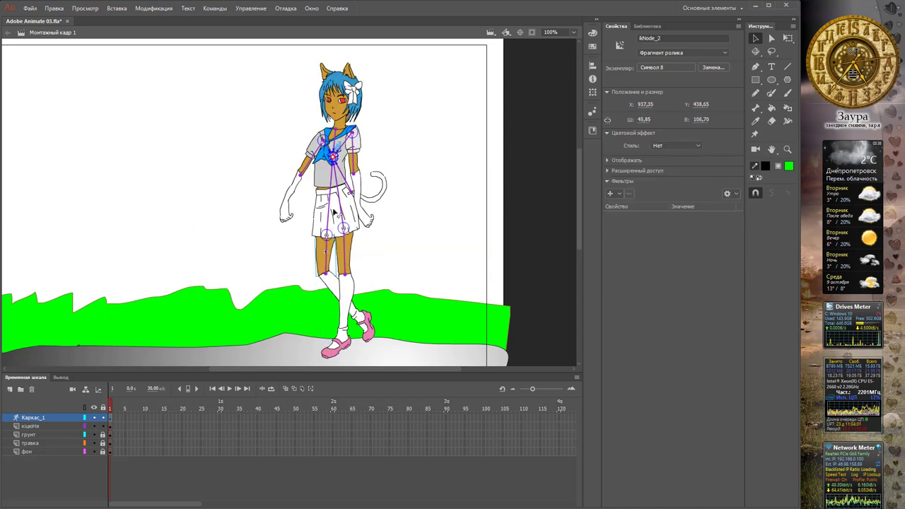
Enable the rotation constraint on the character's left thigh bone and widen the bone properties area to show both offsets
left_click(330, 204)
left_click(344, 249)
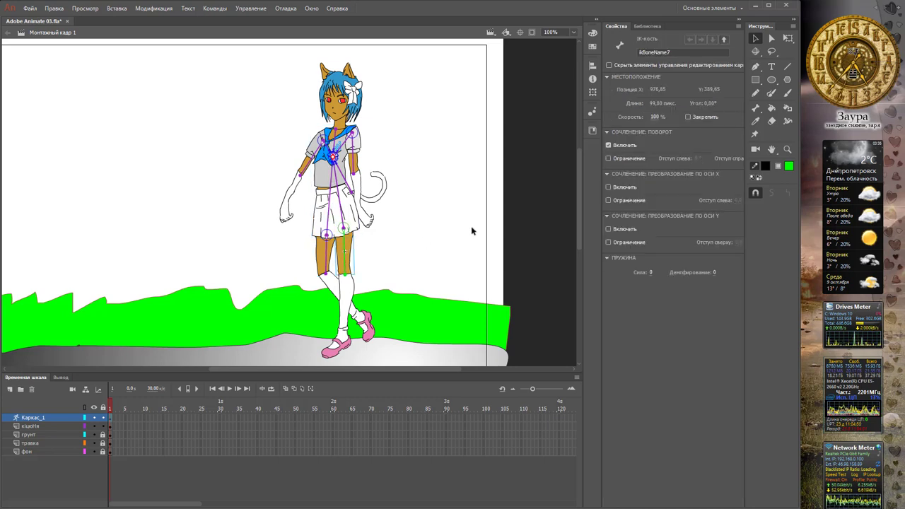
left_click(631, 159)
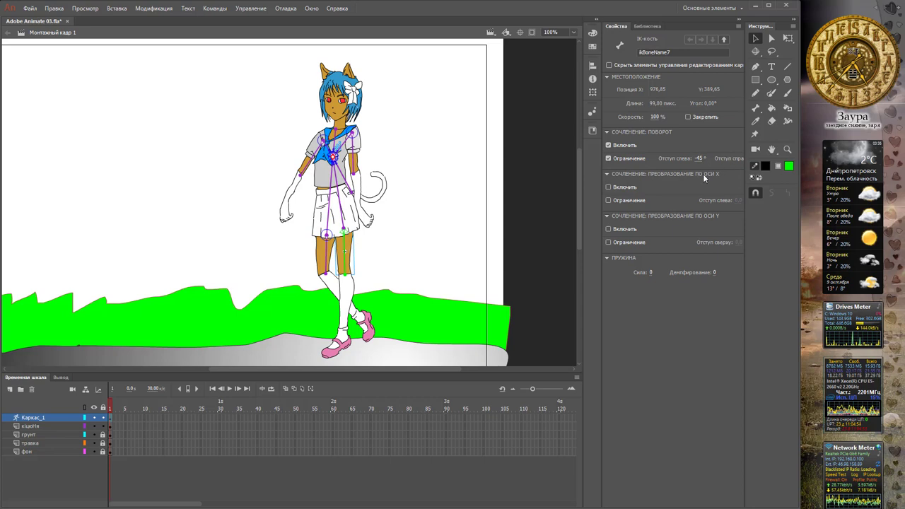
left_click_drag(600, 196, 536, 197)
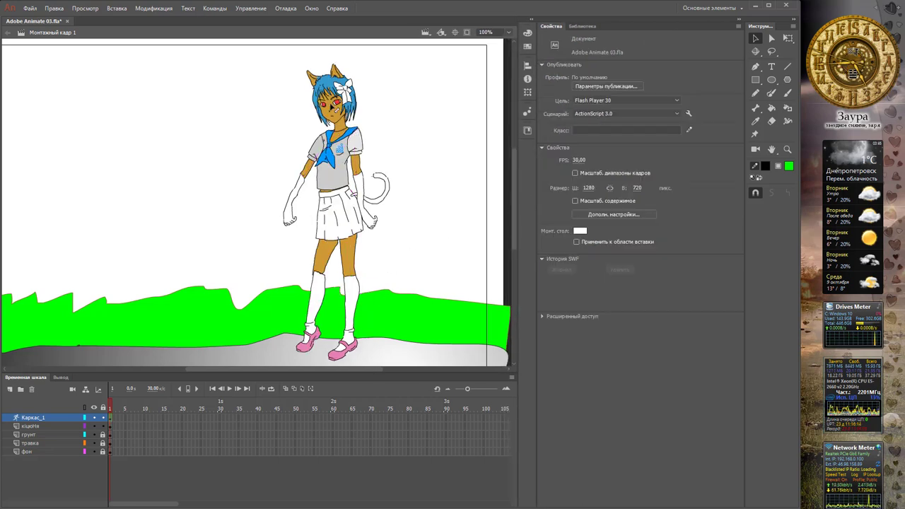
Examine the joint rotation and translation settings of the chest-to-head bone, both shoulder bones and the left upper-arm bone
left_click(330, 104)
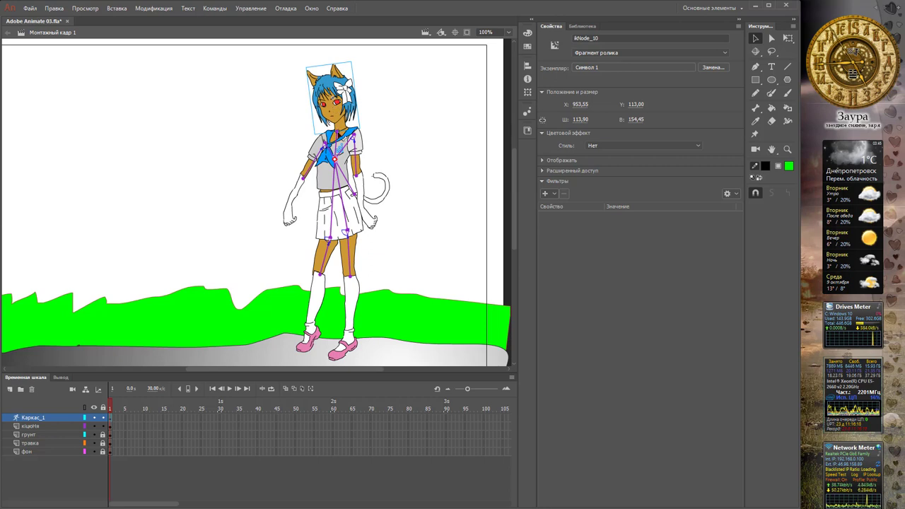
left_click(338, 143)
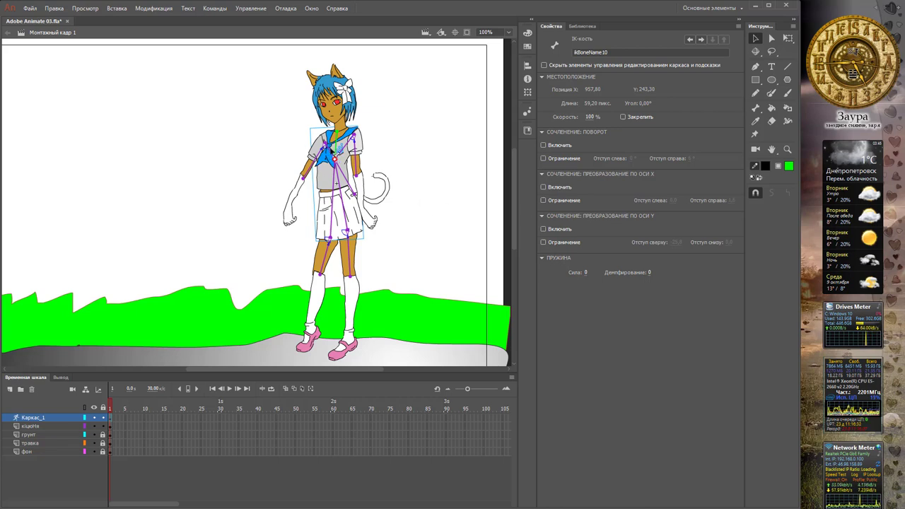
left_click(329, 150)
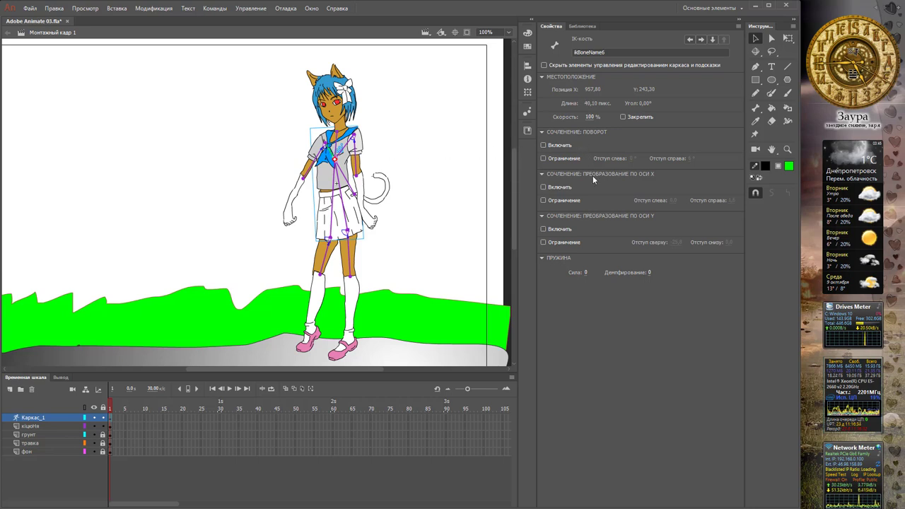
left_click(346, 150)
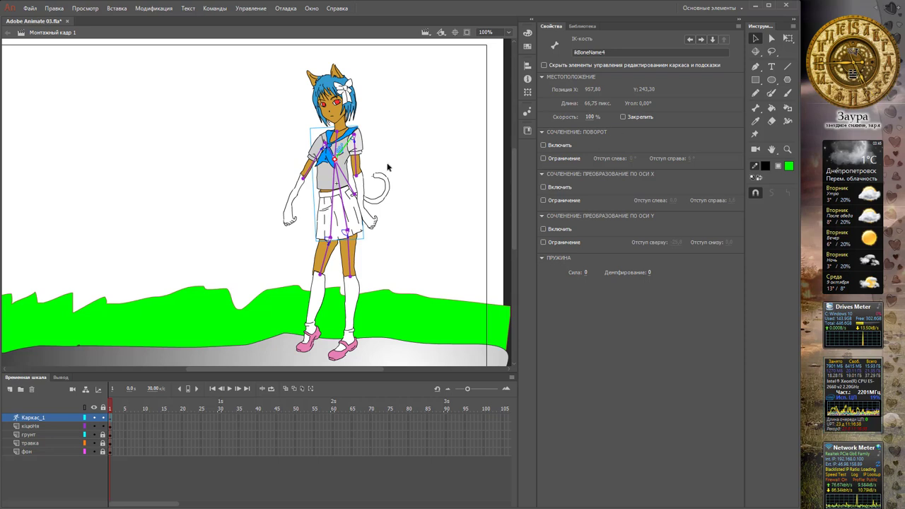
left_click(360, 159)
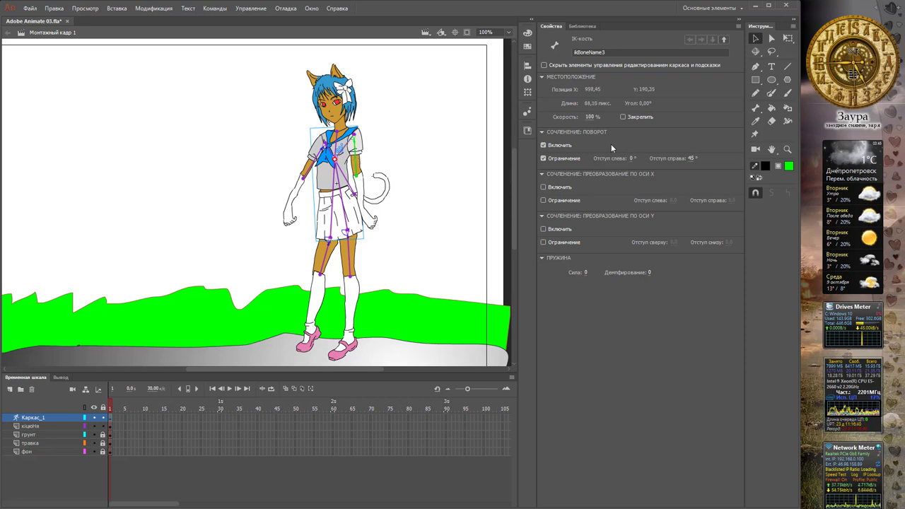
Check the rotation constraints of both upper-arm bones and test each arm by pulling its forearm, undoing the right arm's test pose
left_click(556, 146)
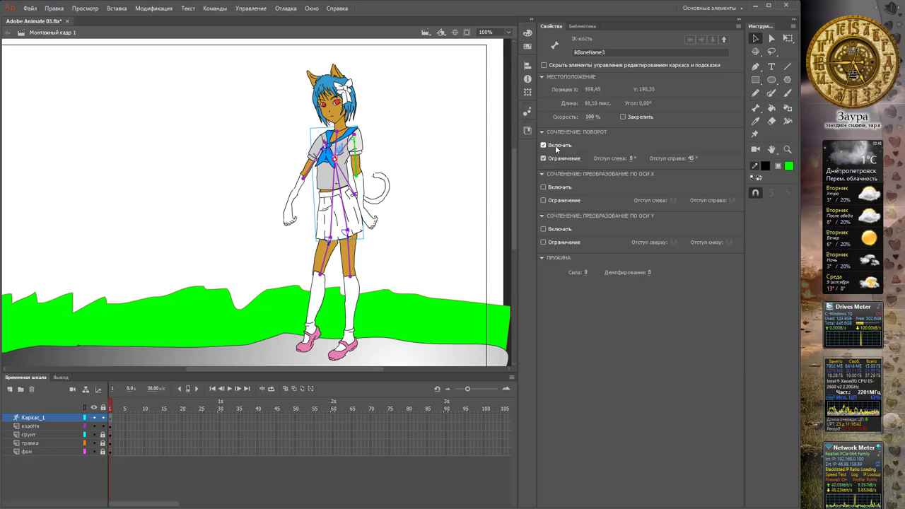
left_click(555, 146)
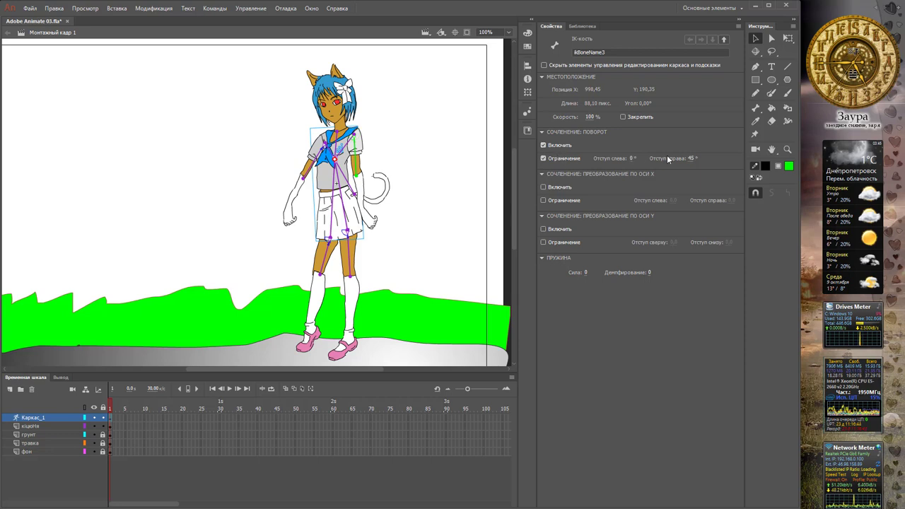
left_click_drag(372, 221, 369, 256)
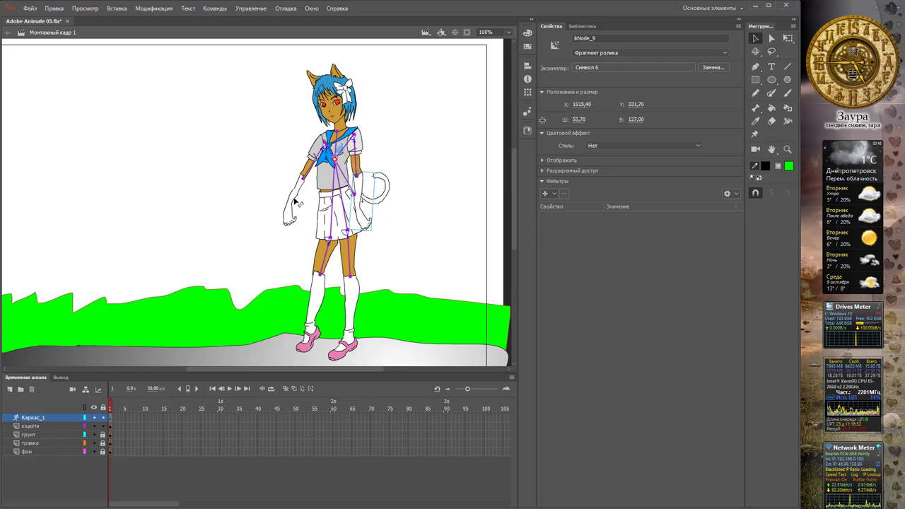
left_click(323, 169)
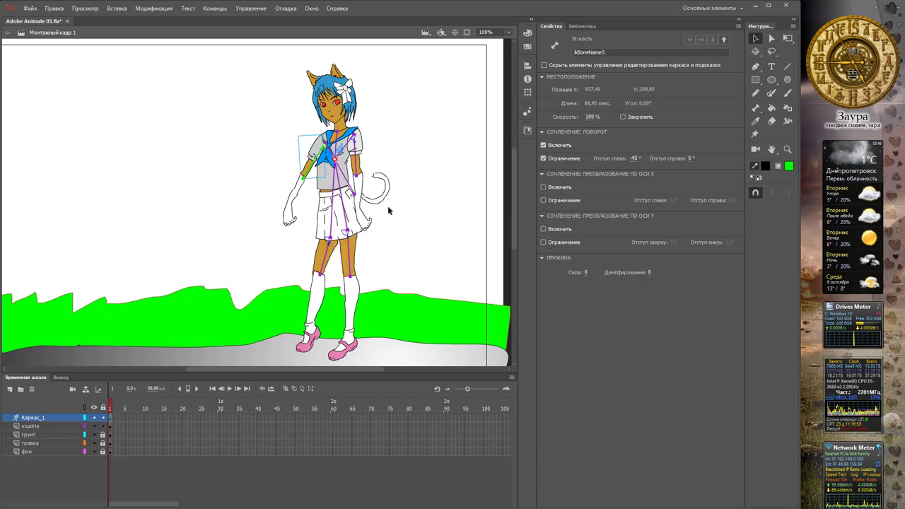
left_click_drag(293, 223, 271, 214)
key("ctrl+z")
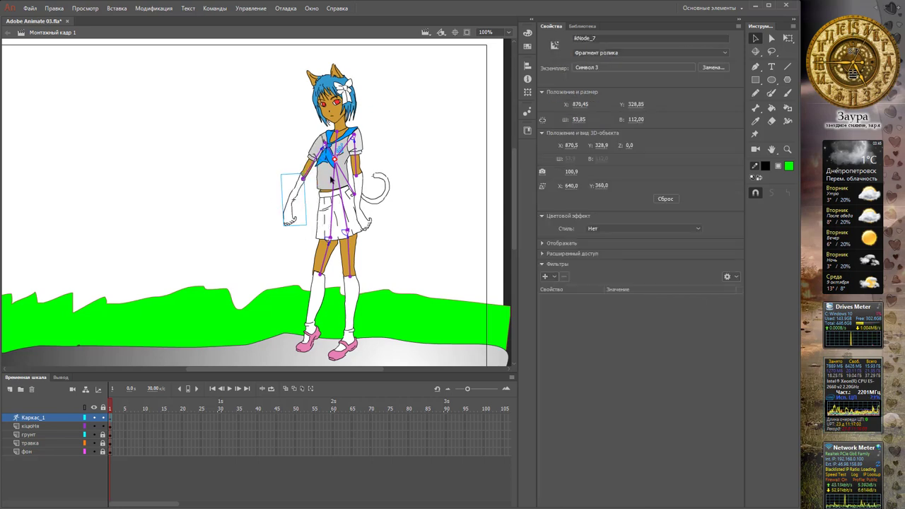
Examine the joint settings of both chest-to-hip bones and the right thigh bone, test-pulling the right lower leg and undoing the pose
left_click(333, 216)
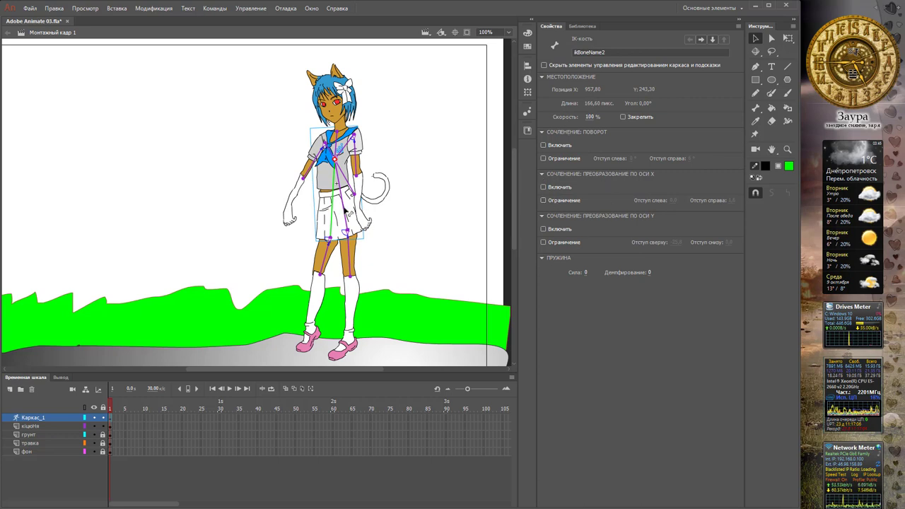
left_click(345, 210)
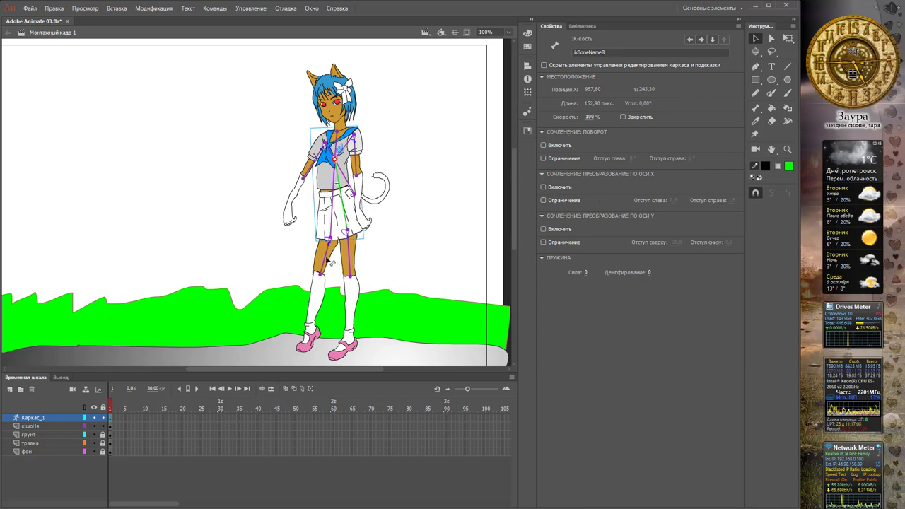
left_click(329, 261)
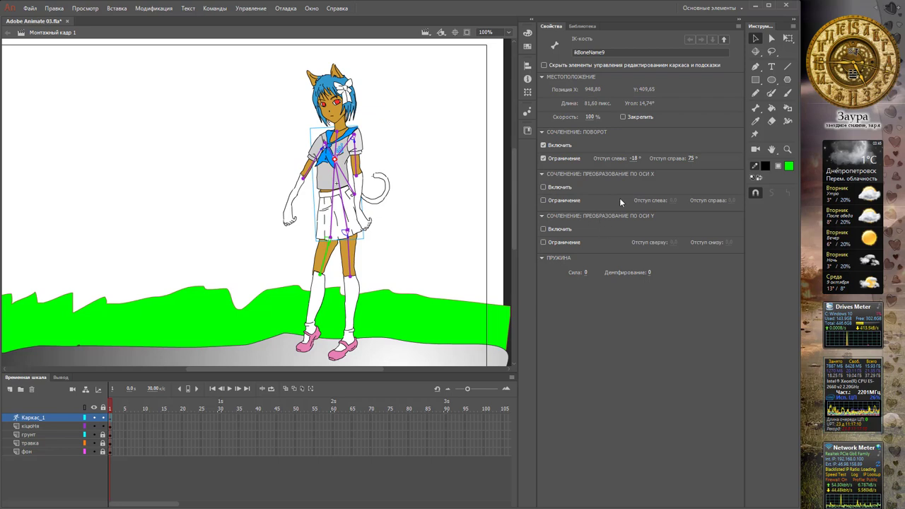
left_click_drag(311, 329, 327, 300)
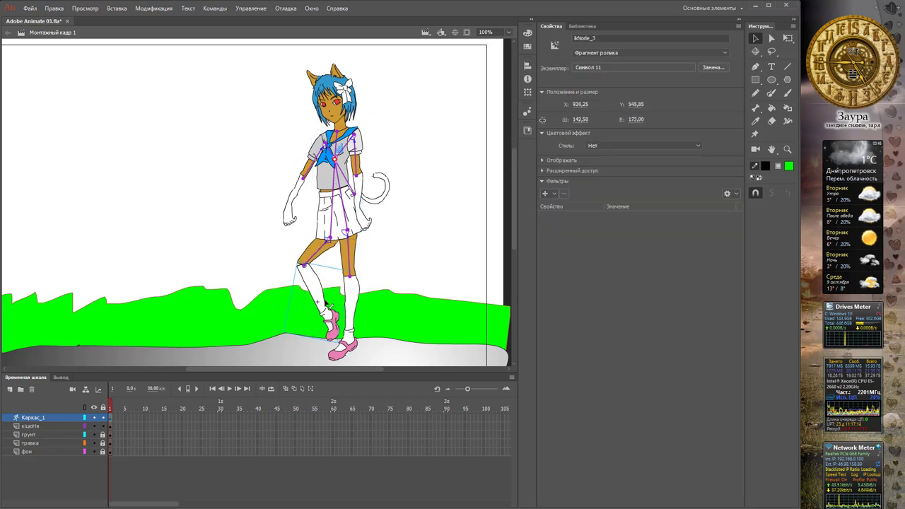
key("ctrl+z")
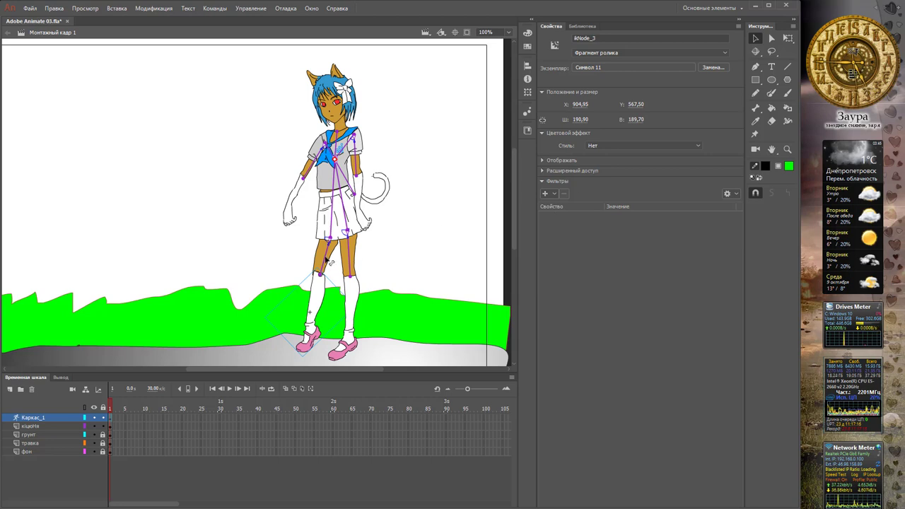
Set the right offset of the character's right thigh bone rotation to 45° and test it by pulling the right foot
left_click(327, 267)
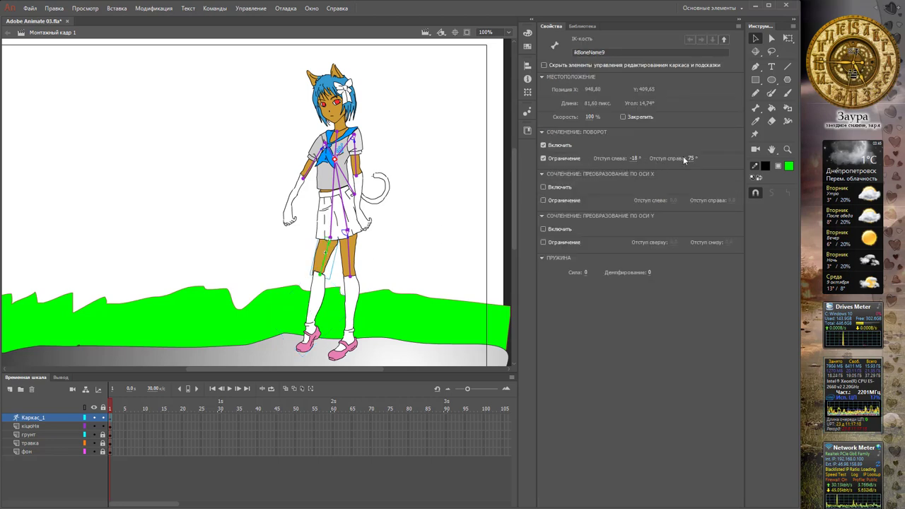
left_click(691, 160)
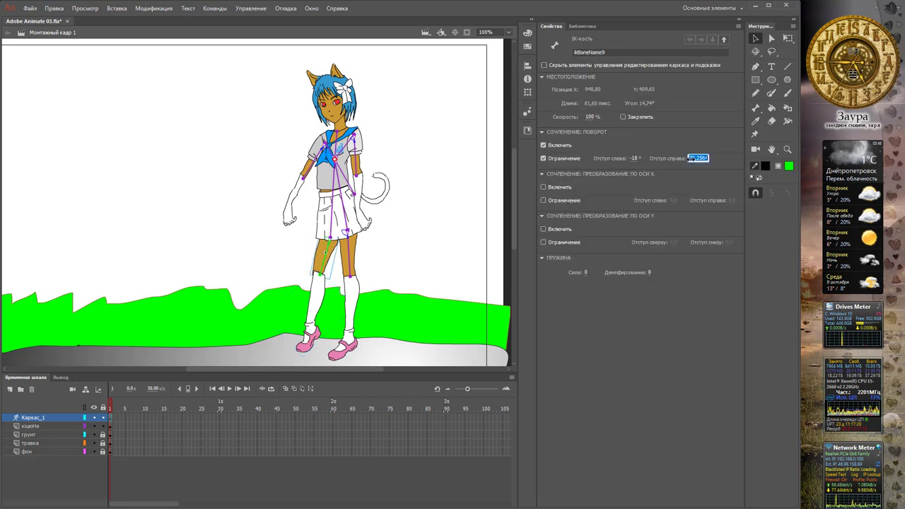
type("15")
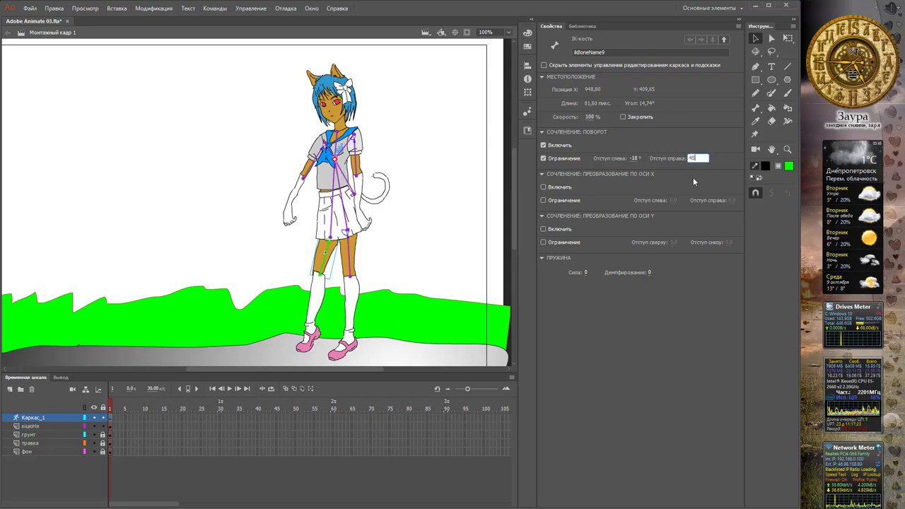
key("Return")
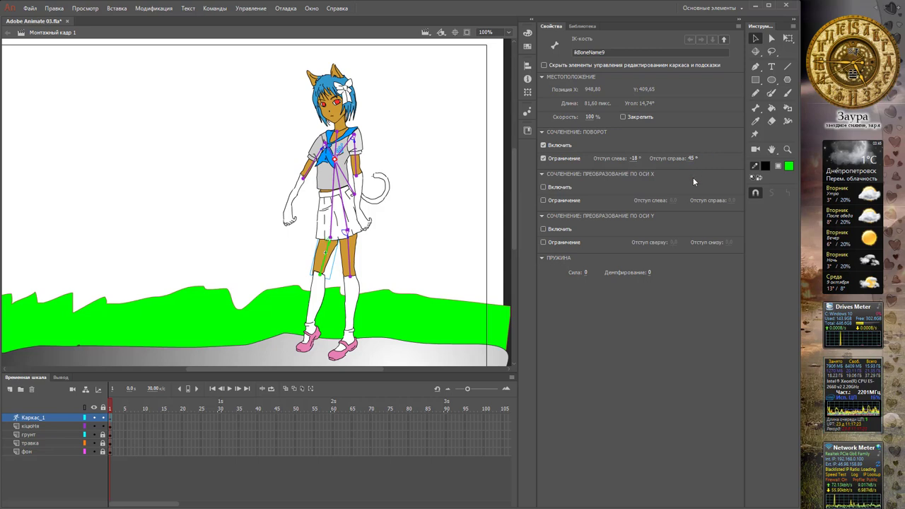
left_click(317, 316)
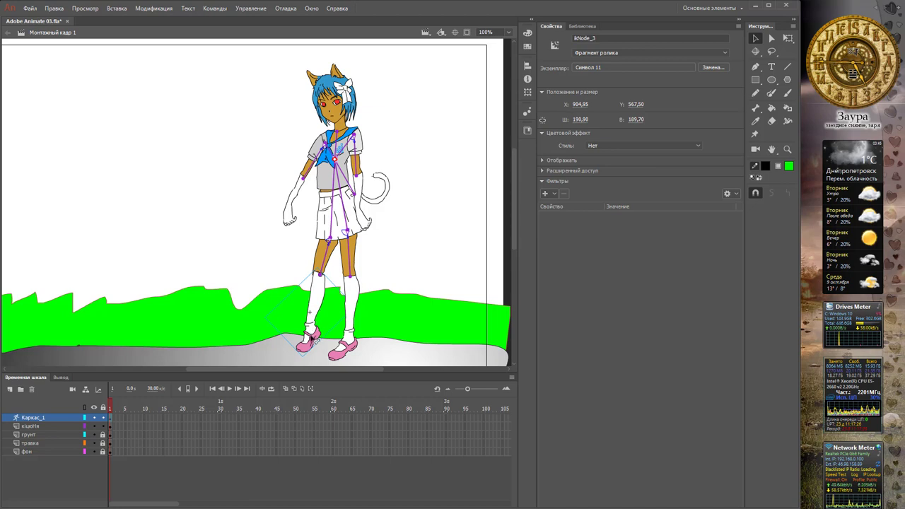
left_click_drag(313, 336, 341, 269)
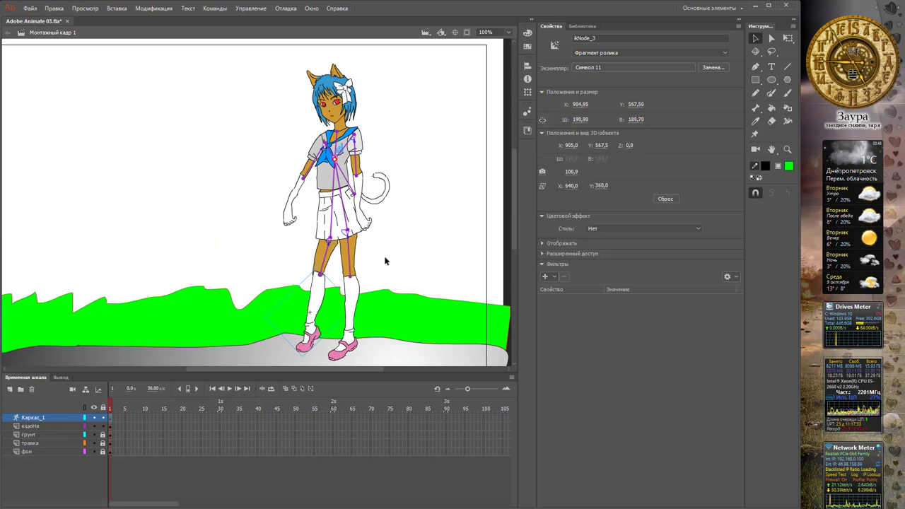
Try rotation offsets of -45° left and 0° right on the character's right thigh bone, test-pulling the lower leg and undoing the pose
left_click(331, 258)
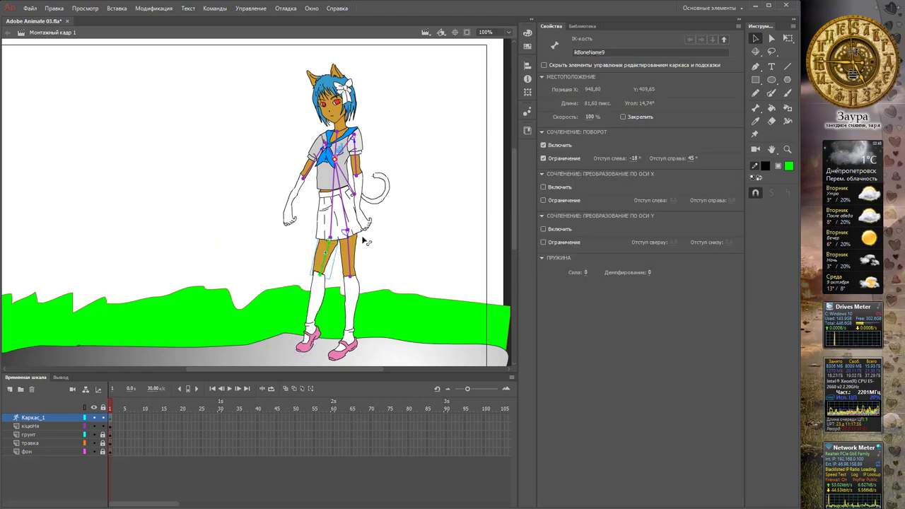
left_click(635, 157)
type("-")
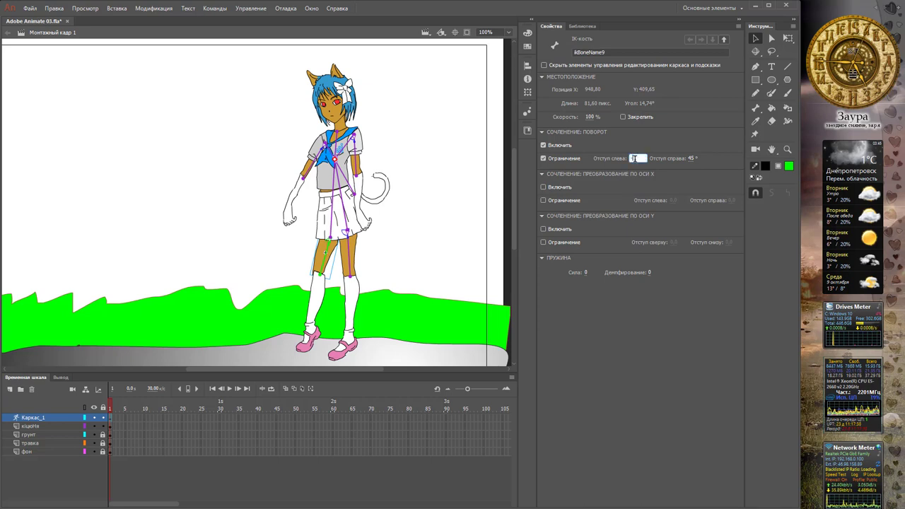
key("Tab")
type("0")
key("Return")
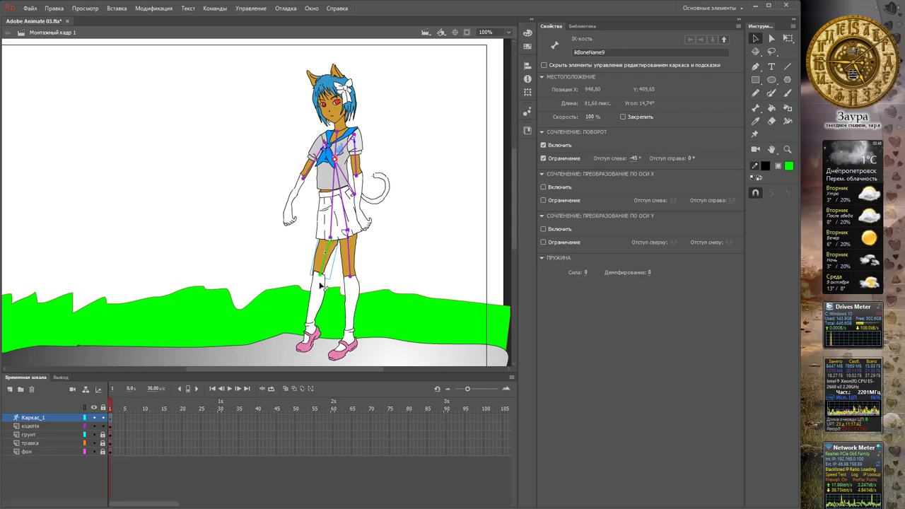
left_click_drag(320, 305, 318, 275)
key("ctrl+z")
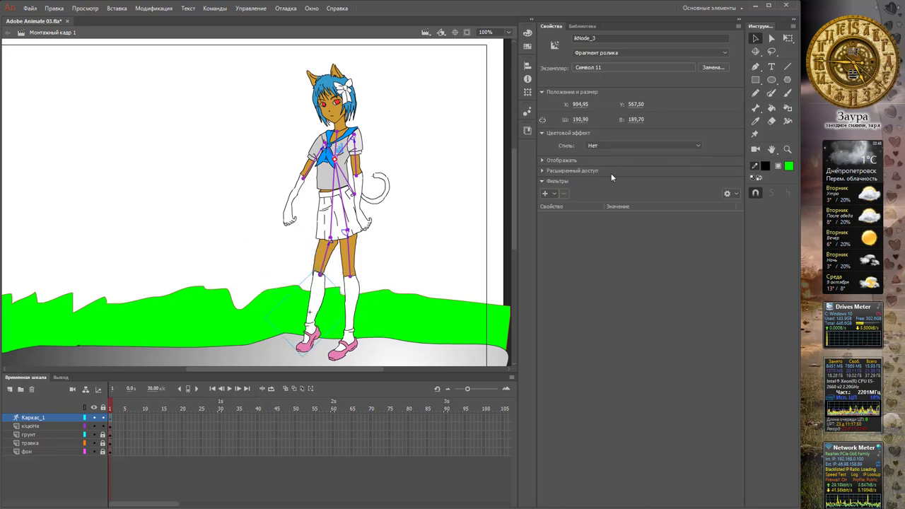
Set the rotation limits of the character's right thigh bone to a 45° right offset and a -15° left offset
left_click(337, 256)
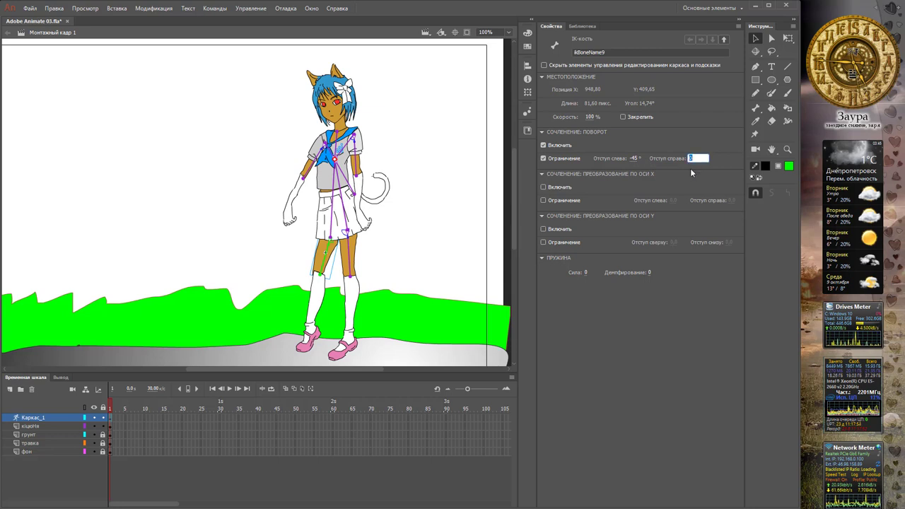
type("45")
left_click(634, 158)
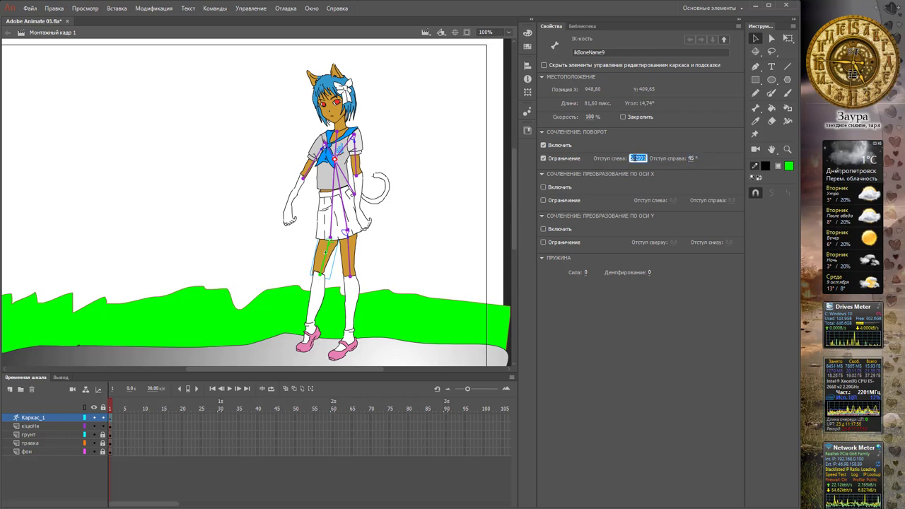
type("-")
type("-15")
key("Return")
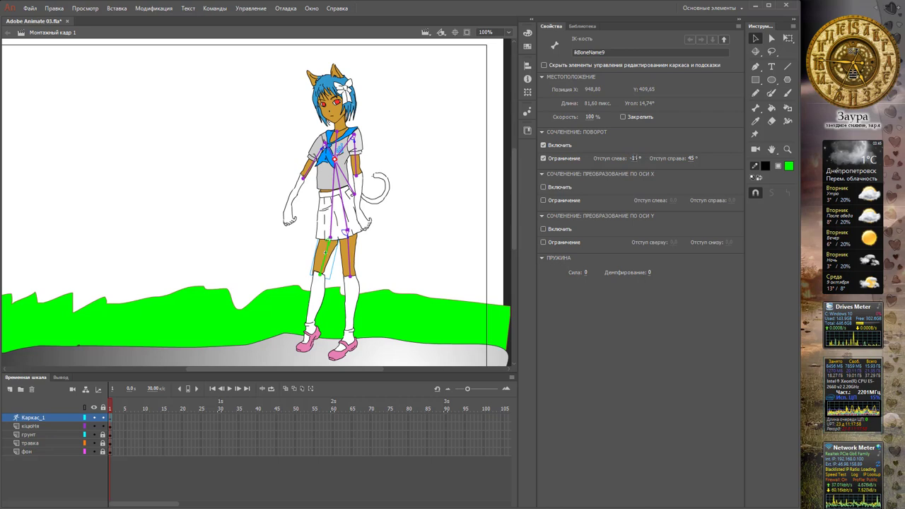
Test the character's right leg within its new limits, swinging the thigh back so the lower leg crosses behind the left leg
left_click(319, 304)
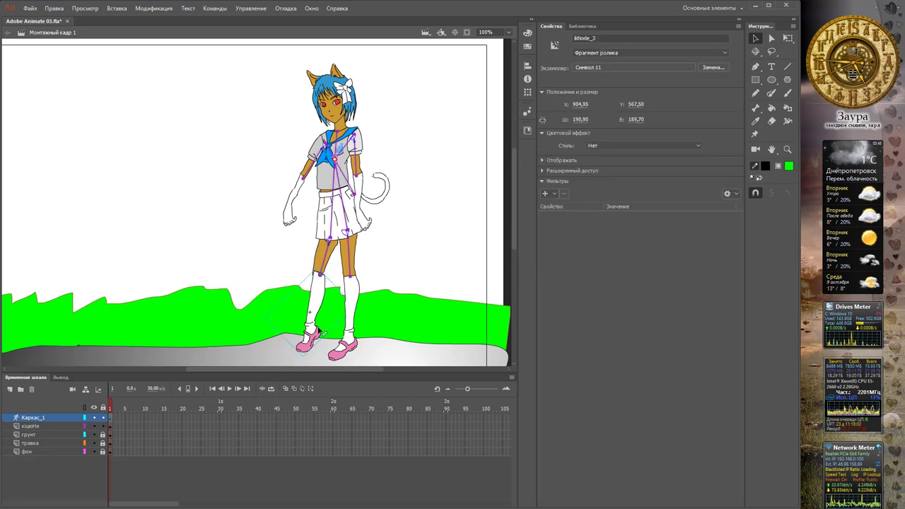
mouse_move(310, 311)
left_mouse_down()
mouse_move(259, 283)
mouse_move(255, 263)
mouse_move(304, 322)
mouse_move(333, 331)
mouse_move(286, 315)
mouse_move(265, 262)
mouse_move(259, 297)
mouse_move(311, 300)
left_mouse_up()
left_click_drag(314, 258, 351, 266)
Test the character's left thigh by swinging it away from the right leg, and undo the pose
left_click(349, 263)
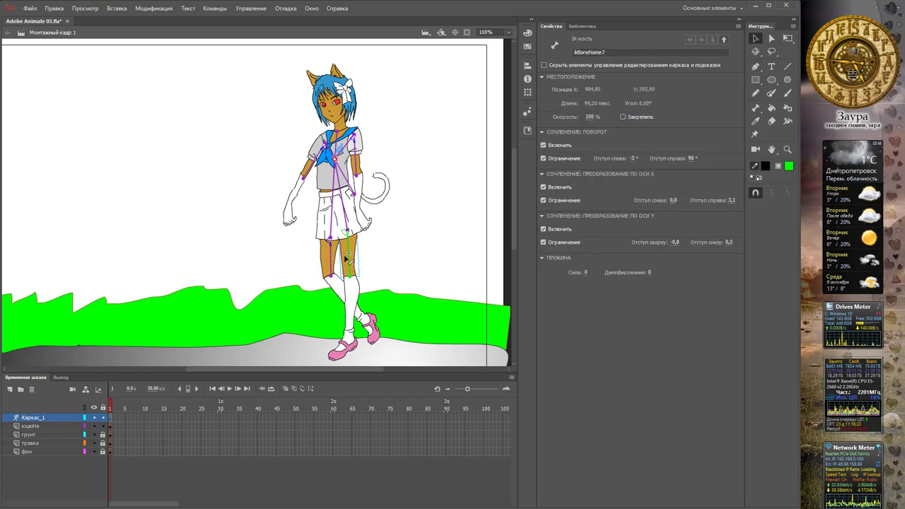
left_click_drag(346, 262, 382, 258)
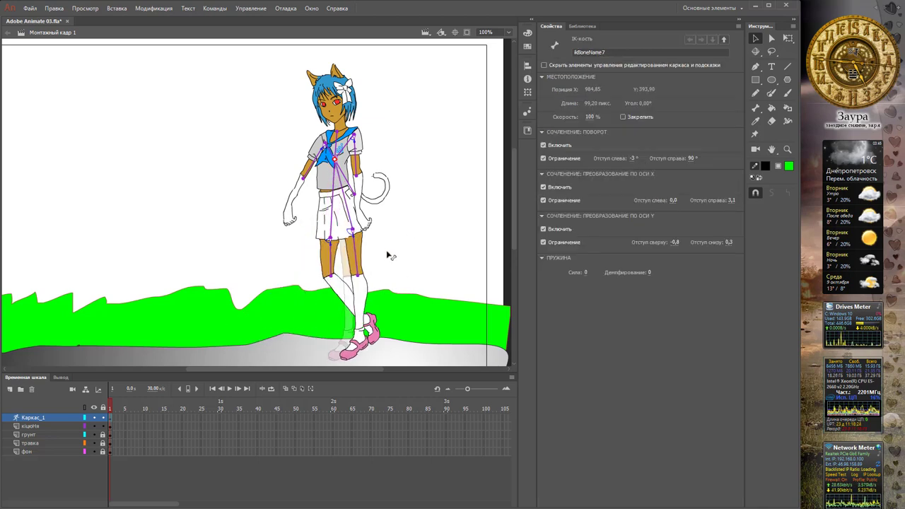
left_click_drag(326, 242, 394, 254)
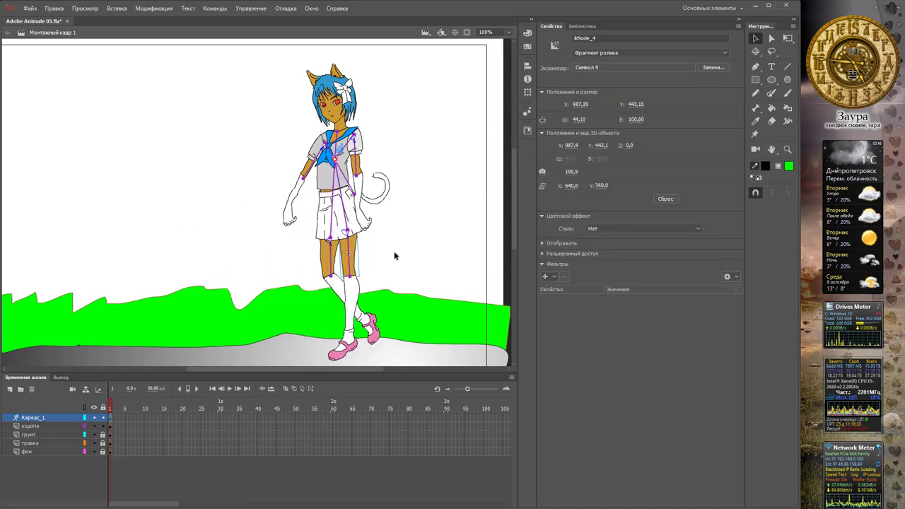
Set the left rotation offset of the character's left thigh bone to -15° and test the left leg's movement
left_click(352, 253)
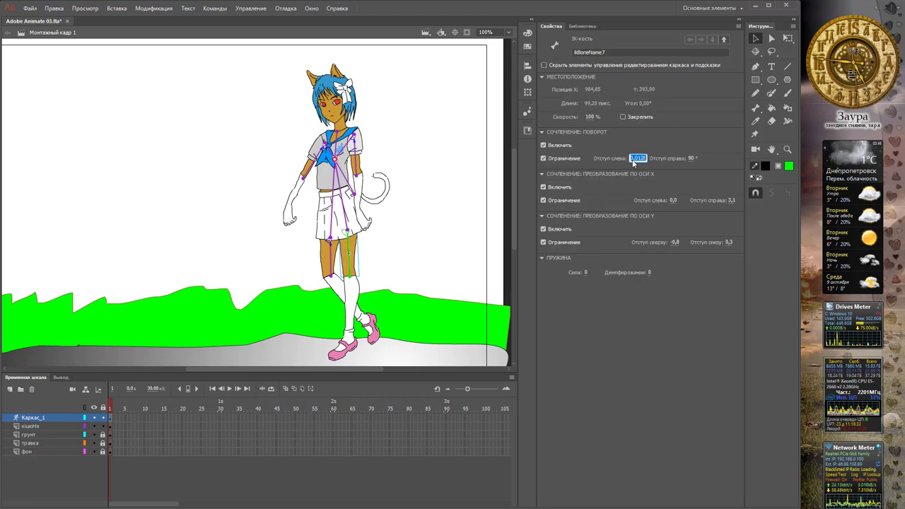
type("-15")
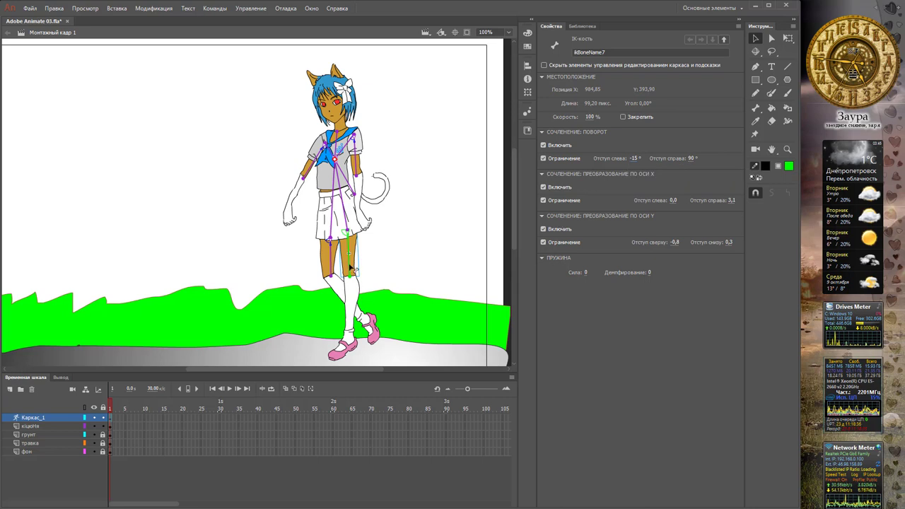
mouse_move(348, 267)
left_mouse_down()
mouse_move(368, 278)
mouse_move(357, 263)
mouse_move(364, 298)
mouse_move(345, 300)
mouse_move(348, 309)
mouse_move(353, 258)
left_mouse_up()
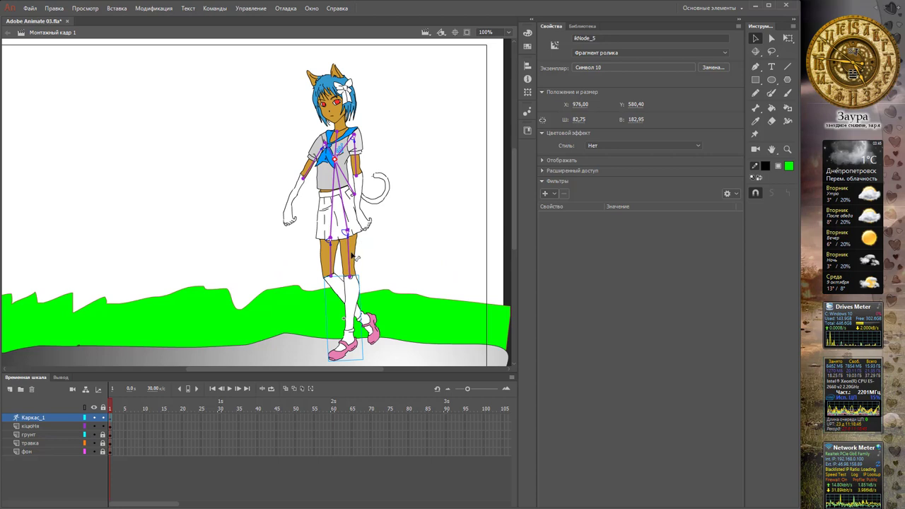
Set the rotation limits of the character's left thigh bone to a 15° right offset and a -45° left offset
left_click(351, 254)
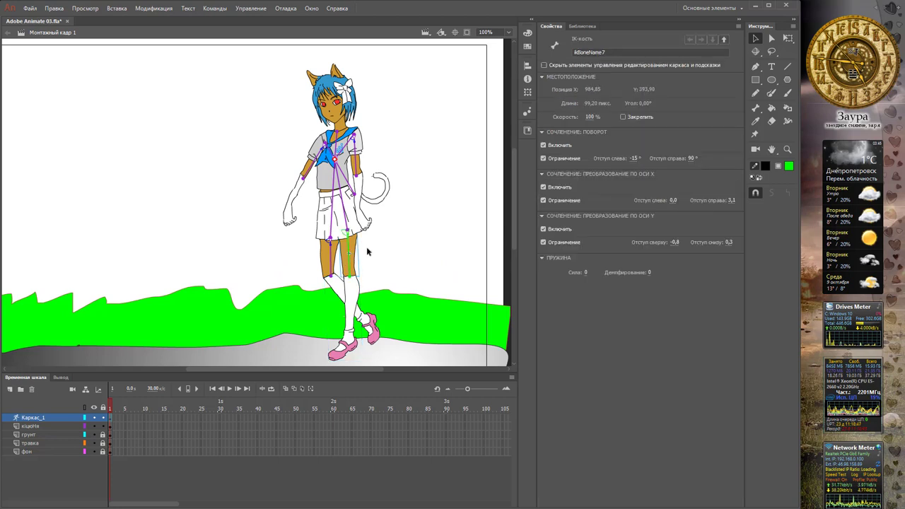
left_click(692, 159)
type("15")
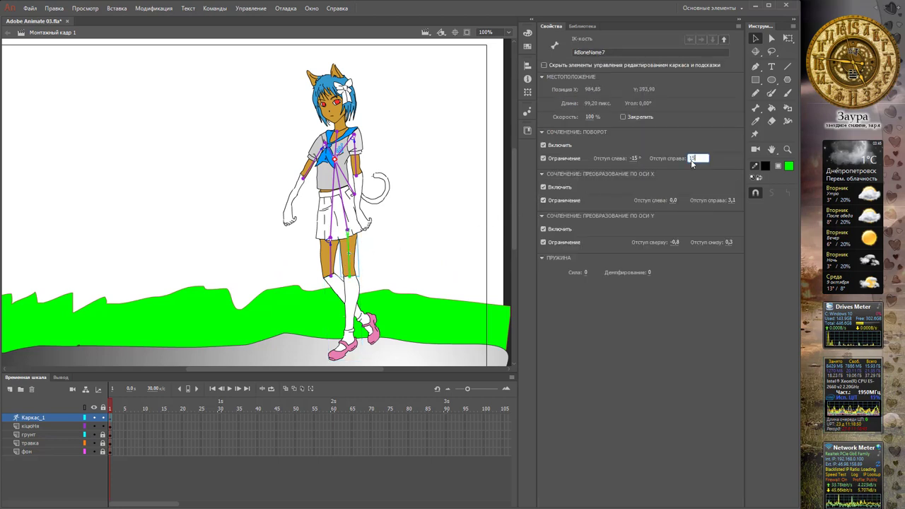
key("Return")
left_click(636, 159)
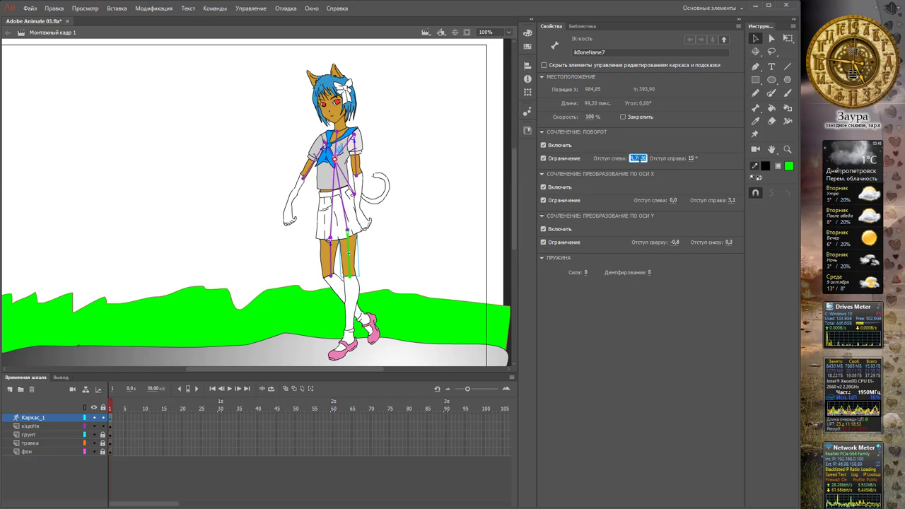
type("-45")
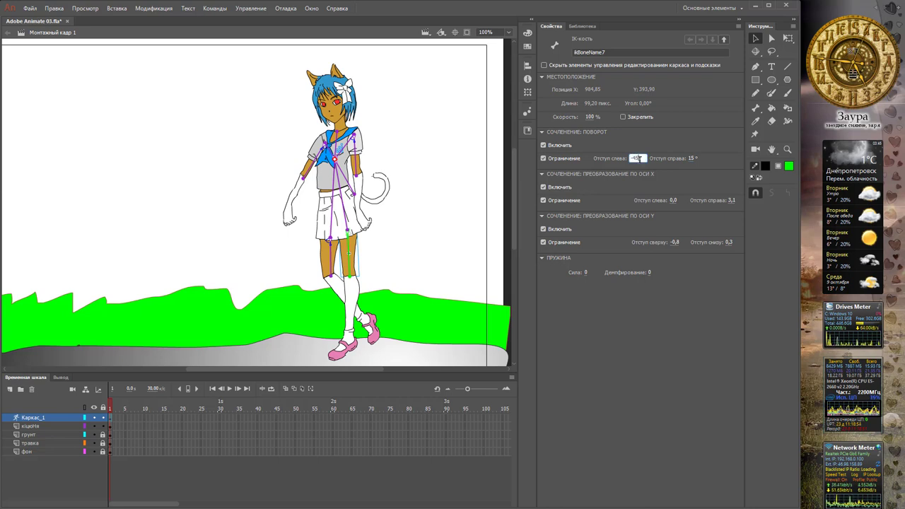
key("Return")
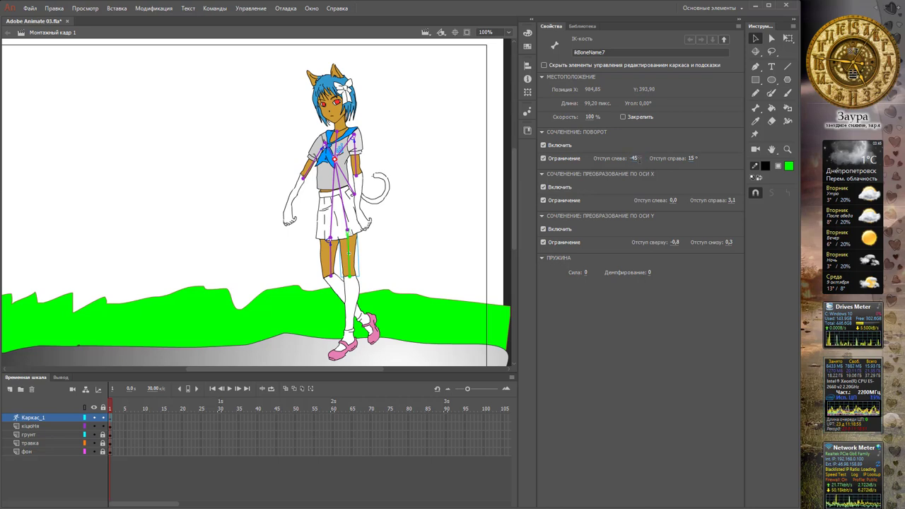
Disable the X and Y joint translation of the character's left thigh bone and test the leg's swing, undoing the pose
left_click(555, 188)
left_click(555, 202)
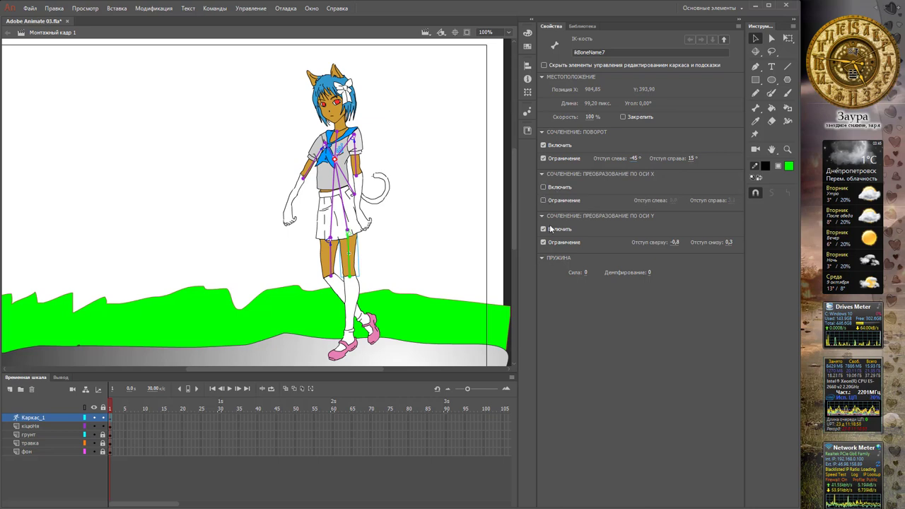
left_click(551, 229)
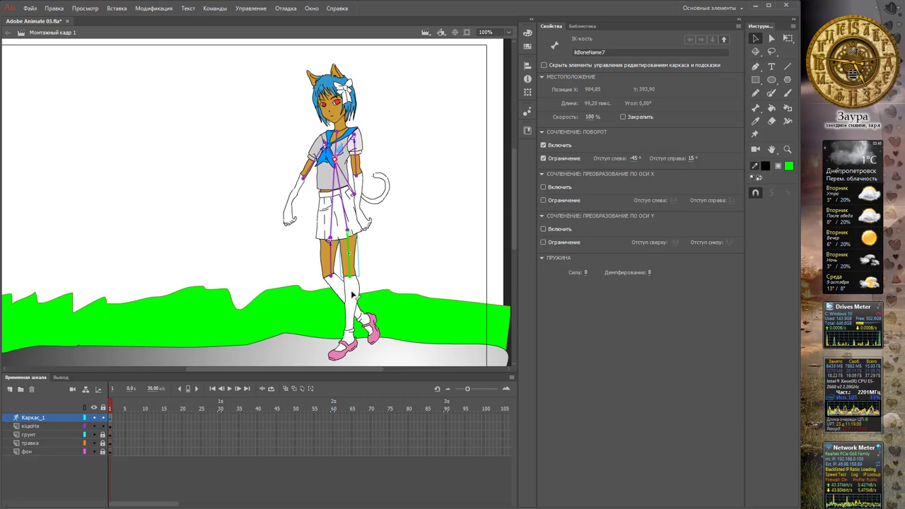
mouse_move(352, 294)
left_mouse_down()
mouse_move(346, 304)
mouse_move(364, 322)
mouse_move(375, 272)
mouse_move(330, 279)
mouse_move(344, 285)
mouse_move(384, 248)
mouse_move(356, 283)
mouse_move(367, 315)
mouse_move(385, 298)
mouse_move(368, 284)
left_mouse_up()
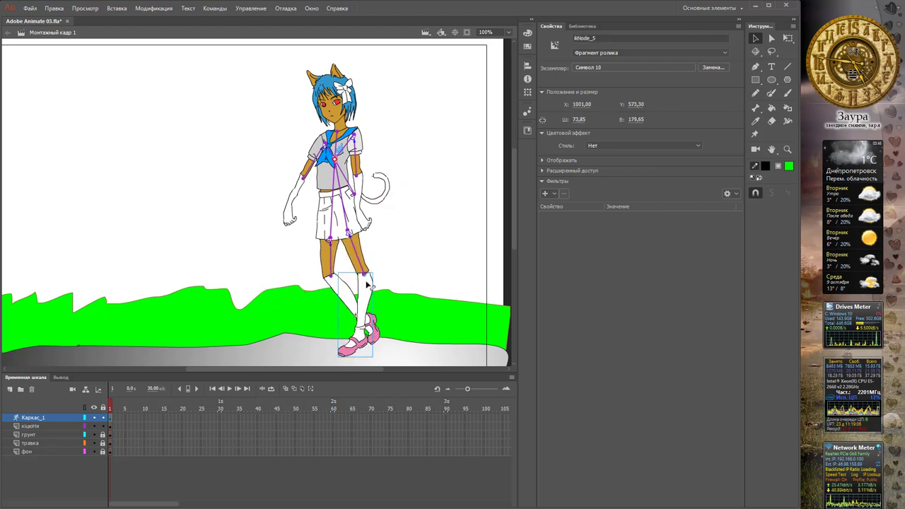
key("ctrl+z")
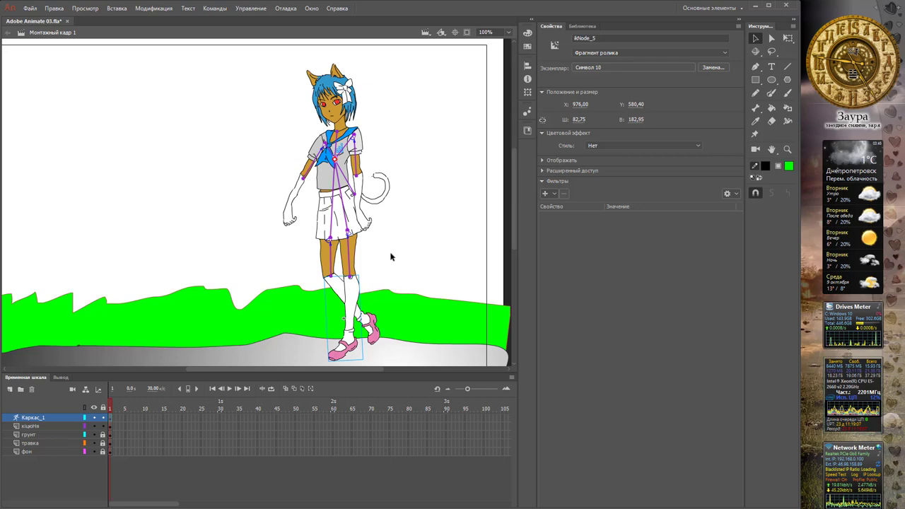
Set the right rotation offset of the character's left thigh bone to 30°
left_click(354, 259)
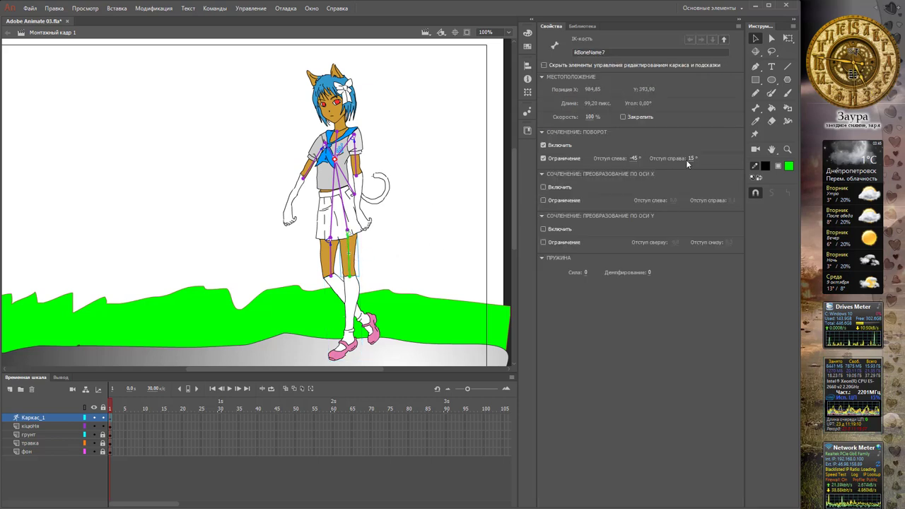
type("3")
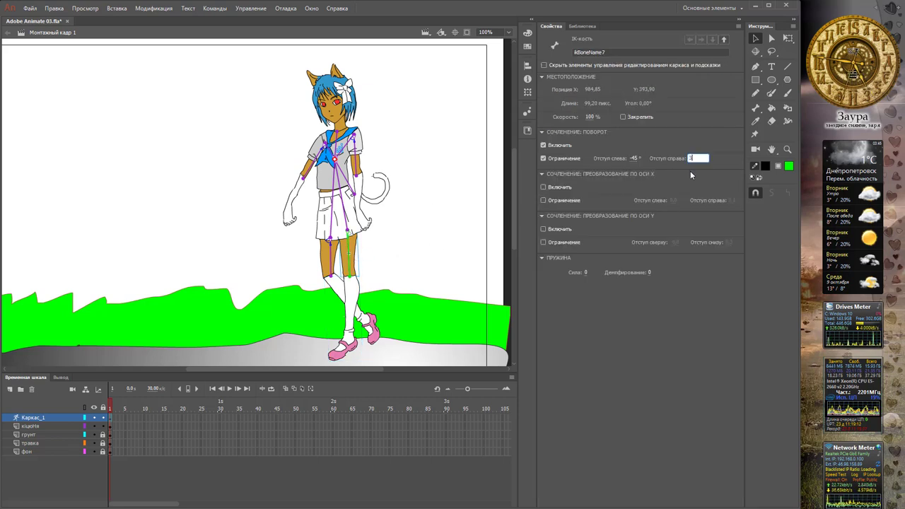
type("0")
key("Return")
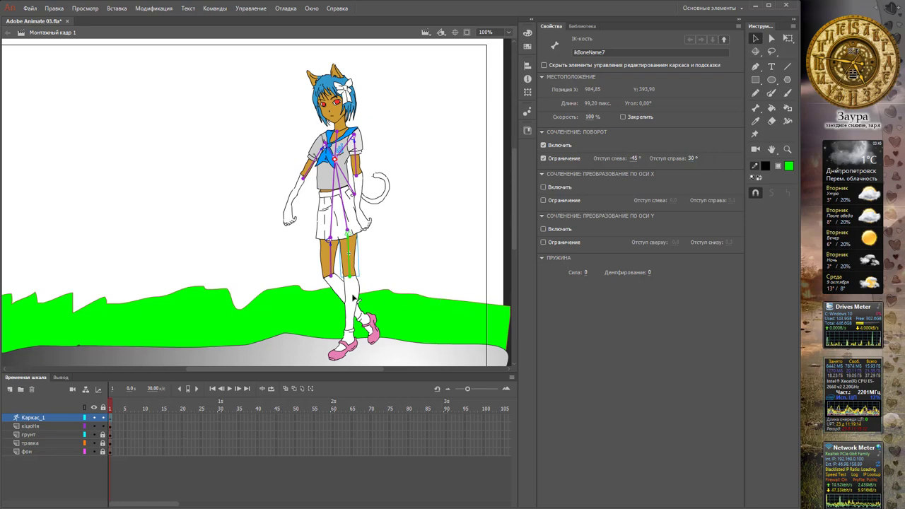
Test the character's left thigh and lower leg by swinging them forward across the right leg, and undo the pose
left_click(344, 266)
left_click_drag(347, 265, 328, 269)
left_click_drag(318, 302, 357, 273)
key("ctrl+z")
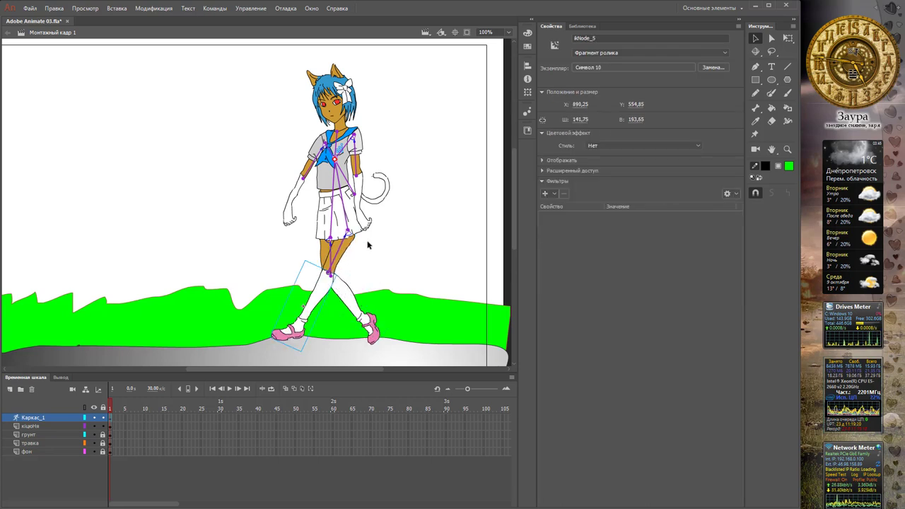
key("ctrl+z")
key("ctrl+z")
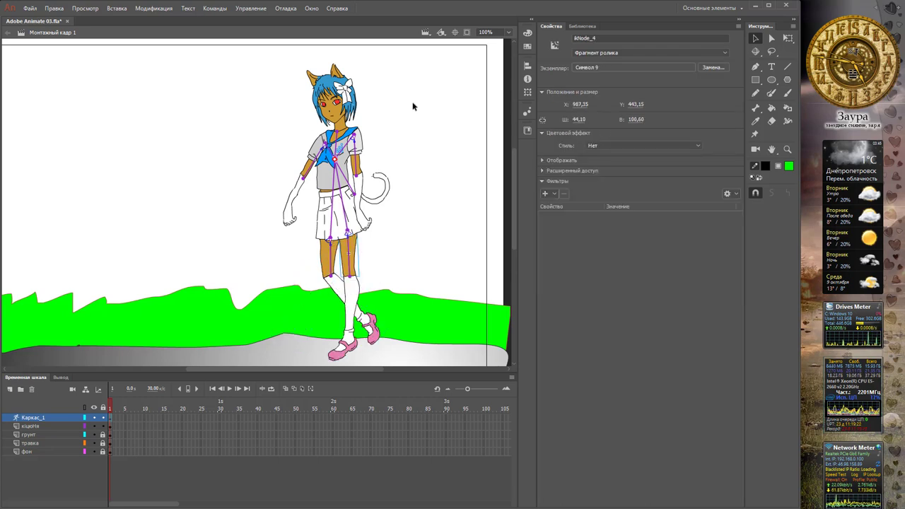
Test the head bone's rotation by tilting the character's head, and undo the tilt
key("ctrl+z")
key("ctrl+z")
key("ctrl+z")
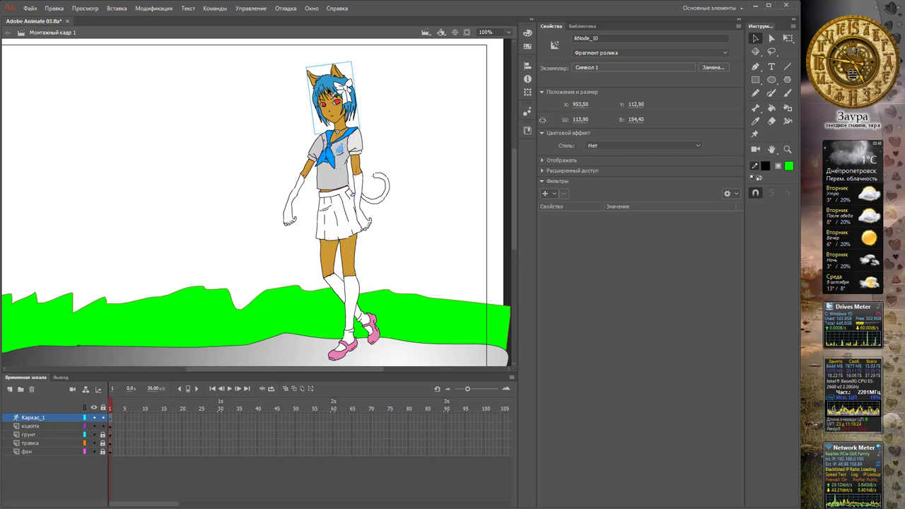
key("ctrl+z")
key("ctrl+z")
key("ctrl+z")
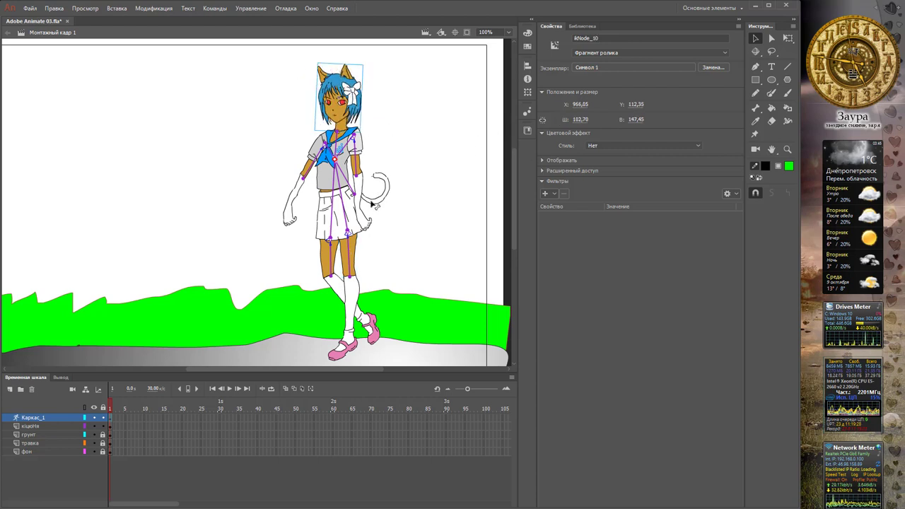
key("ctrl+z")
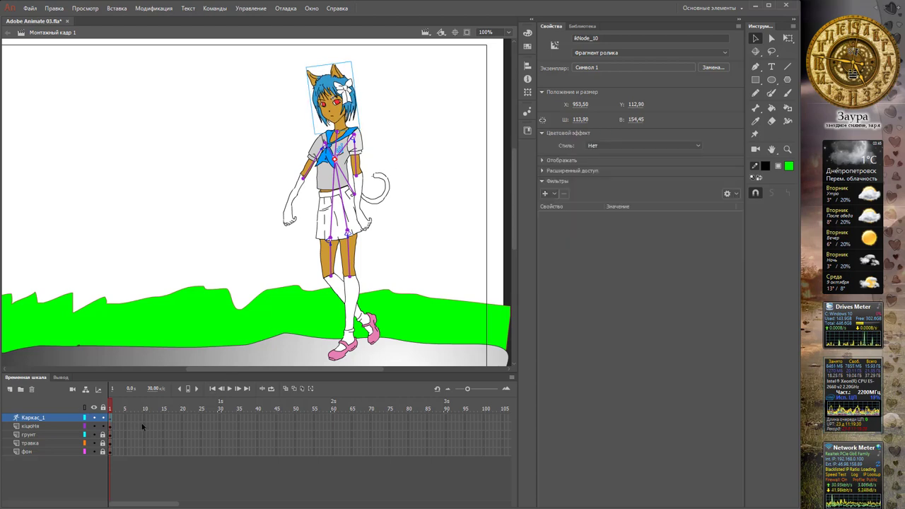
Add an armature pose at frame 19 and reposition both arms and the tail
left_click(177, 417)
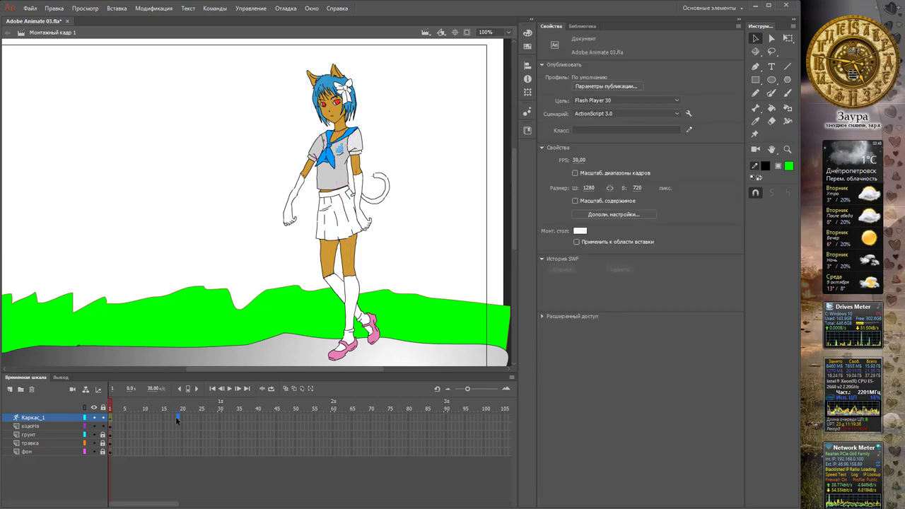
right_click(176, 417)
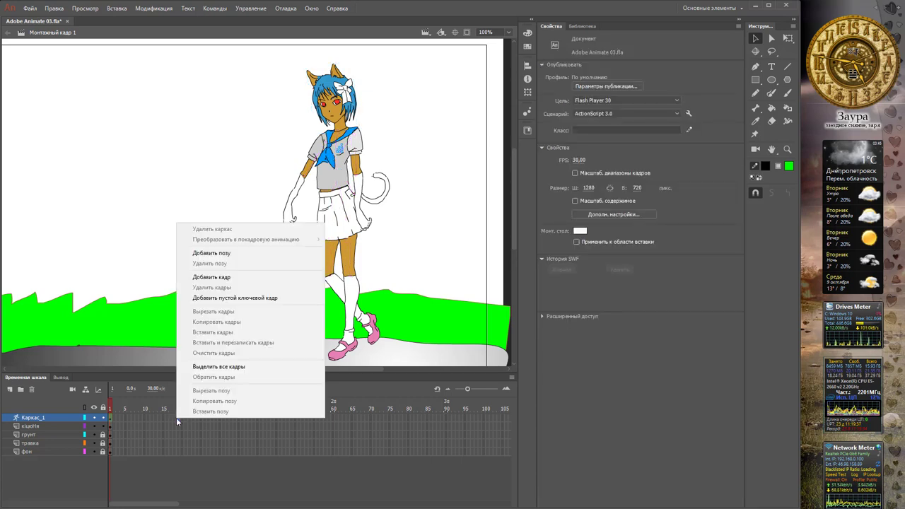
left_click(234, 256)
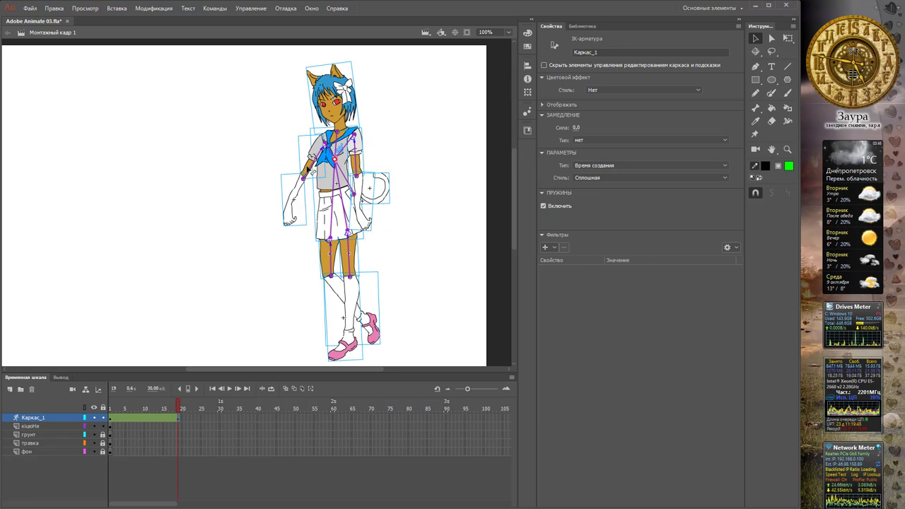
left_click_drag(312, 167, 285, 217)
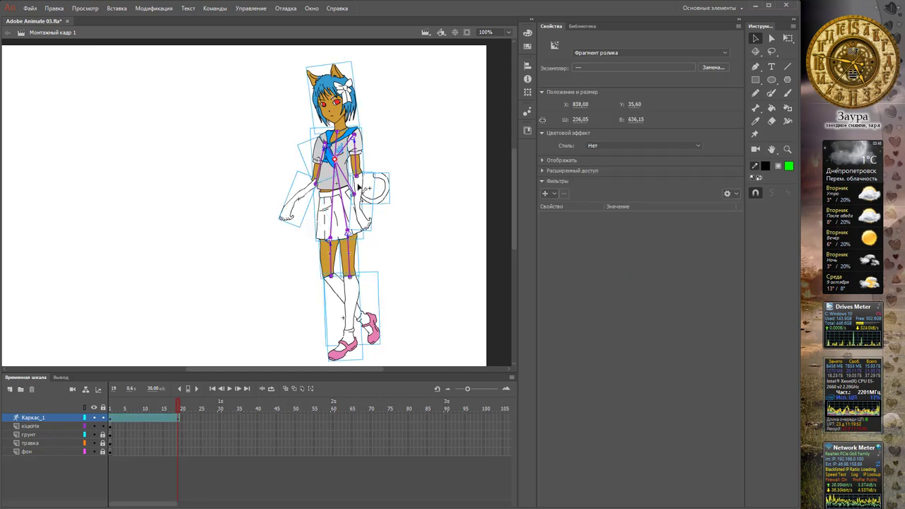
left_click_drag(350, 168, 360, 228)
left_click_drag(391, 196, 390, 190)
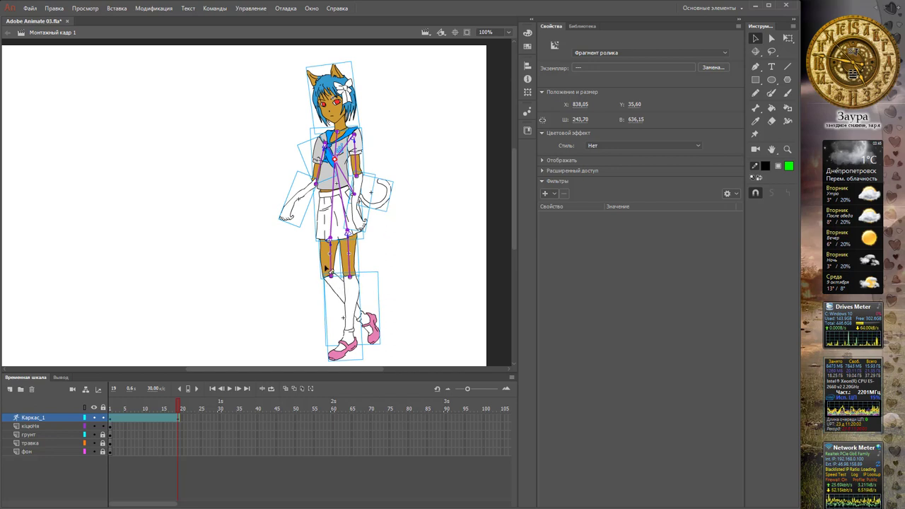
left_click(390, 257)
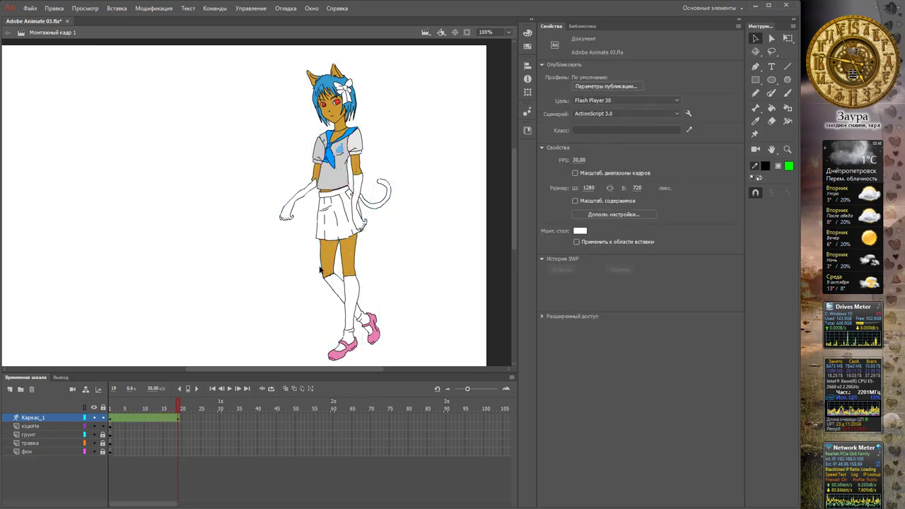
Pose the legs at frame 19 in a stride, with the right leg forward and the left lower leg angled back
left_click(329, 269)
left_click_drag(329, 270, 314, 332)
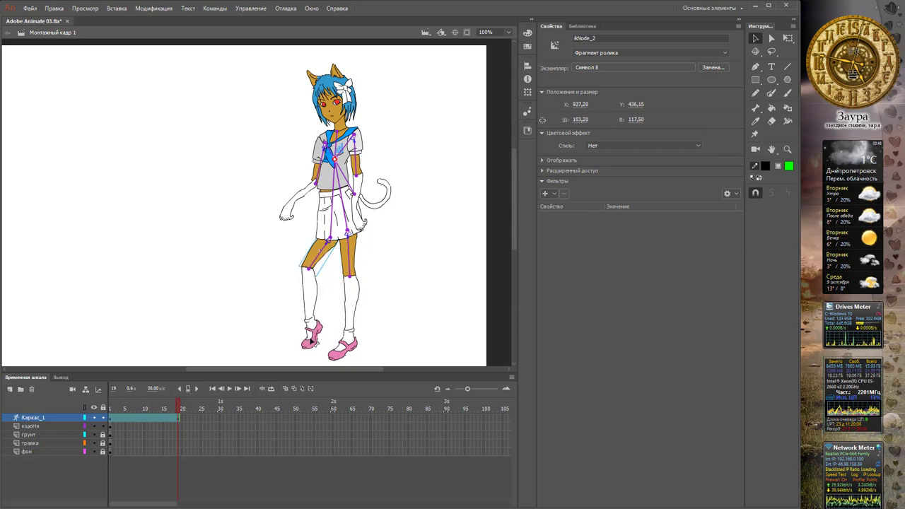
left_click_drag(356, 270, 329, 263)
left_click_drag(329, 303, 350, 308)
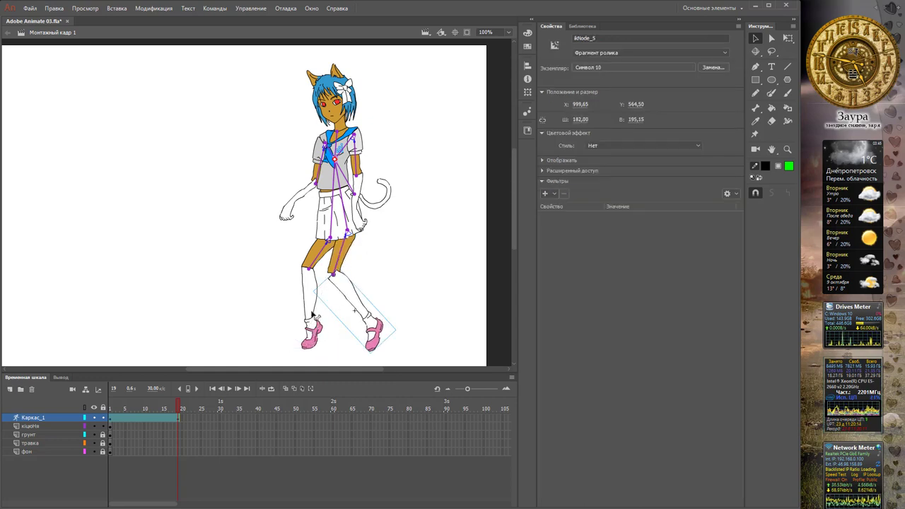
left_click_drag(303, 341, 288, 335)
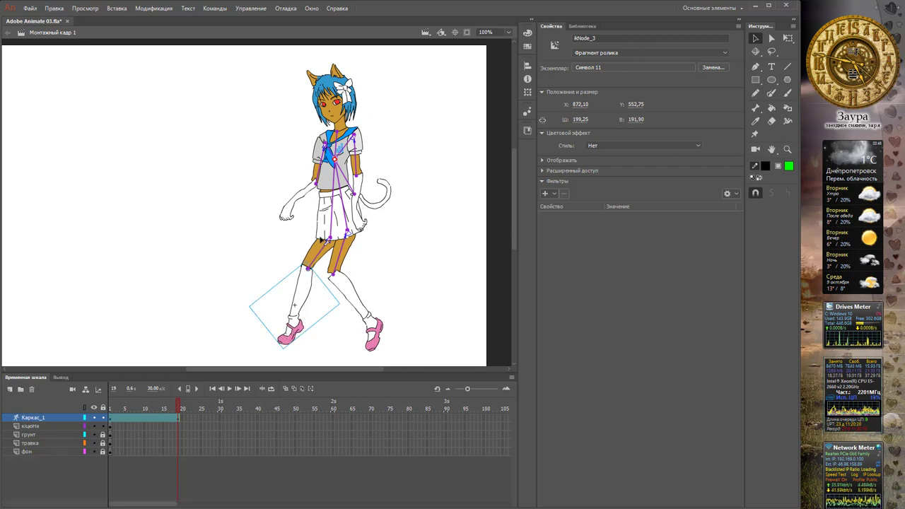
Add a pose at frame 37 with the right arm swung outward, the left forearm across the skirt and the legs brought together
left_click(247, 419)
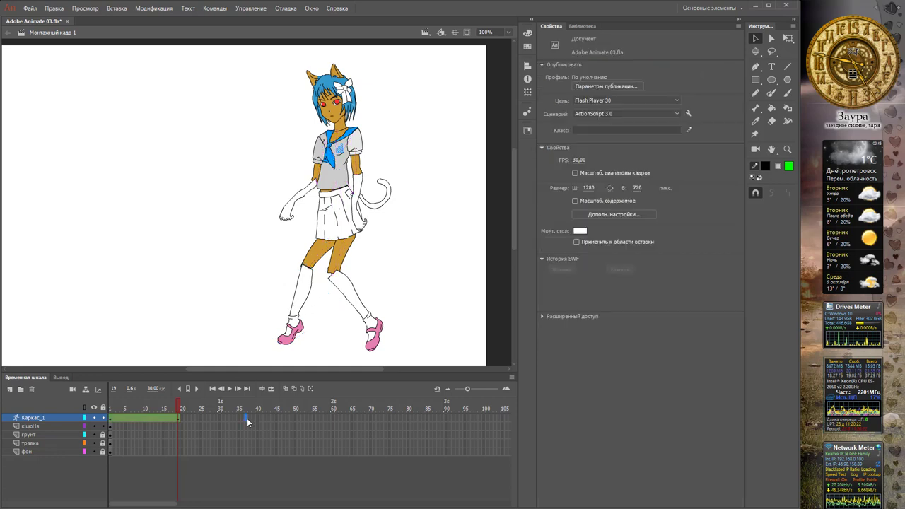
right_click(247, 418)
left_click(310, 253)
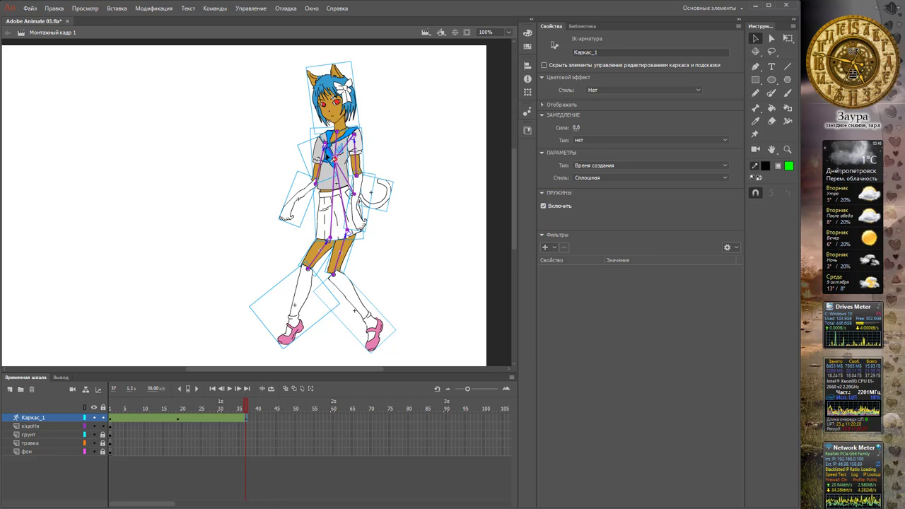
left_click(330, 146)
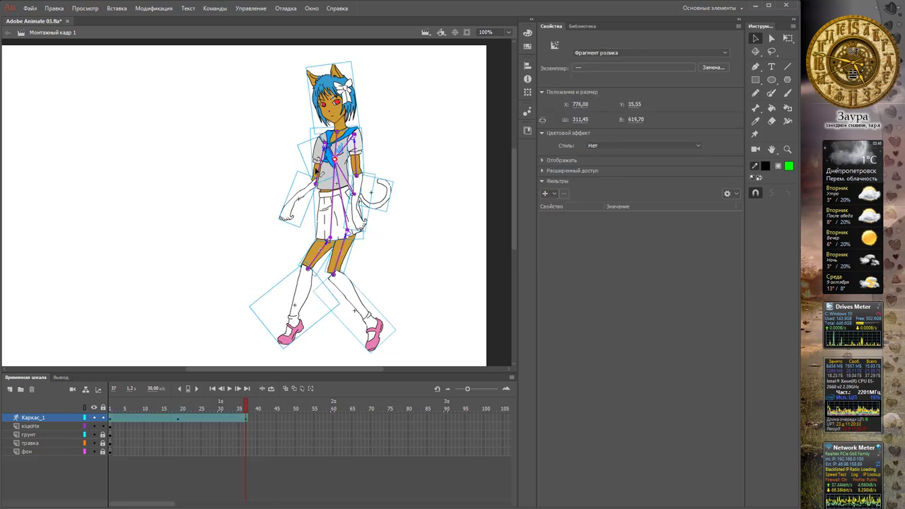
left_click_drag(315, 171, 303, 165)
left_click_drag(270, 199, 292, 216)
left_click_drag(357, 167, 345, 167)
left_click_drag(334, 201, 382, 216)
left_click_drag(370, 328, 345, 330)
left_click_drag(314, 263, 324, 268)
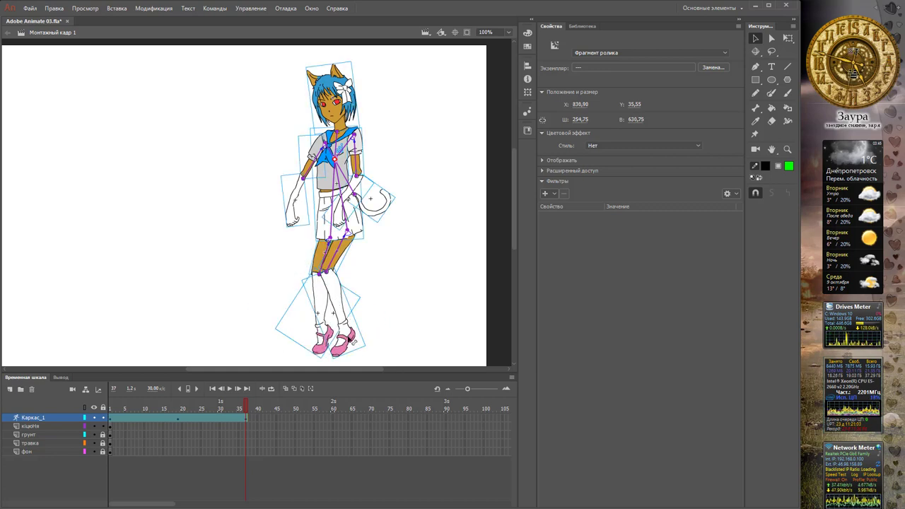
Add a pose at frame 53 with both forearms in front of the skirt, the tail raised, the head upright and the lower legs crossed
right_click(307, 417)
left_click(339, 258)
mouse_move(297, 402)
left_mouse_down()
mouse_move(168, 399)
mouse_move(305, 402)
left_mouse_up()
left_click_drag(310, 174, 313, 211)
left_click_drag(359, 166, 348, 170)
left_click_drag(384, 201, 382, 179)
left_click_drag(331, 97, 341, 98)
mouse_move(340, 320)
left_mouse_down()
mouse_move(299, 323)
mouse_move(355, 326)
mouse_move(346, 328)
left_mouse_up()
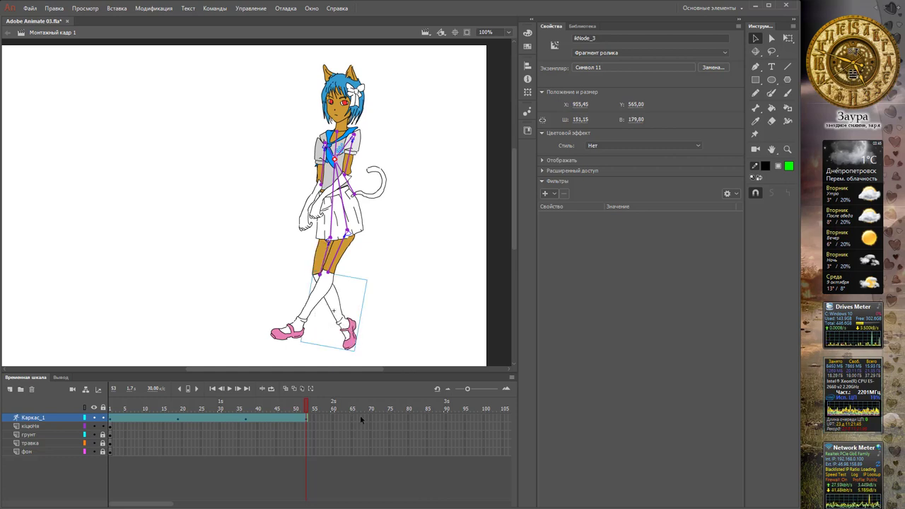
Add a pose at frame 67 with the left leg stepping forward and the right lower leg bent back
right_click(361, 417)
left_click(420, 253)
mouse_move(357, 405)
left_mouse_down()
mouse_move(252, 400)
mouse_move(358, 405)
left_mouse_up()
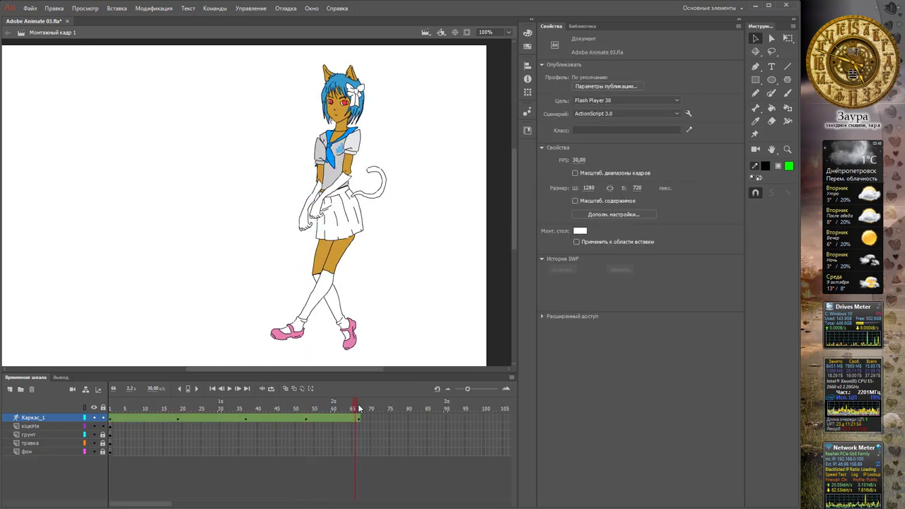
mouse_move(317, 293)
left_mouse_down()
mouse_move(354, 302)
mouse_move(323, 303)
mouse_move(318, 287)
left_mouse_up()
left_click(335, 255)
left_click_drag(350, 313, 372, 302)
left_click(334, 271)
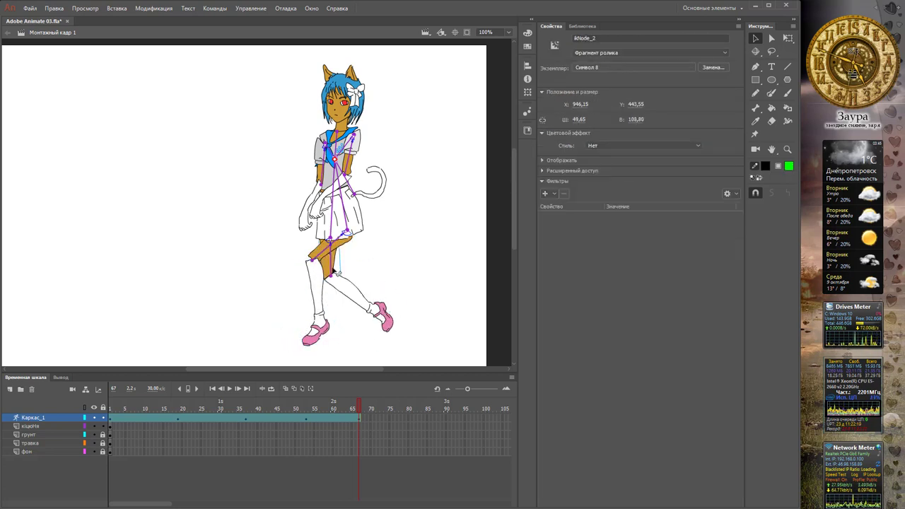
Move both arms back out to the sides, lower the tail and tilt the head at frame 67, and scrub through the animation
left_click_drag(315, 199, 281, 186)
left_click_drag(328, 194, 363, 138)
left_click_drag(352, 99, 342, 97)
left_click_drag(272, 190, 281, 216)
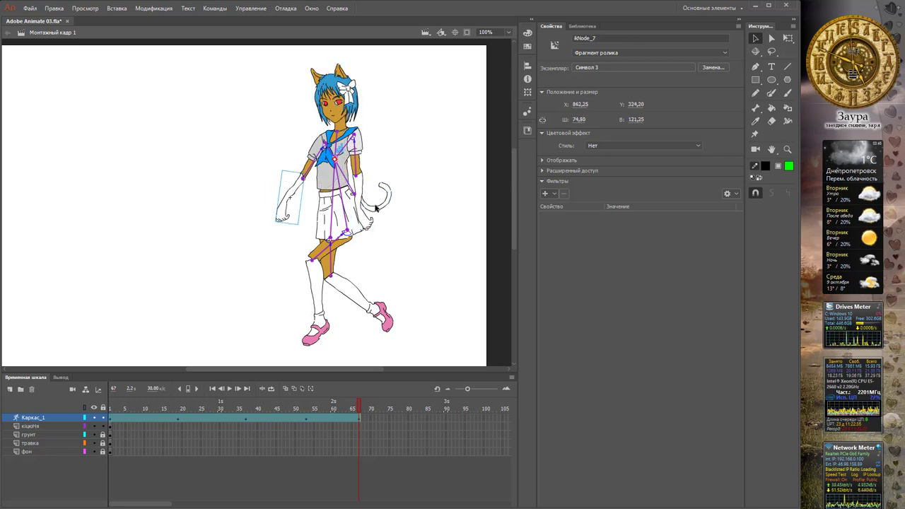
left_click_drag(359, 405, 234, 407)
left_click(410, 418)
right_click(411, 418)
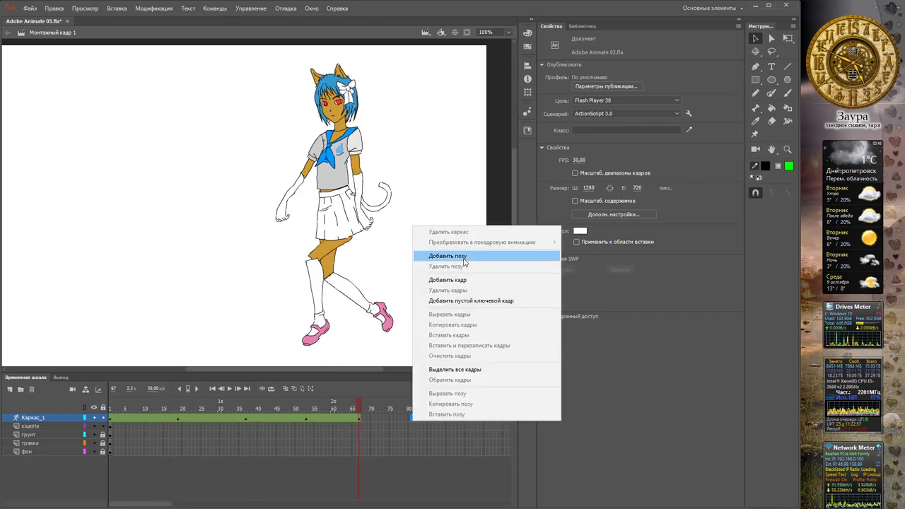
left_click(439, 259)
key("ctrl+z")
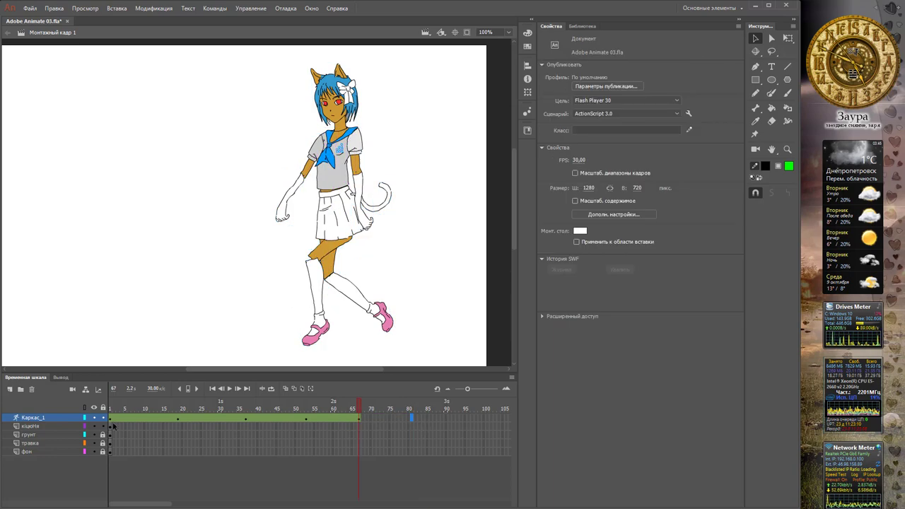
Copy the armature layer's first frame and add a pose at frame 83
left_click(111, 417)
right_click(110, 417)
left_click(162, 325)
left_click(411, 418)
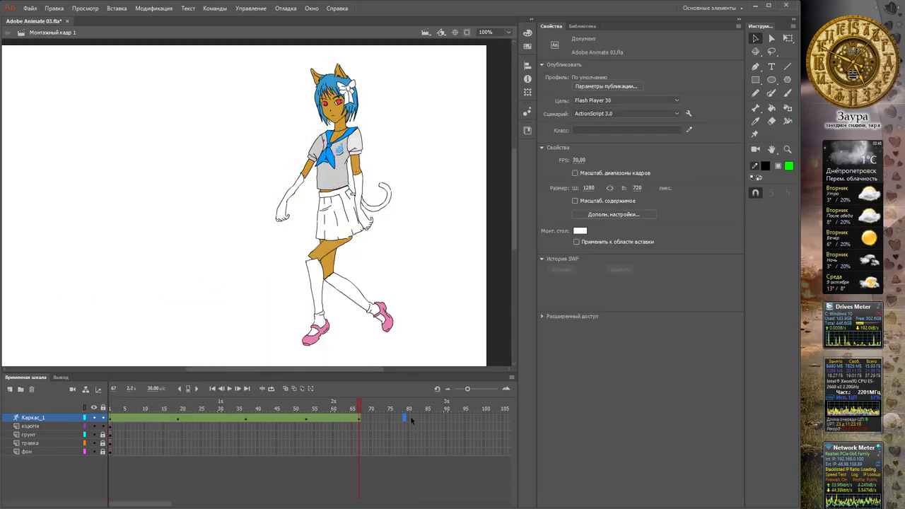
right_click(417, 417)
left_click(455, 254)
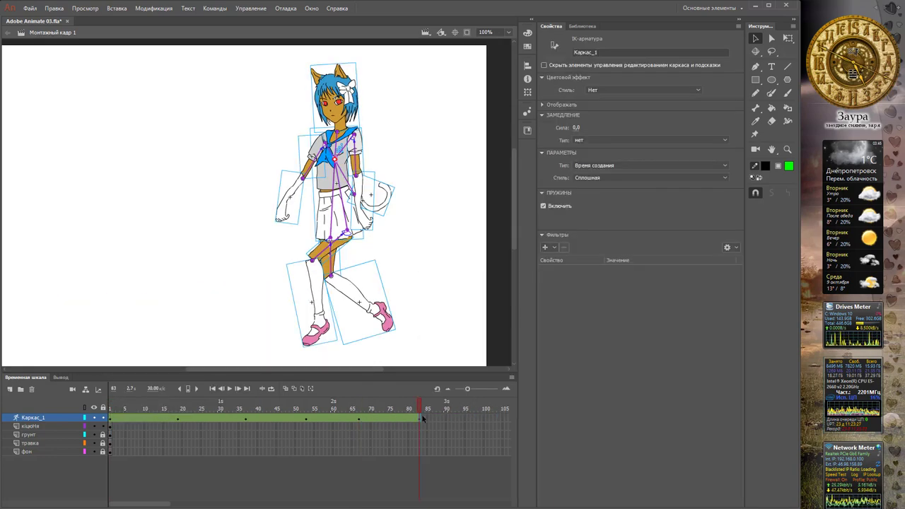
Return to frame 1 and create a new movie clip symbol named "анімована кіця"
mouse_move(124, 413)
left_mouse_down()
mouse_move(353, 413)
mouse_move(110, 411)
left_mouse_up()
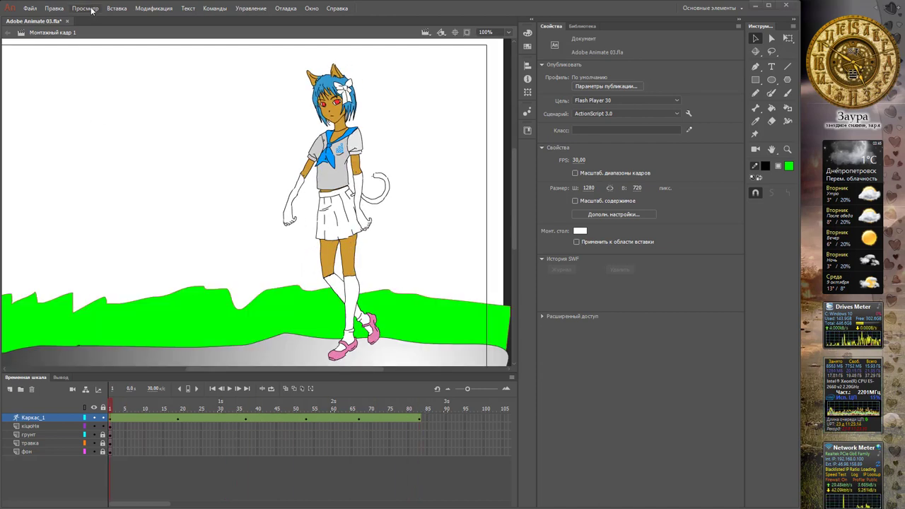
left_click(162, 9)
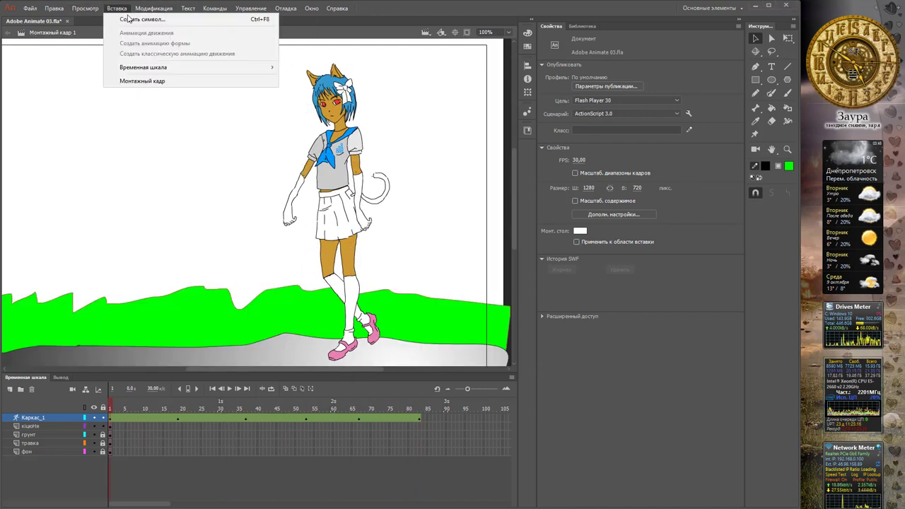
left_click(128, 19)
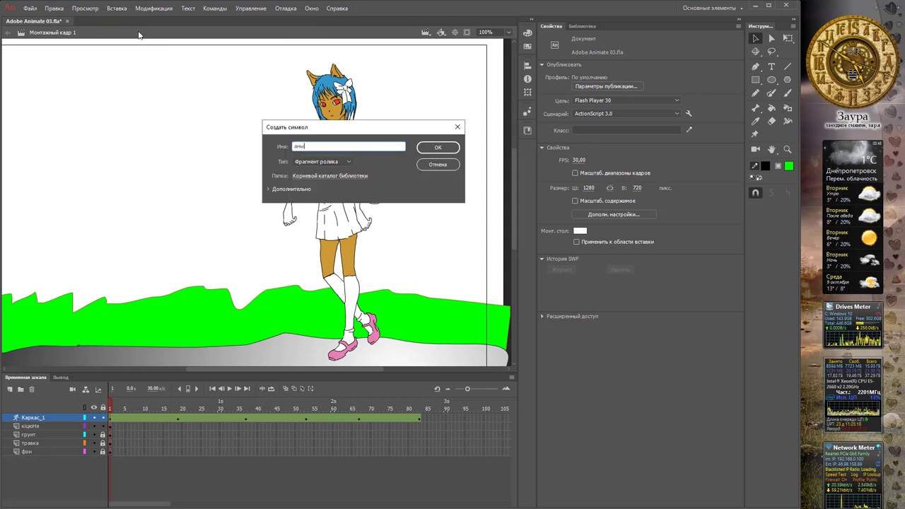
key("BackSpace")
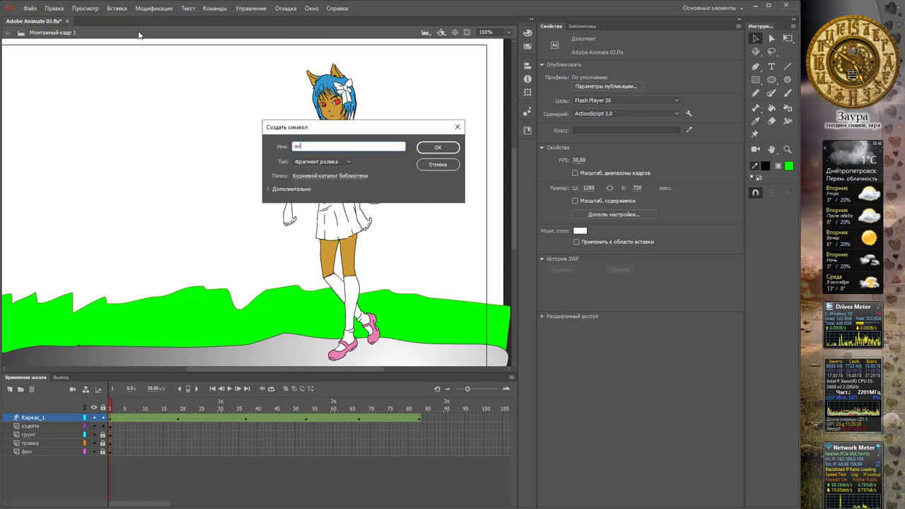
type("имо")
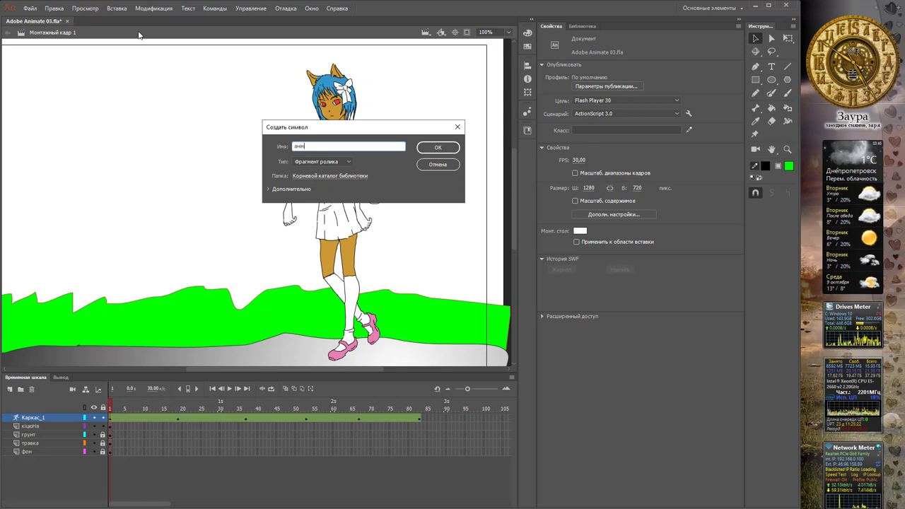
type("вана кіц")
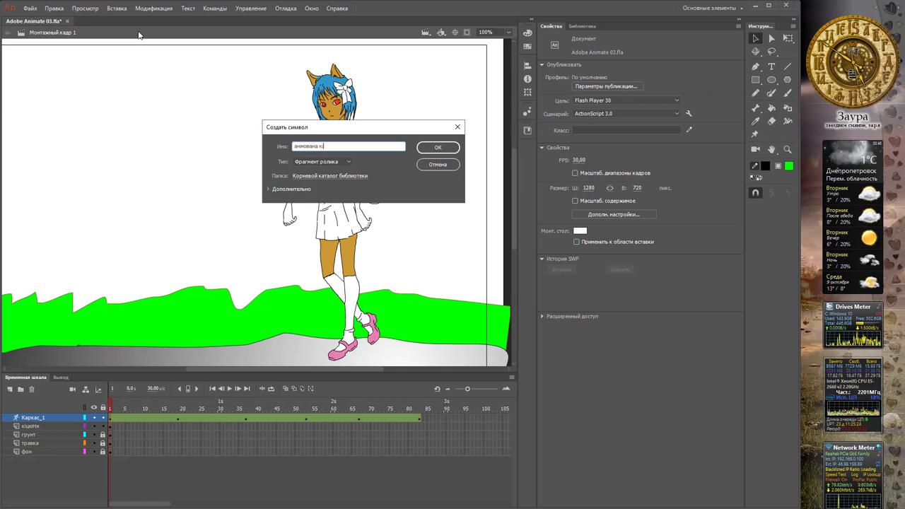
type("а")
key("Return")
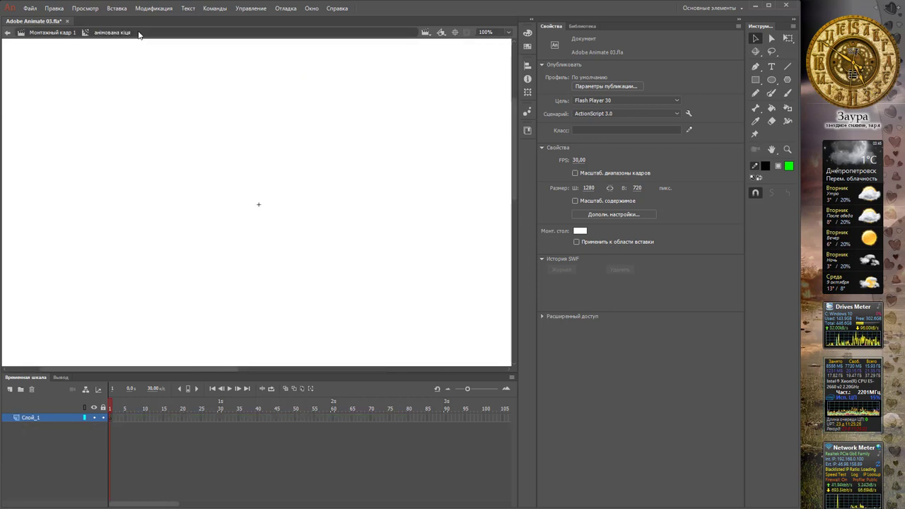
Back in the main scene, cut the whole armature frame span from the Каркас_1 layer
left_click(60, 35)
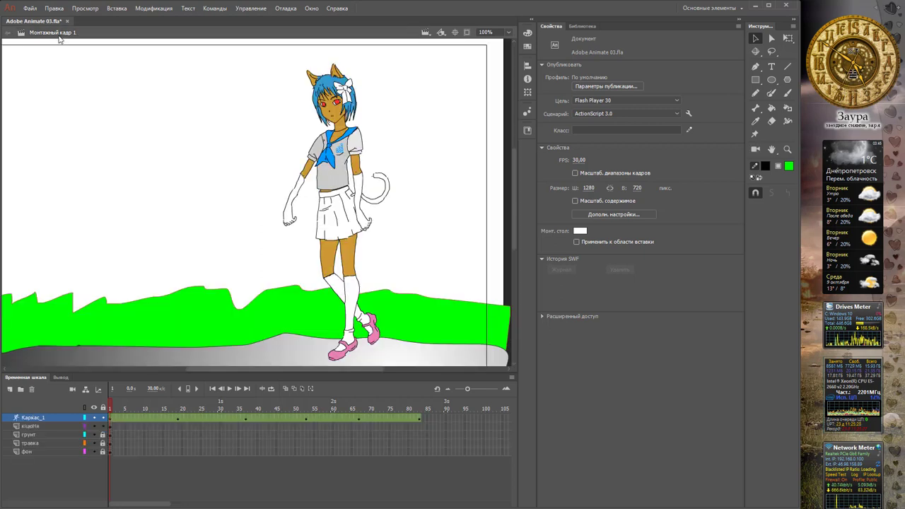
left_click_drag(432, 420, 110, 421)
left_click(387, 423)
right_click(377, 420)
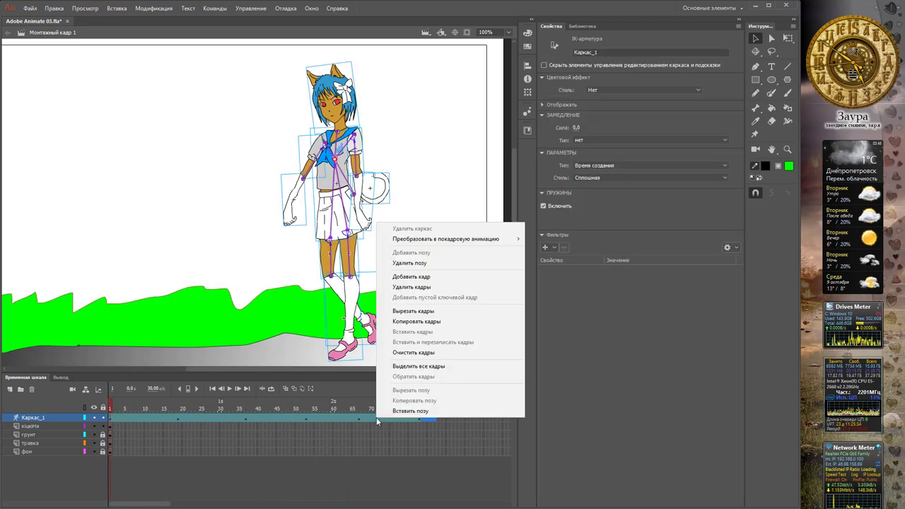
left_click(425, 311)
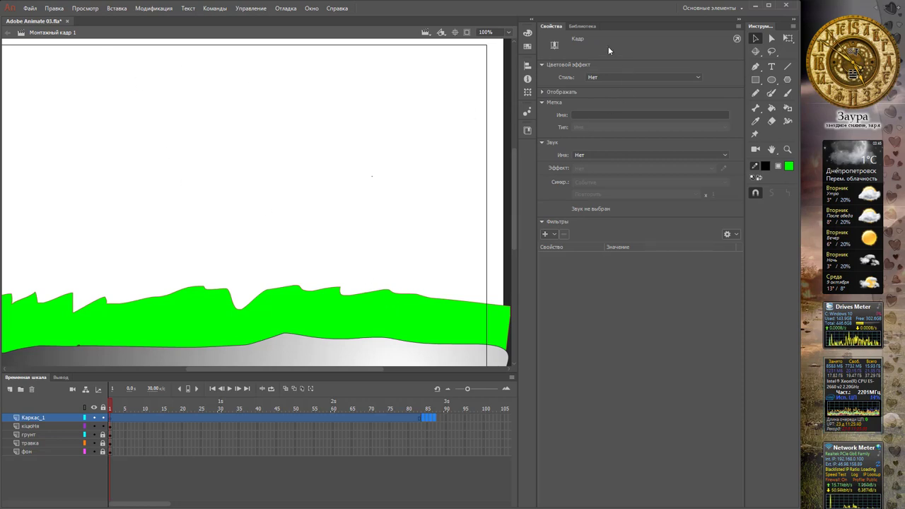
Paste the cut armature frames into frame 1 of the анімована кіця symbol and scrub through the animation
left_click(583, 25)
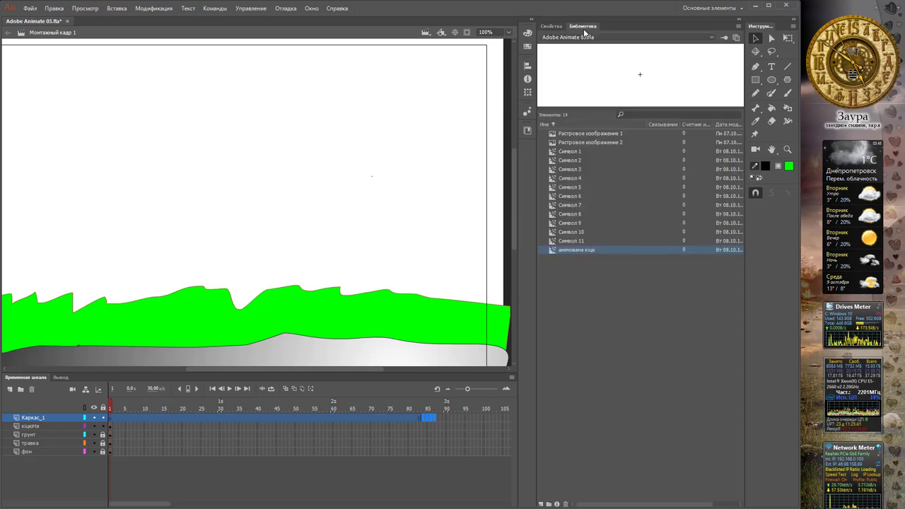
double_click(577, 250)
double_click(556, 252)
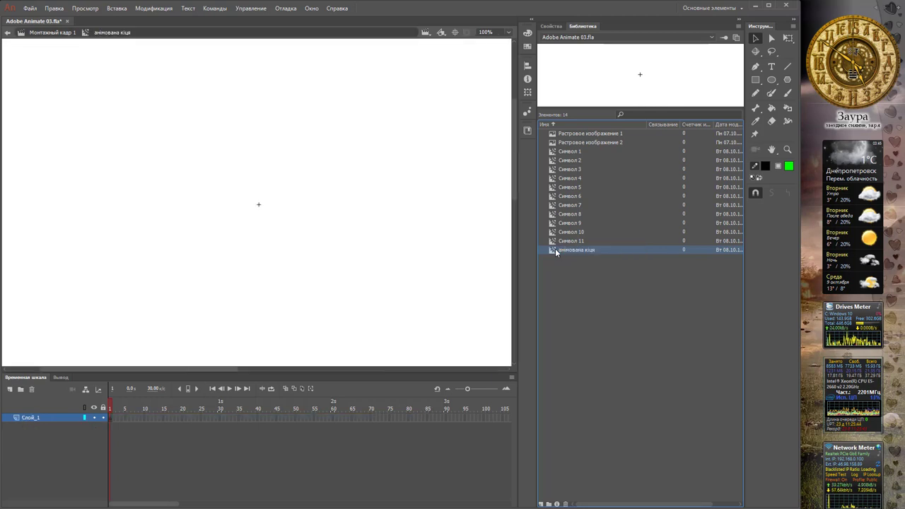
right_click(111, 420)
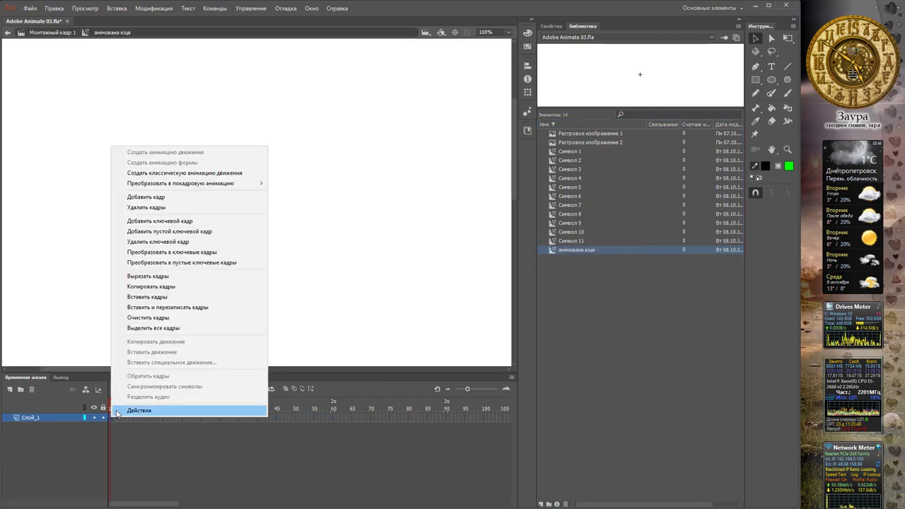
left_click(177, 298)
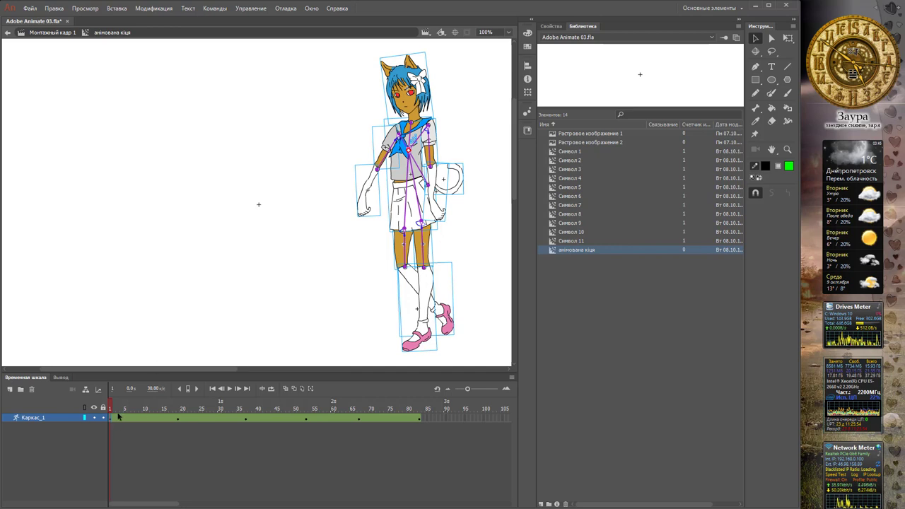
left_click_drag(113, 408, 424, 403)
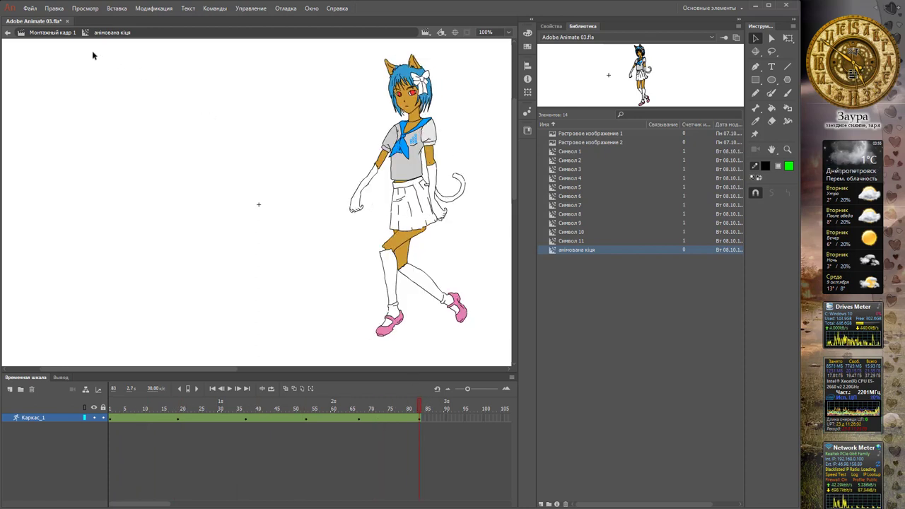
Place an instance of анімована кіця in the main scene on Каркас_1 at frame 1, and scrub the timeline
left_click(59, 34)
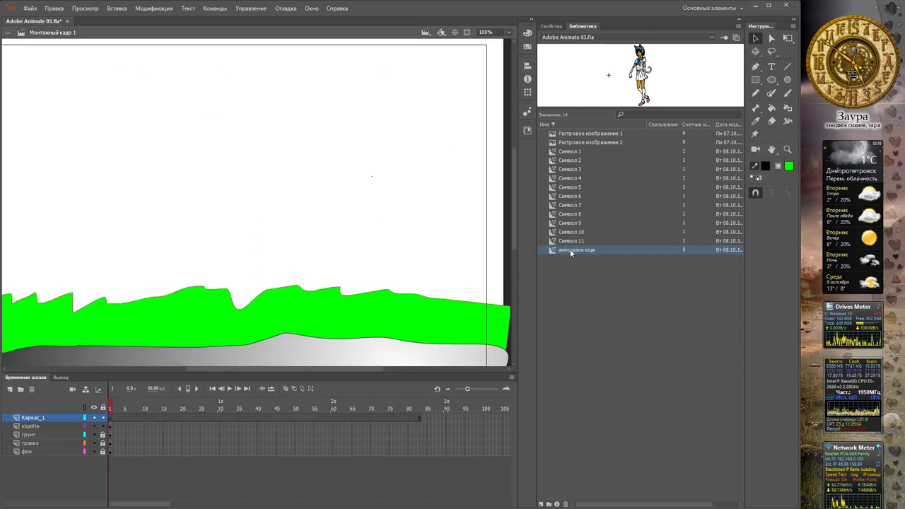
left_click_drag(352, 184, 352, 183)
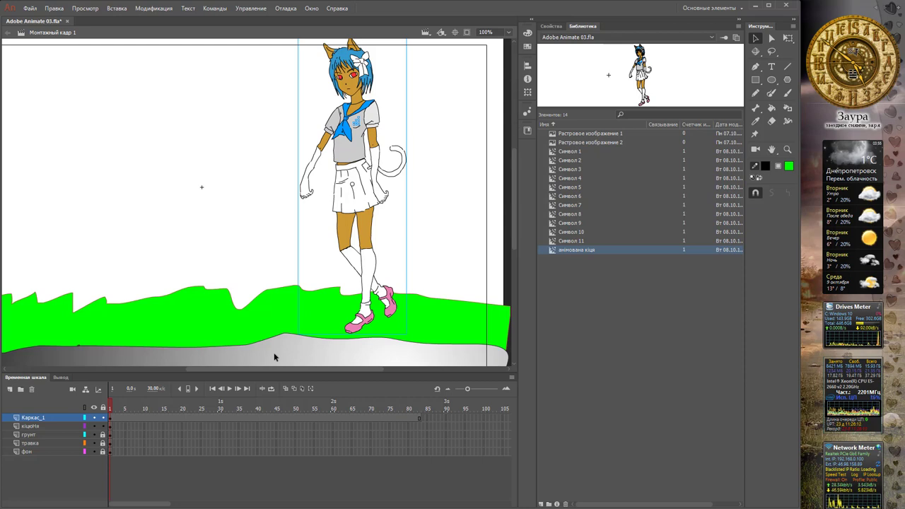
left_click(152, 408)
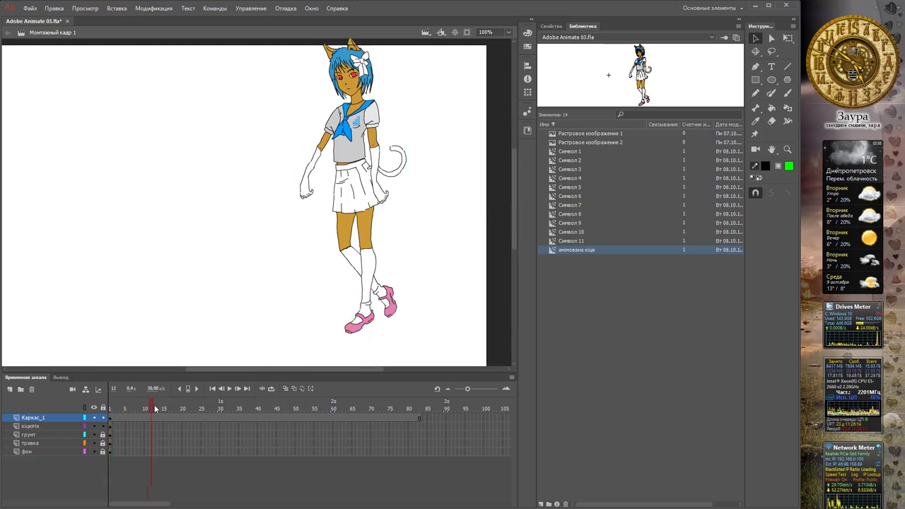
left_click_drag(155, 409, 190, 409)
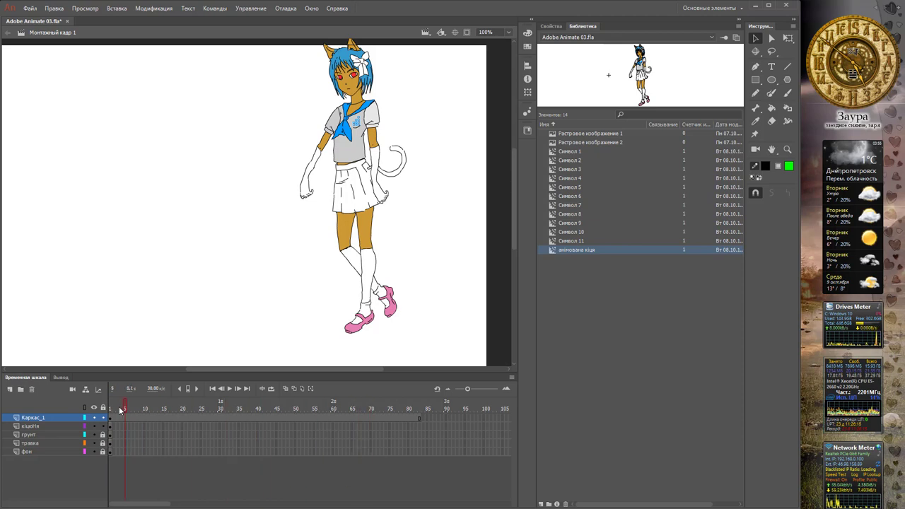
left_click_drag(120, 411, 112, 417)
left_click(111, 419)
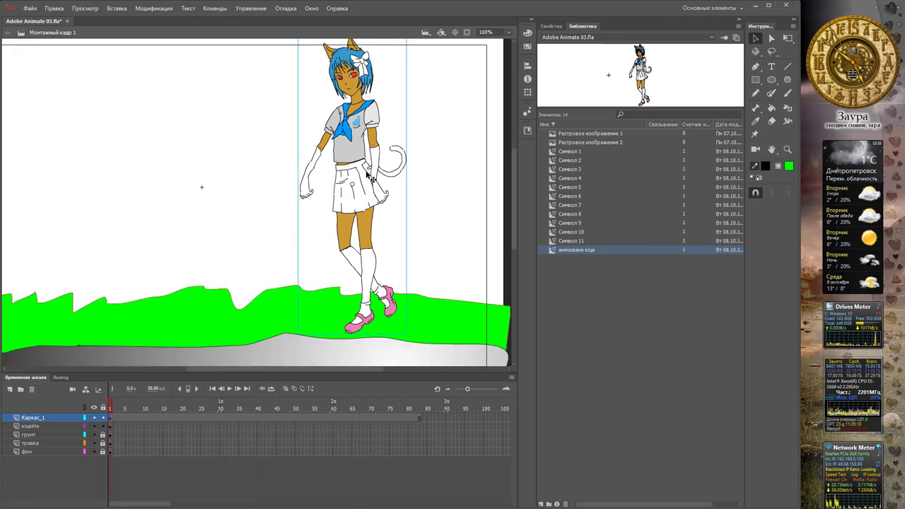
Look over the анімована кіця instance's properties, including its display options
left_click(553, 27)
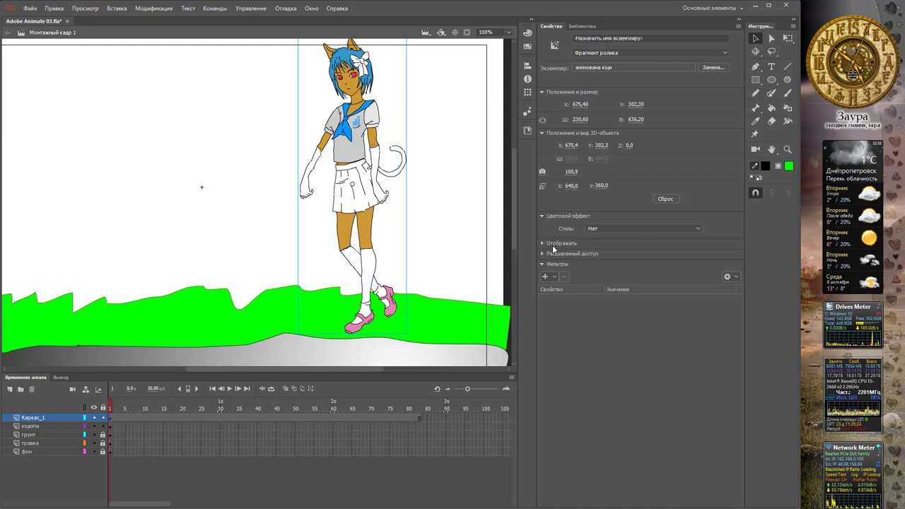
left_click(543, 244)
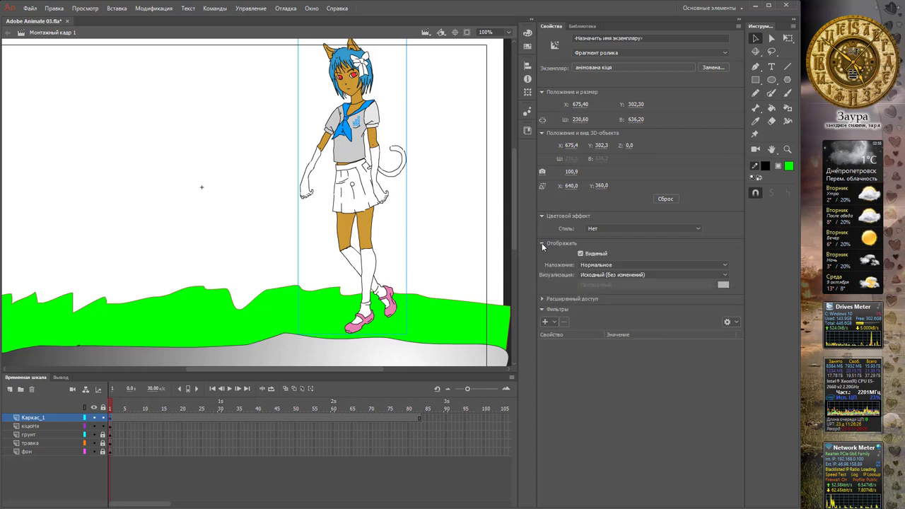
left_click(542, 243)
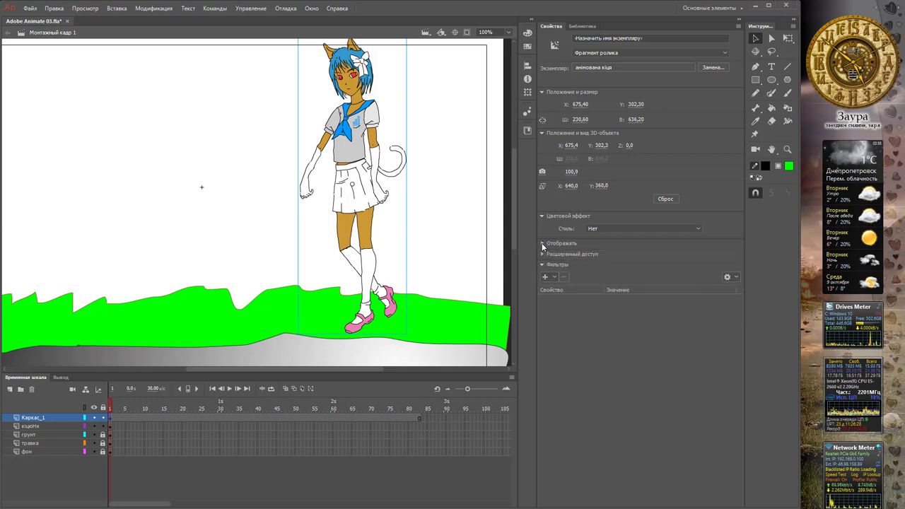
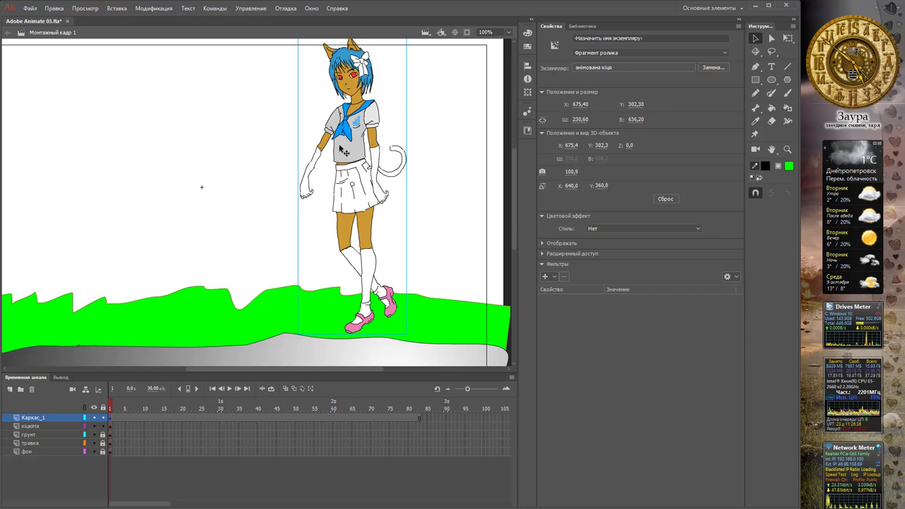
Insert a keyframe at frame 64 on the Каркас_1 layer and test the movie
left_click(348, 419)
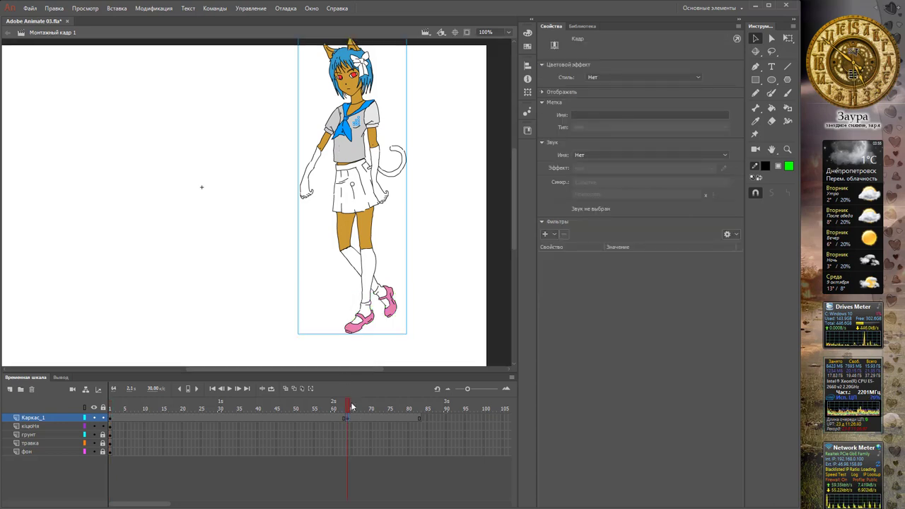
left_click_drag(345, 408, 167, 409)
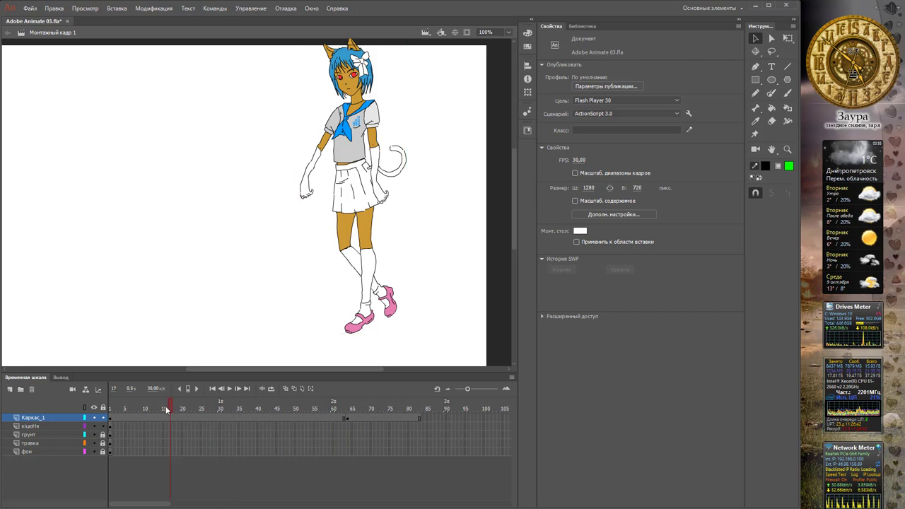
key("ctrl+Return")
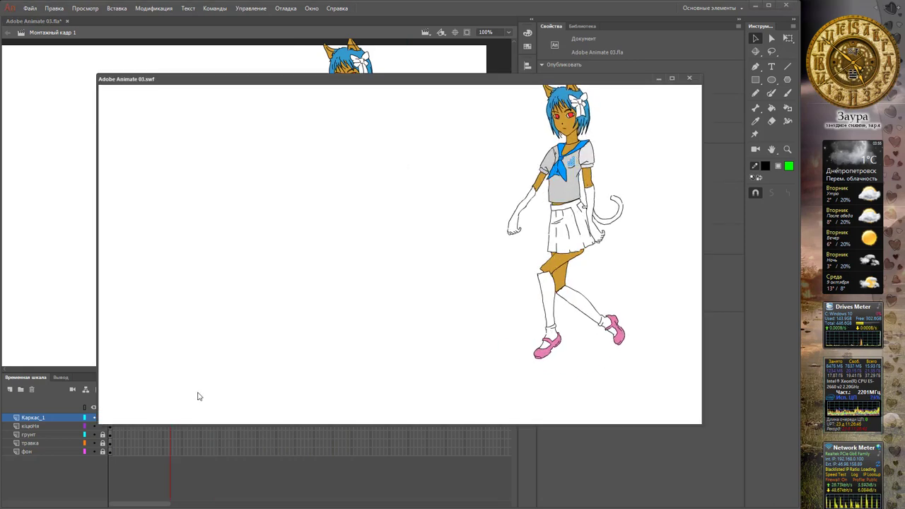
left_click(689, 78)
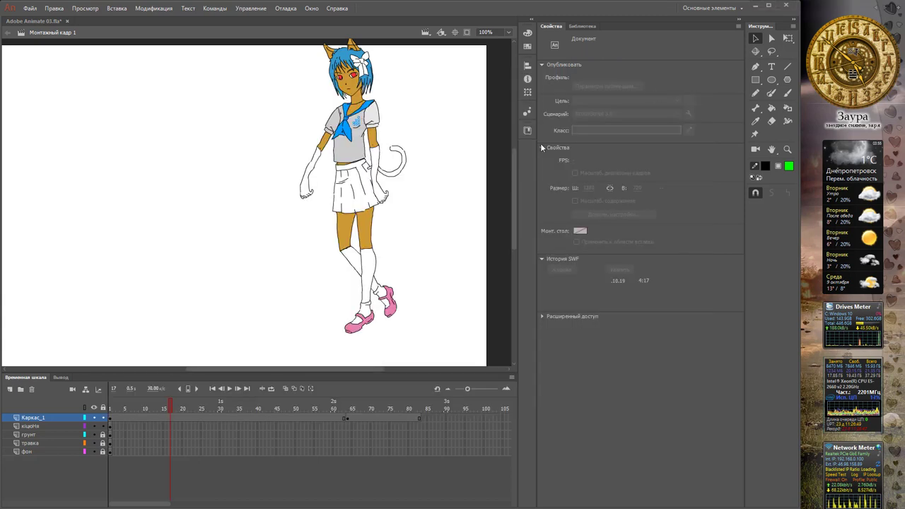
Animate the cat-girl moving to the stage's left side by frame 64 with a classic tween, and test the movie
left_click(347, 419)
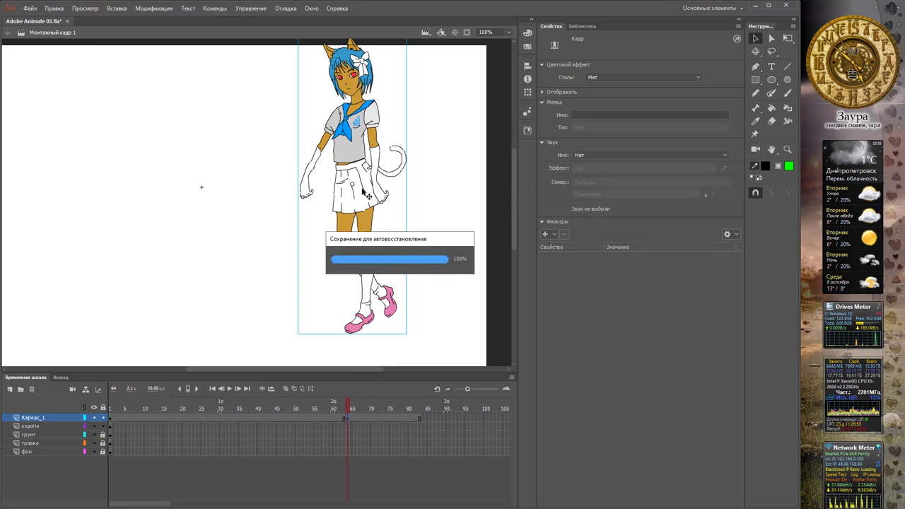
left_click_drag(340, 154, 77, 161)
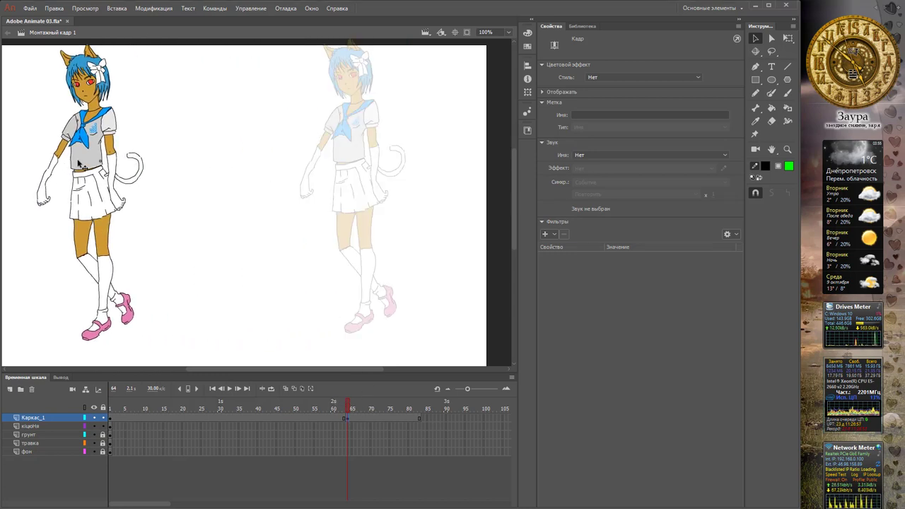
left_click(255, 418)
right_click(255, 416)
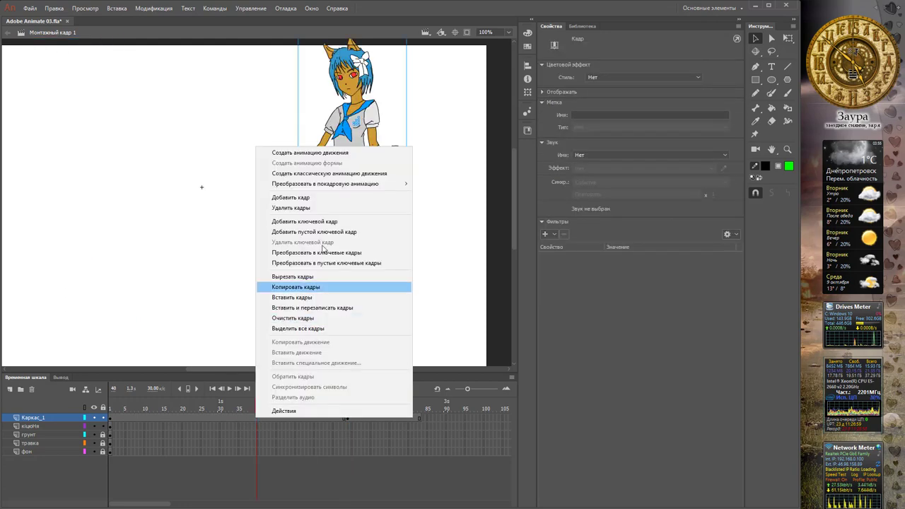
left_click(341, 174)
key("ctrl+Return")
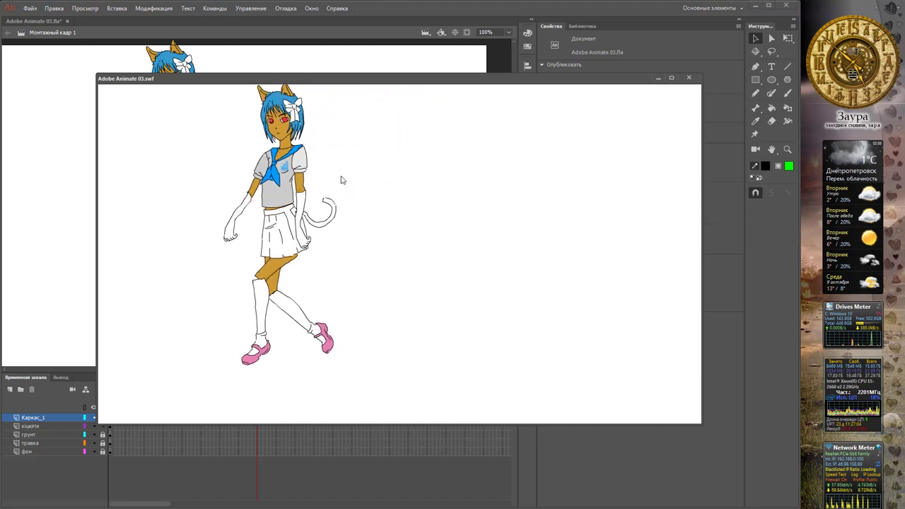
left_click(689, 78)
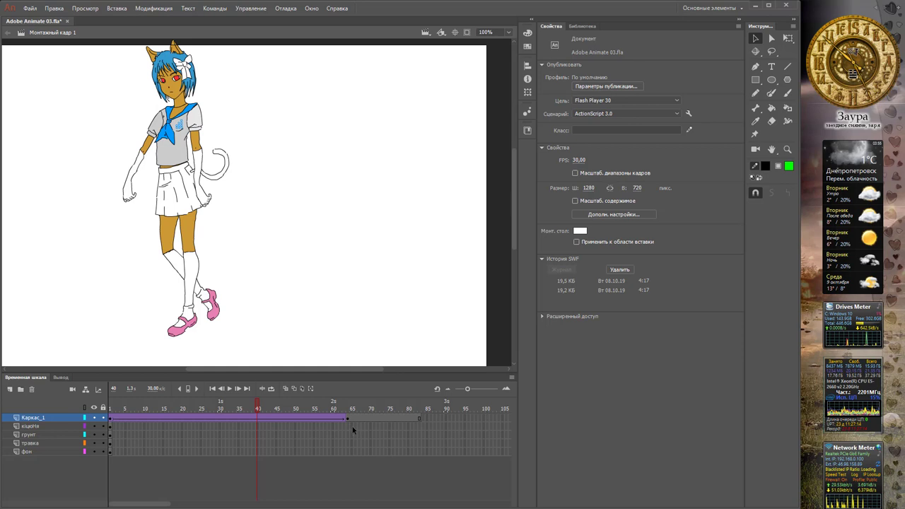
Insert keyframes at frame 64 on the four landscape layers below Каркас_1 and test the movie
left_click_drag(347, 426, 347, 456)
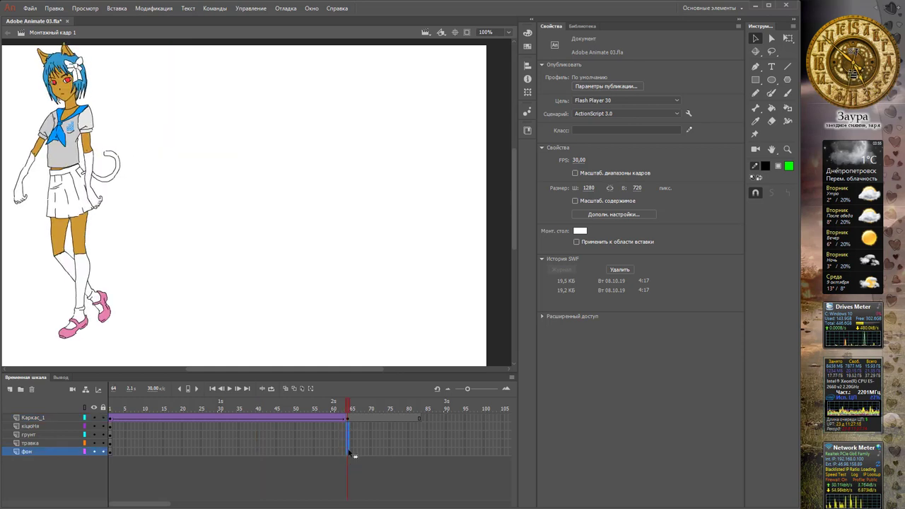
right_click(349, 452)
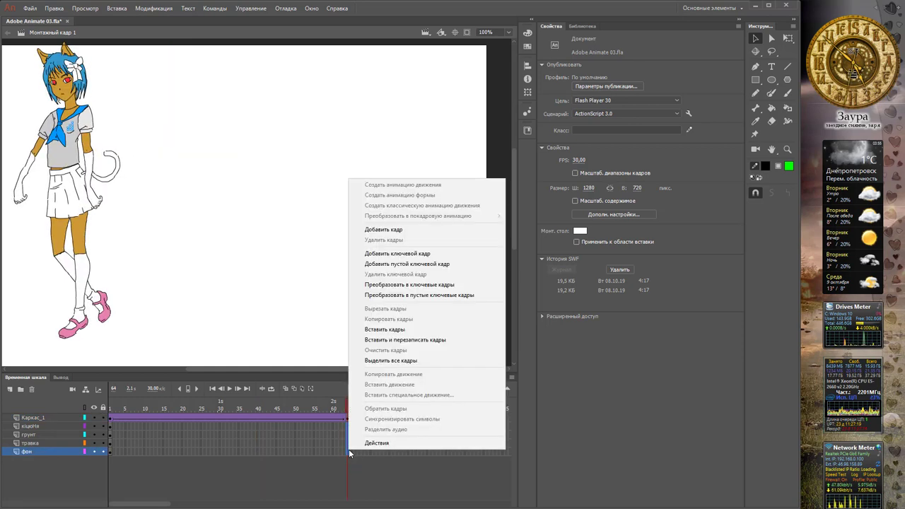
left_click(398, 253)
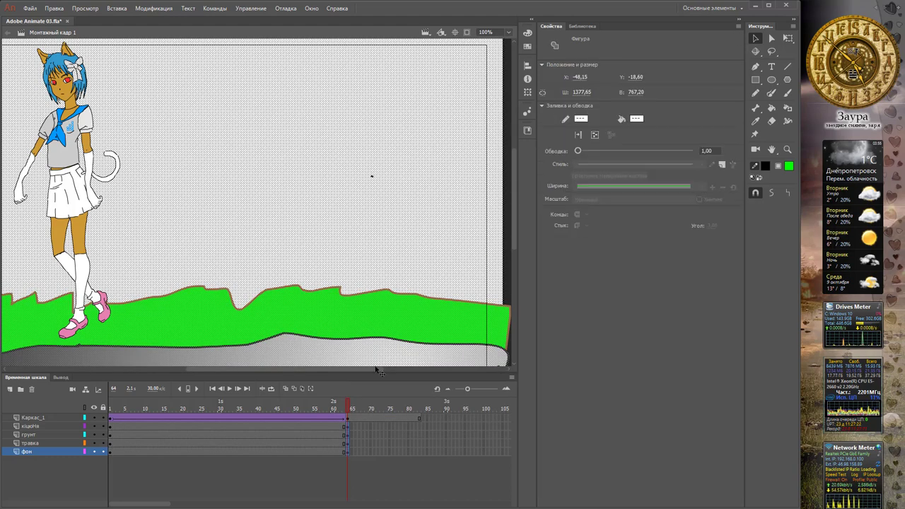
key("ctrl+Return")
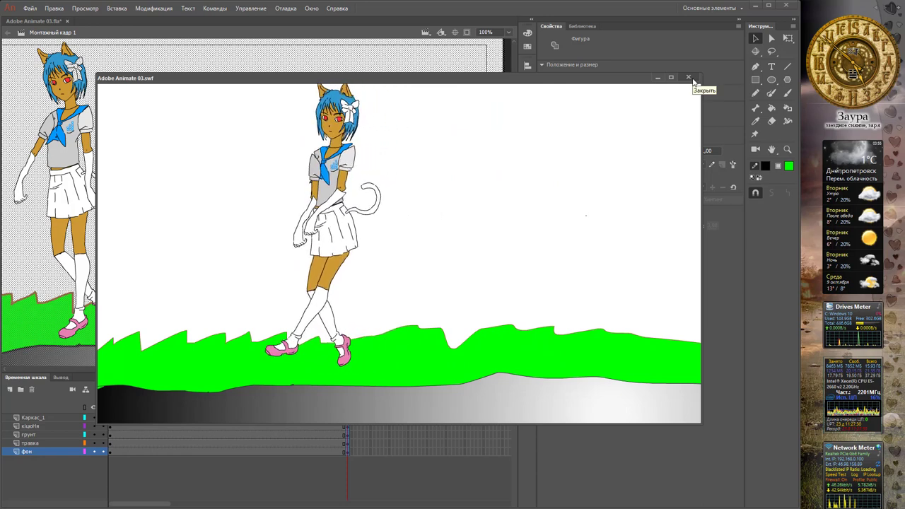
left_click(688, 77)
Move the frame 64 keyframes of all five layers to frame 81 and test the movie
left_click(303, 305)
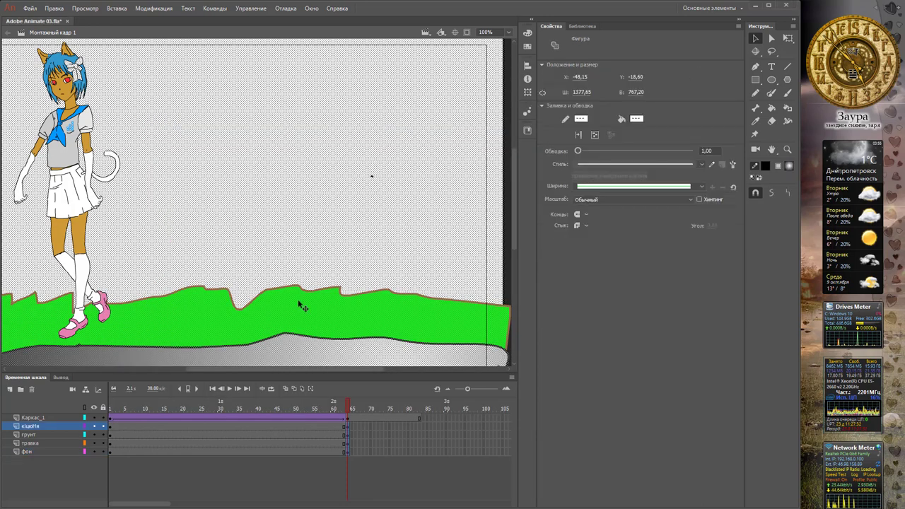
left_click(390, 434)
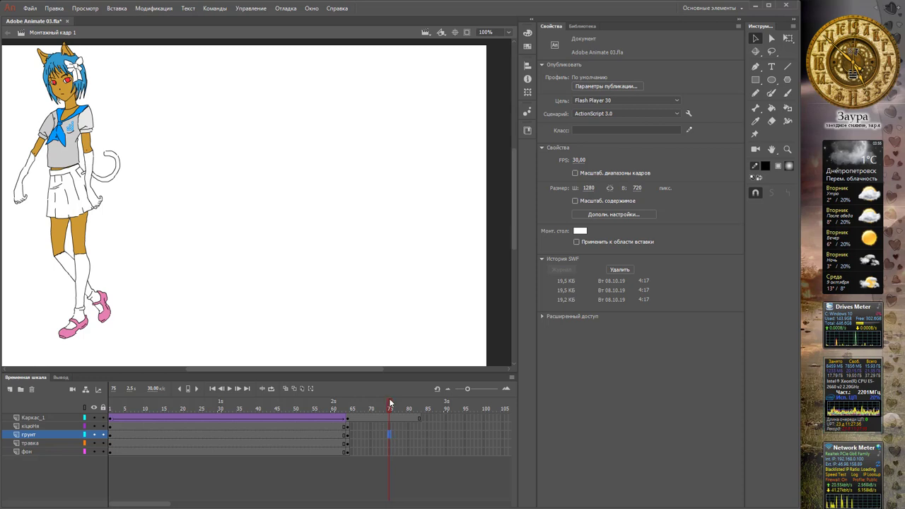
left_click(347, 434)
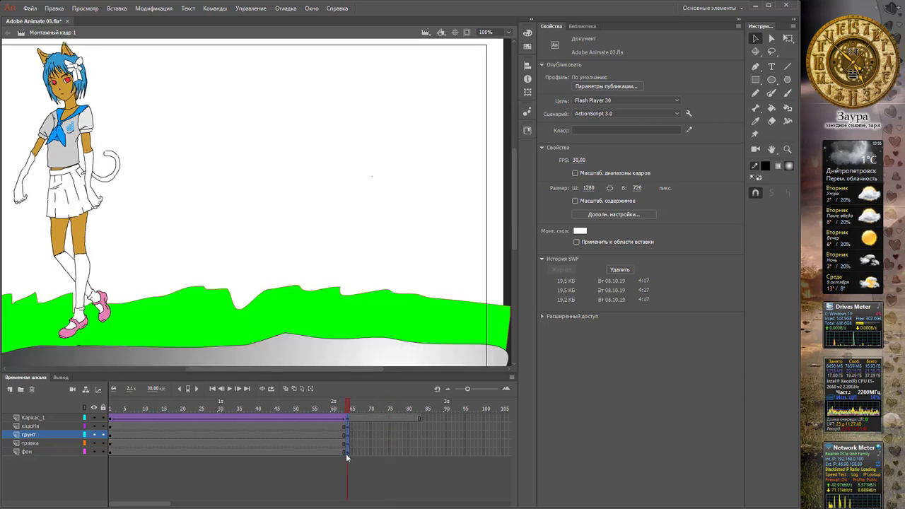
left_click(346, 453)
left_click_drag(346, 447, 423, 455)
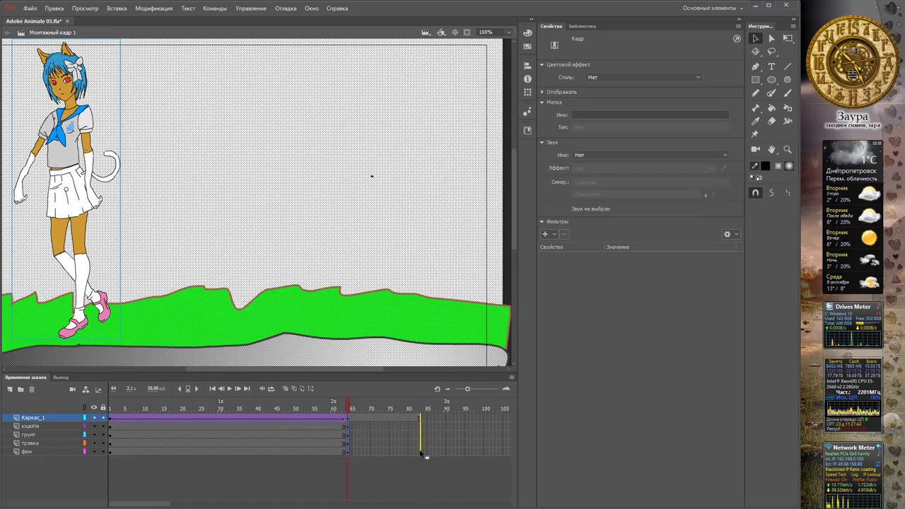
left_click_drag(352, 455, 411, 460)
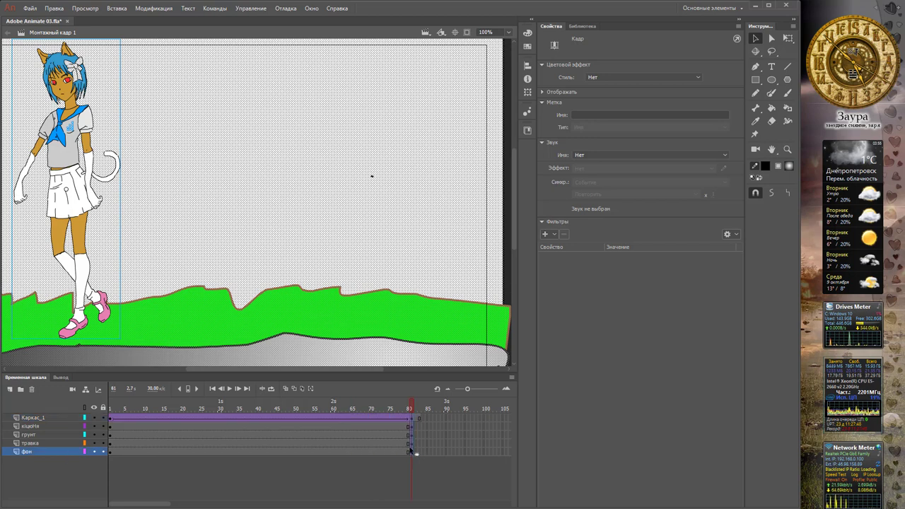
key("ctrl+Return")
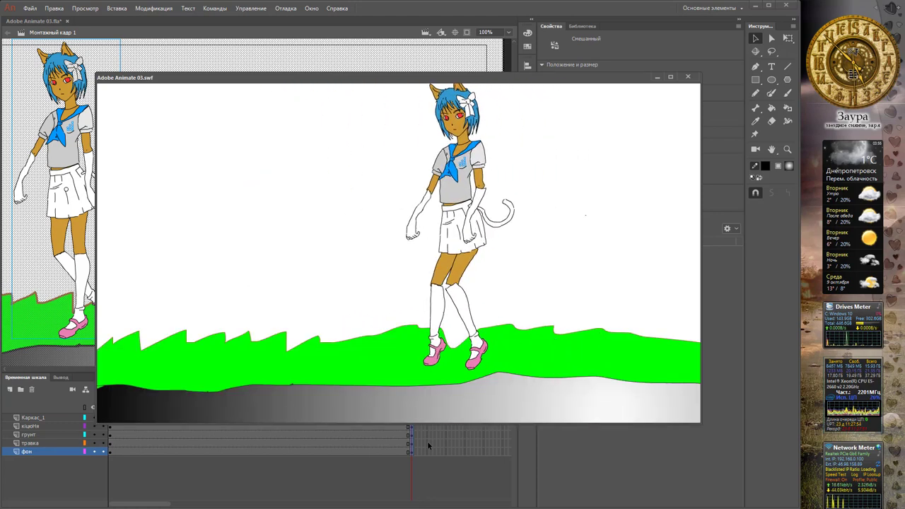
left_click(688, 77)
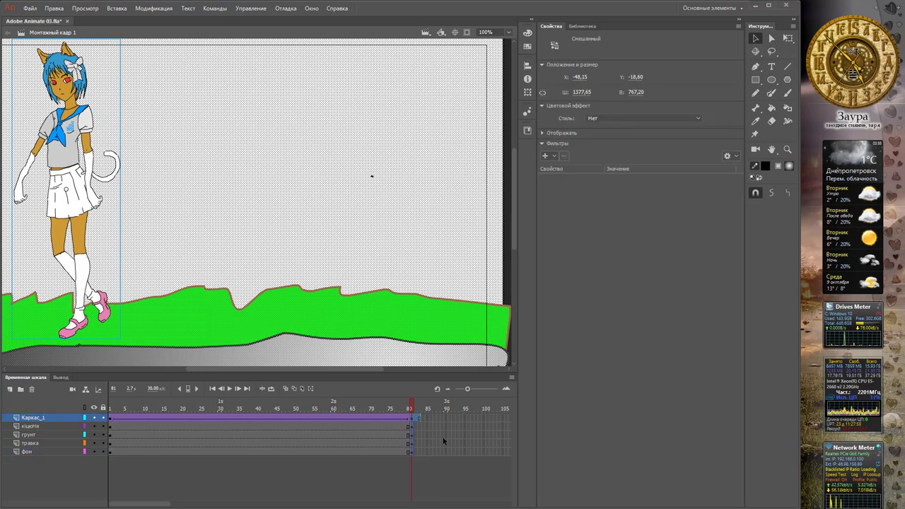
Remove the leftover frames after the frame 81 keyframe on the Каркас_1 layer
left_click(442, 436)
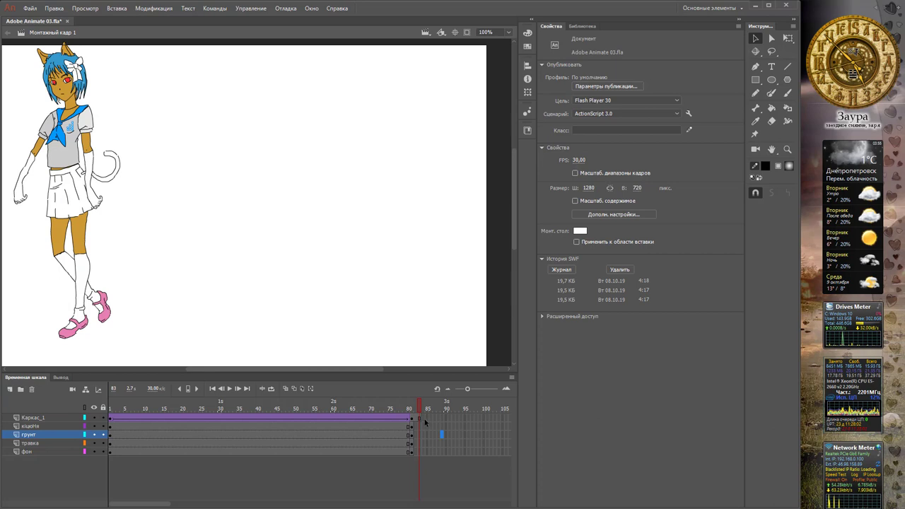
left_click(419, 419)
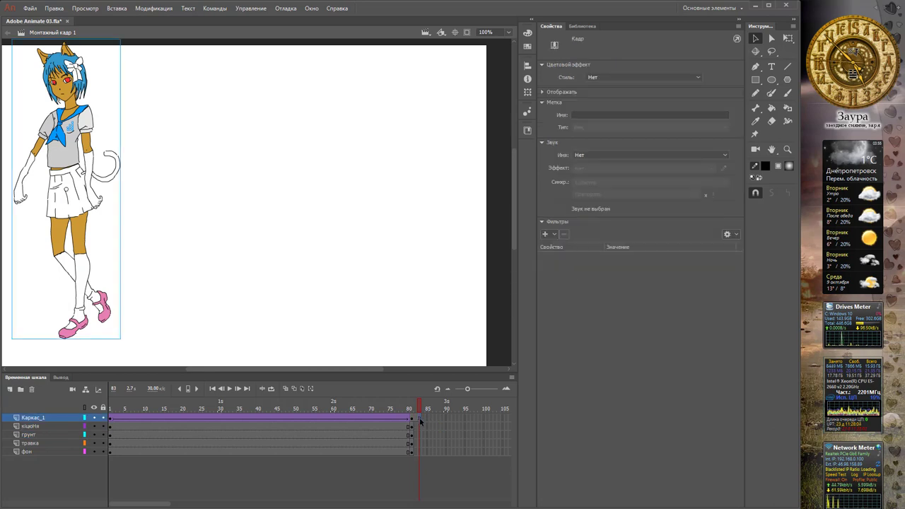
right_click(420, 419)
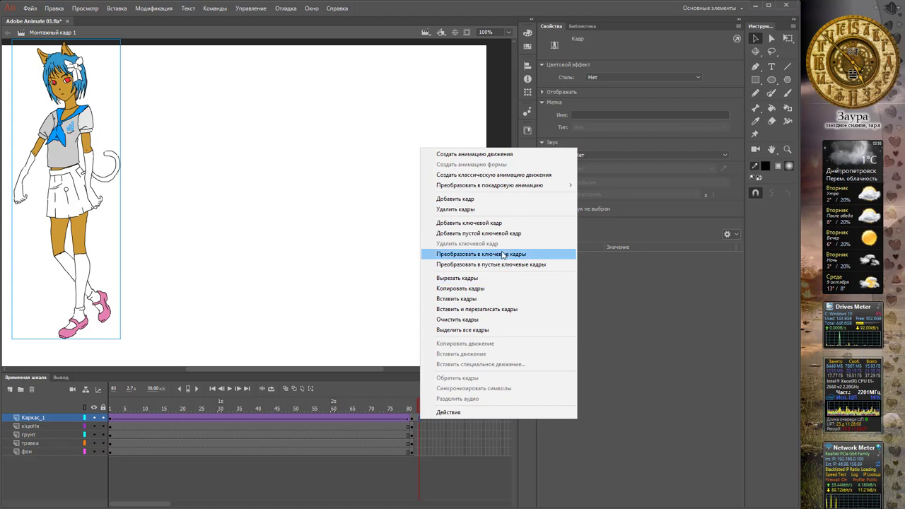
left_click(498, 210)
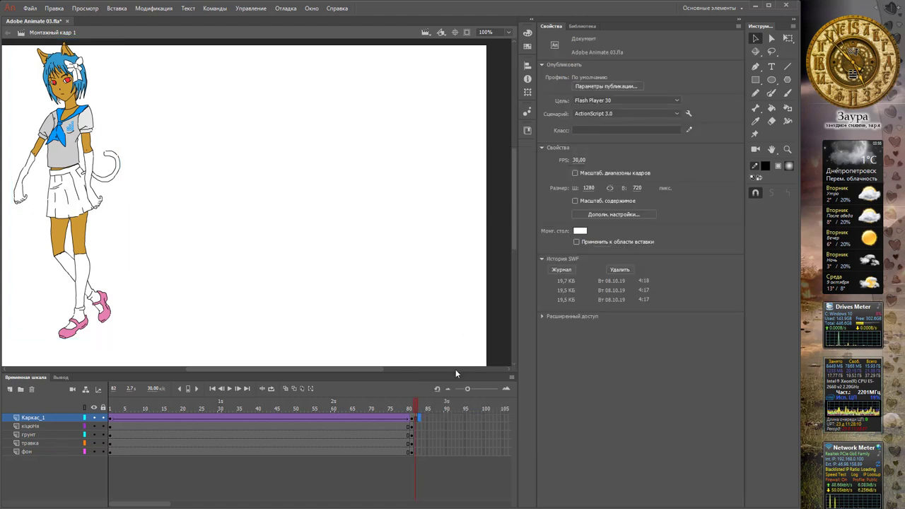
right_click(416, 419)
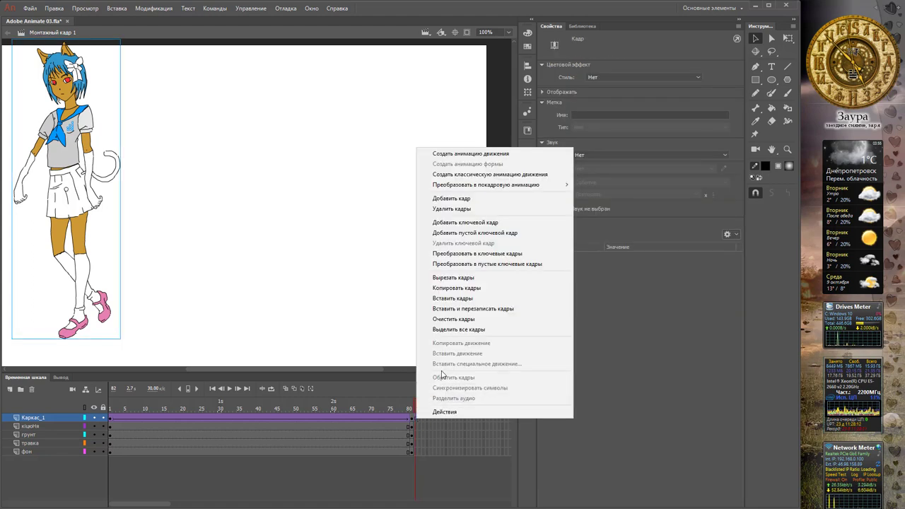
left_click(471, 319)
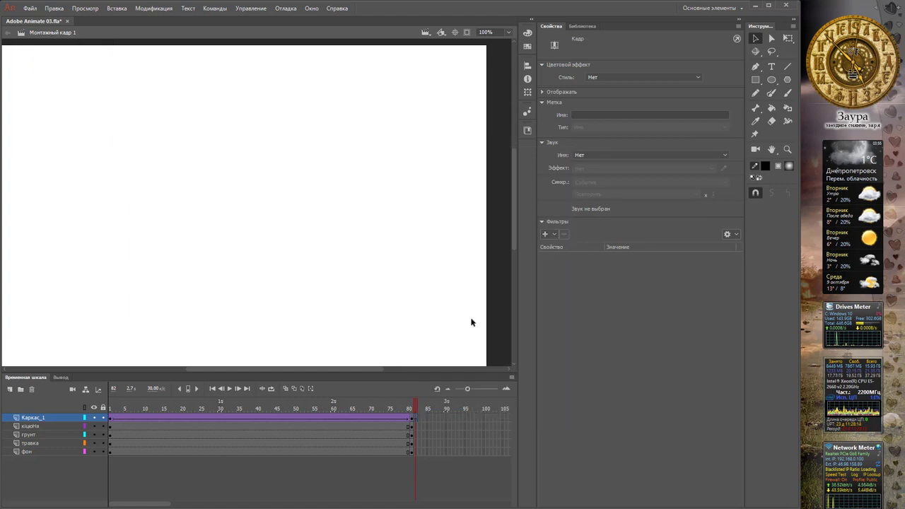
left_click(412, 408)
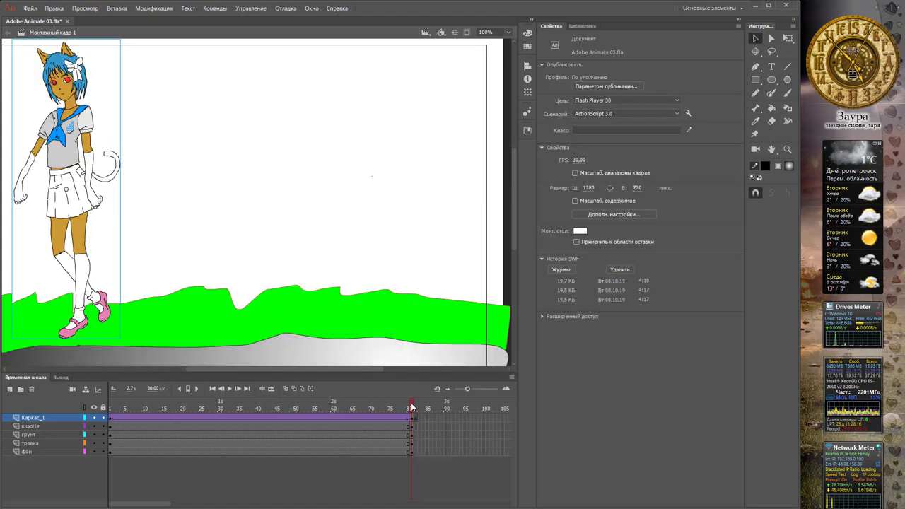
right_click(416, 419)
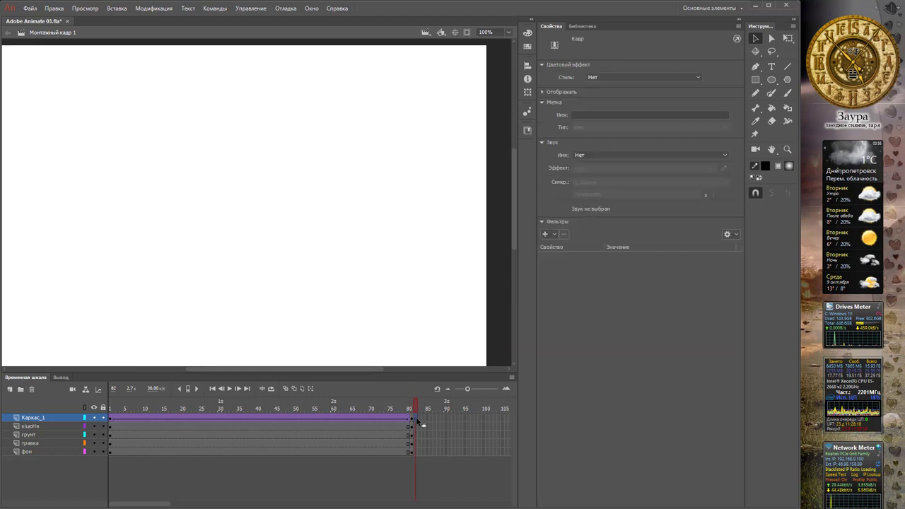
left_click(447, 209)
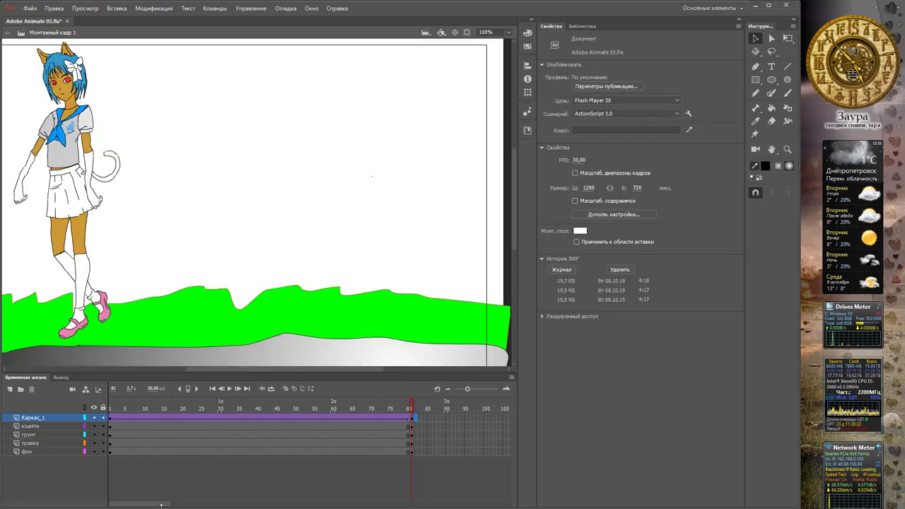
Insert keyframes at frame 128 on all five layers and test the movie
left_click_drag(160, 506, 193, 505)
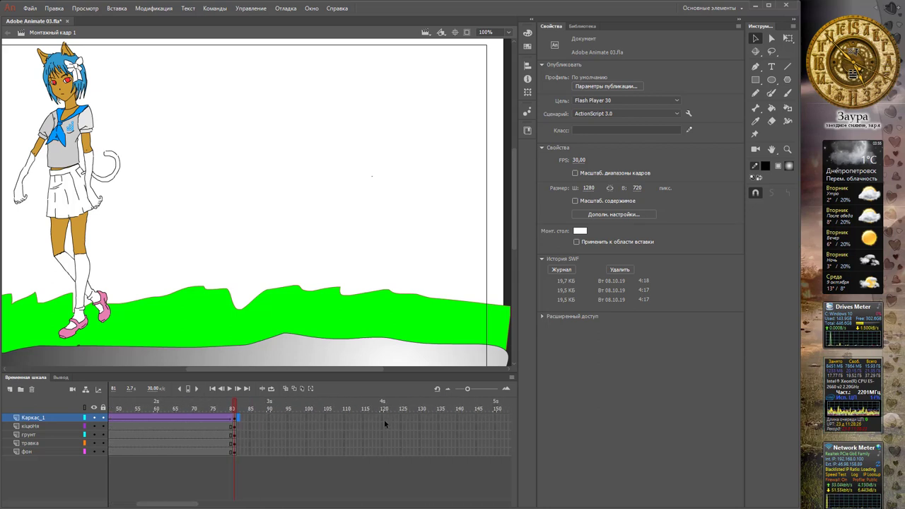
left_click_drag(412, 416, 414, 456)
right_click(412, 454)
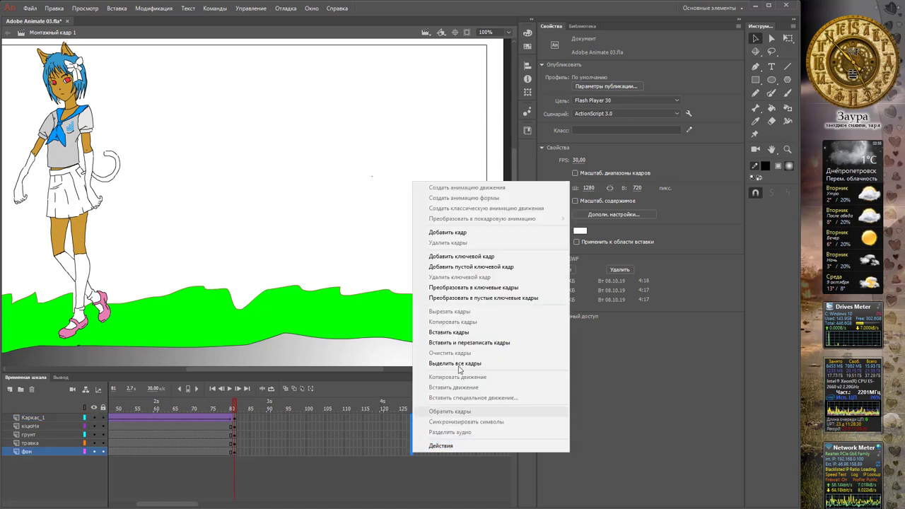
left_click(459, 256)
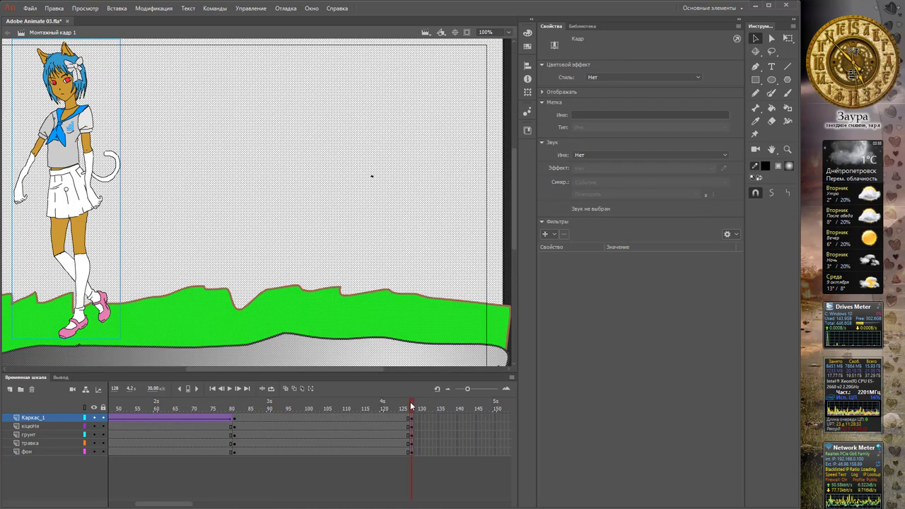
left_click_drag(397, 409, 292, 408)
key("ctrl+Return")
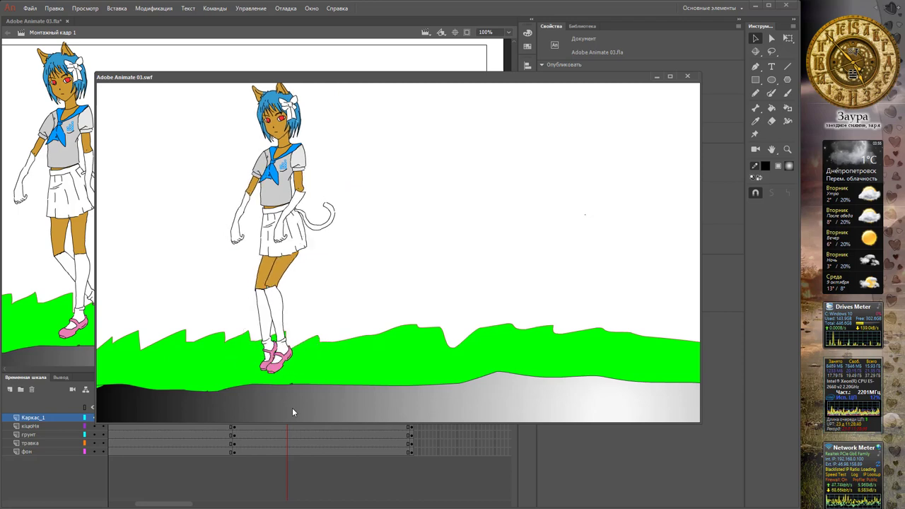
left_click(687, 76)
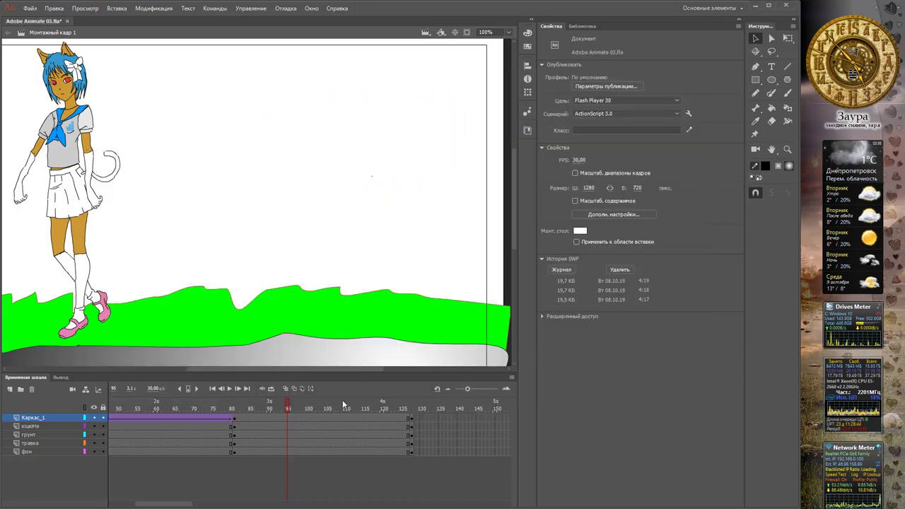
Insert a keyframe at frame 113 on Каркас_1 and move the cat-girl to the stage's left edge, at about X -289
left_click(311, 421)
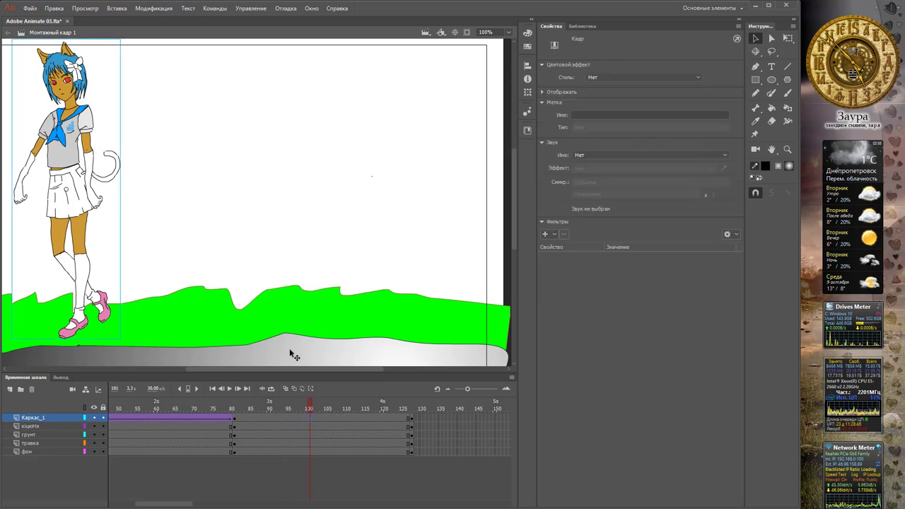
left_click_drag(229, 194, 438, 191)
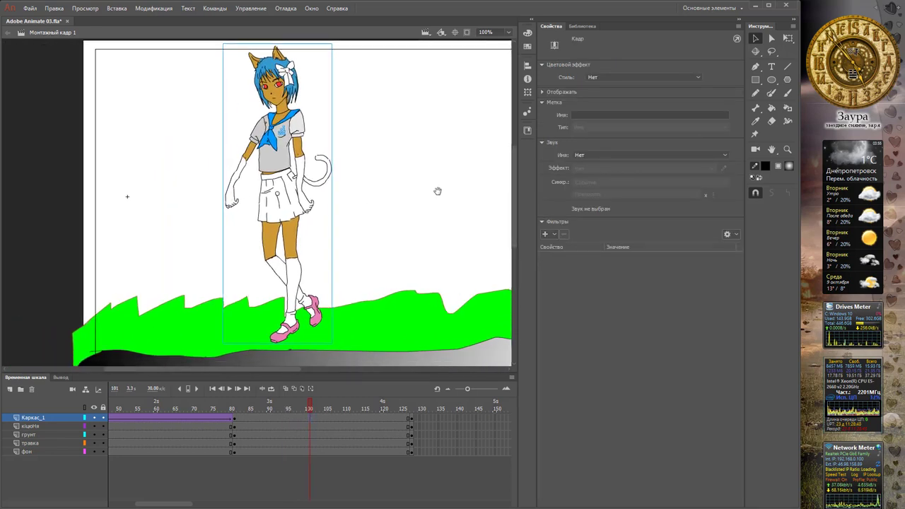
left_click(362, 419)
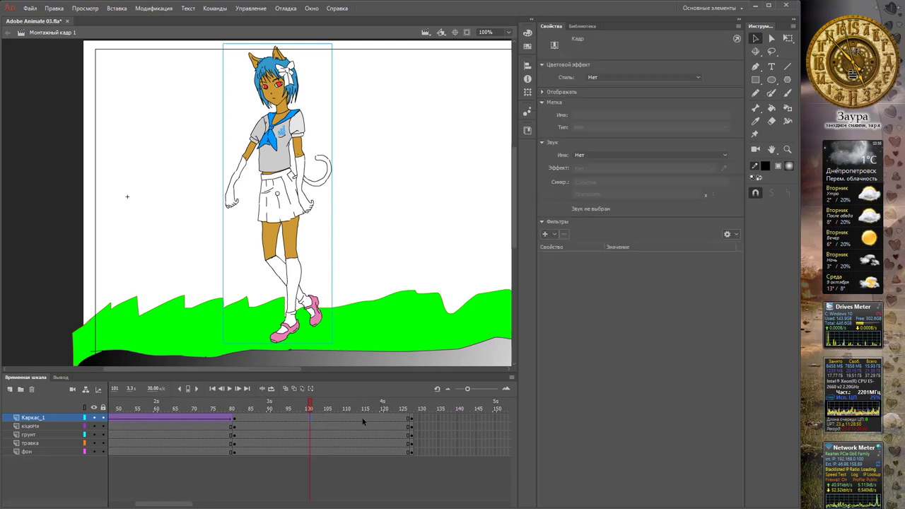
left_click(355, 418)
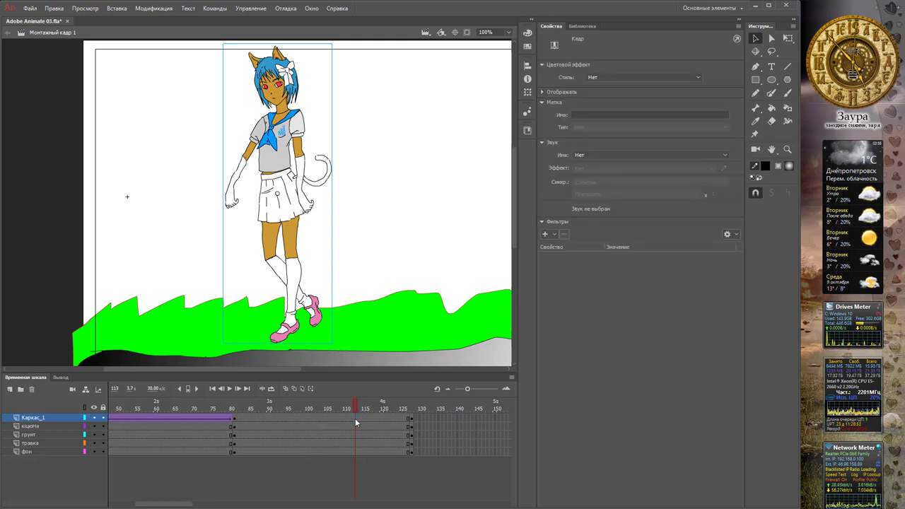
key("F6")
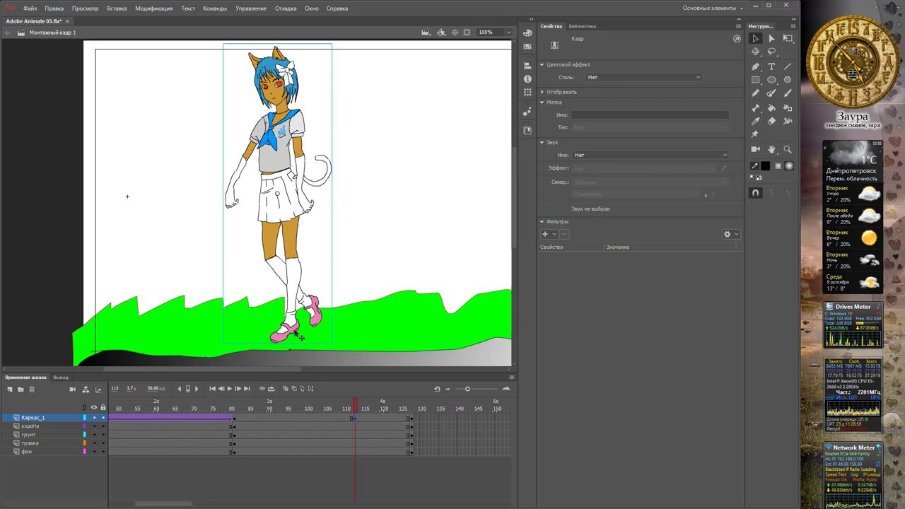
left_click_drag(268, 162, 97, 161)
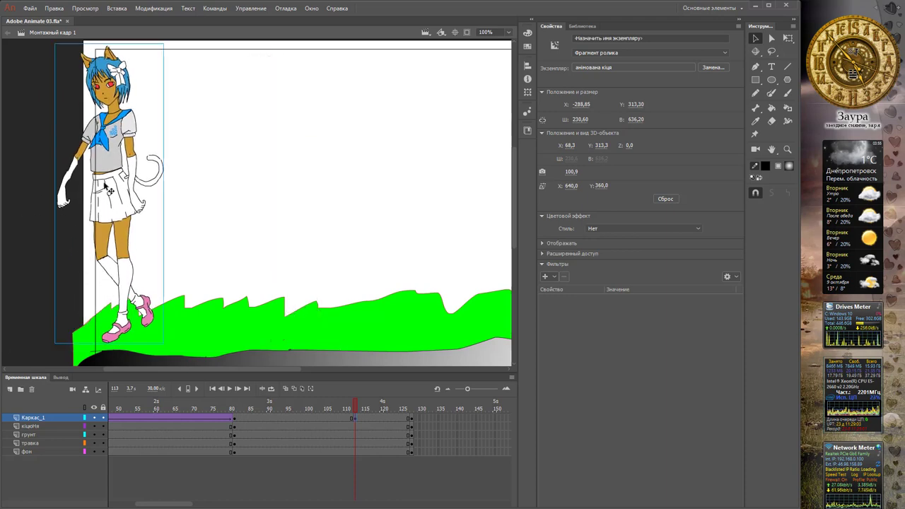
Create a classic tween on Каркас_1 between frames 81 and 113, and test the movie
left_click(317, 416)
right_click(317, 416)
left_click(382, 172)
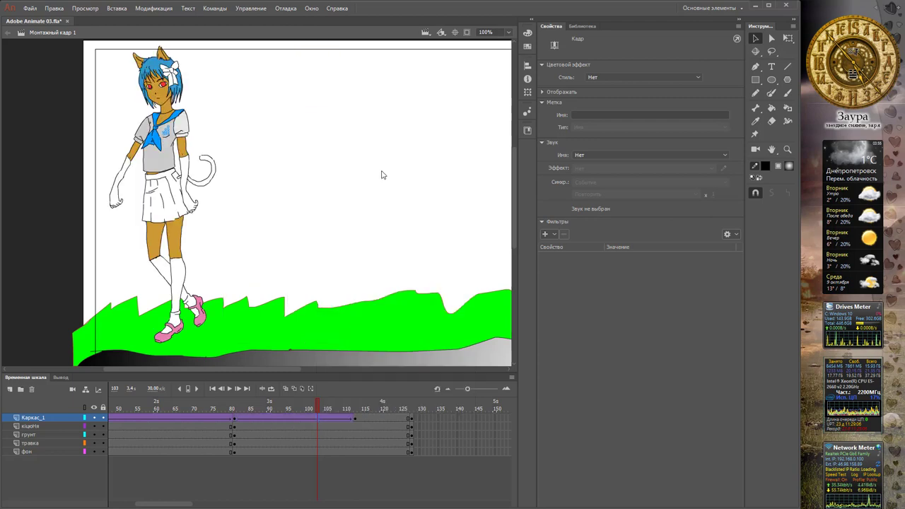
key("ctrl+Return")
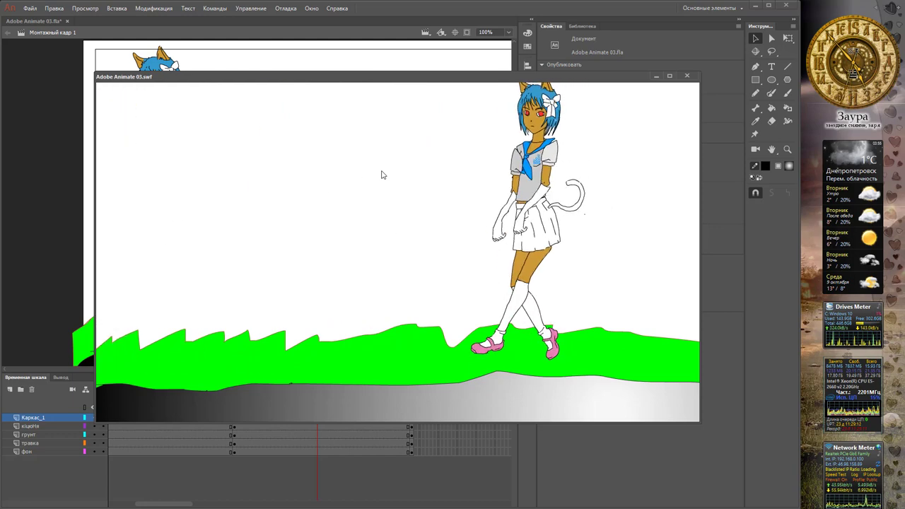
left_click(689, 76)
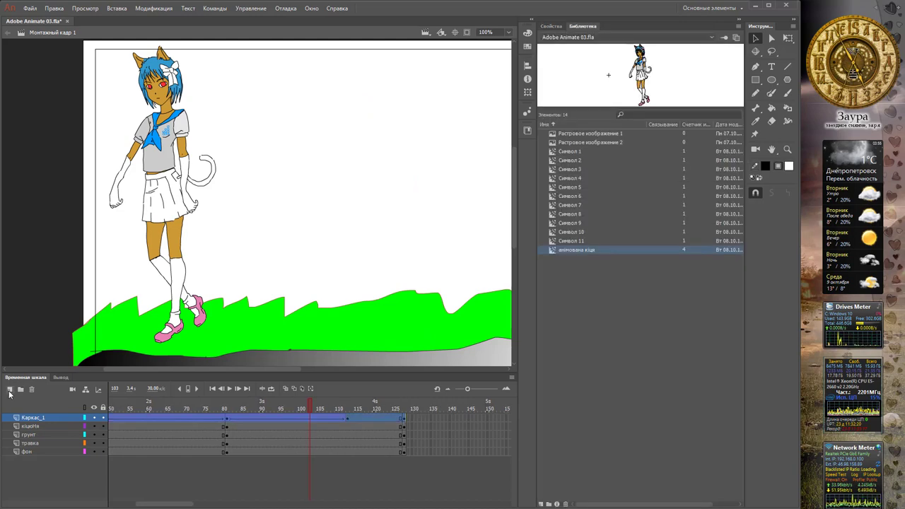
Add a new layer above Каркас_1
left_click(10, 389)
left_click(355, 160)
scroll(356, 161, "down", 2)
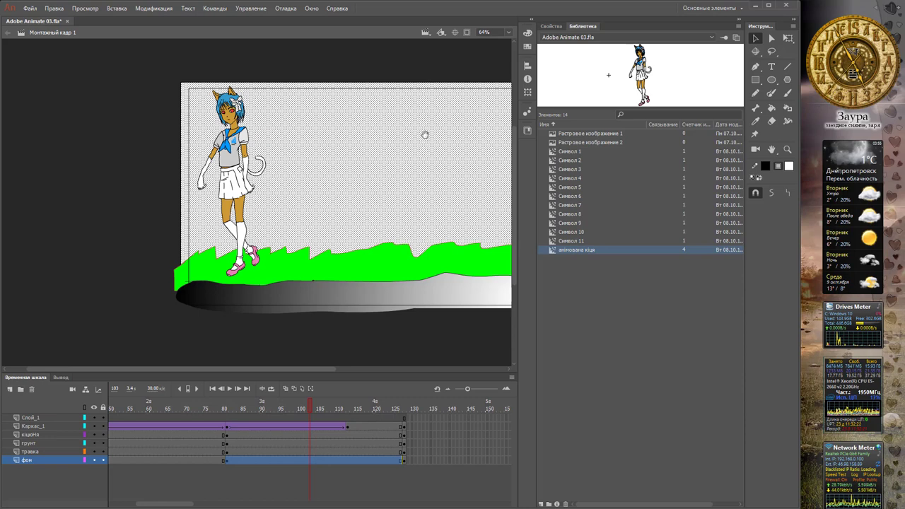
Add static text on layer Слой_1 beside the cat-girl reading "Роботу виконав ст.гр. 132", with the student's full name on the second line
left_click_drag(426, 135, 317, 143)
left_click(493, 142)
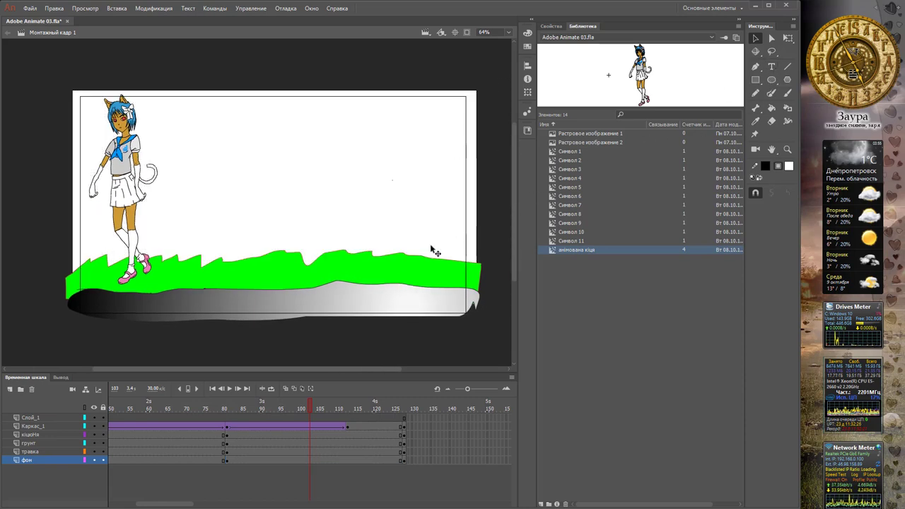
left_click(43, 418)
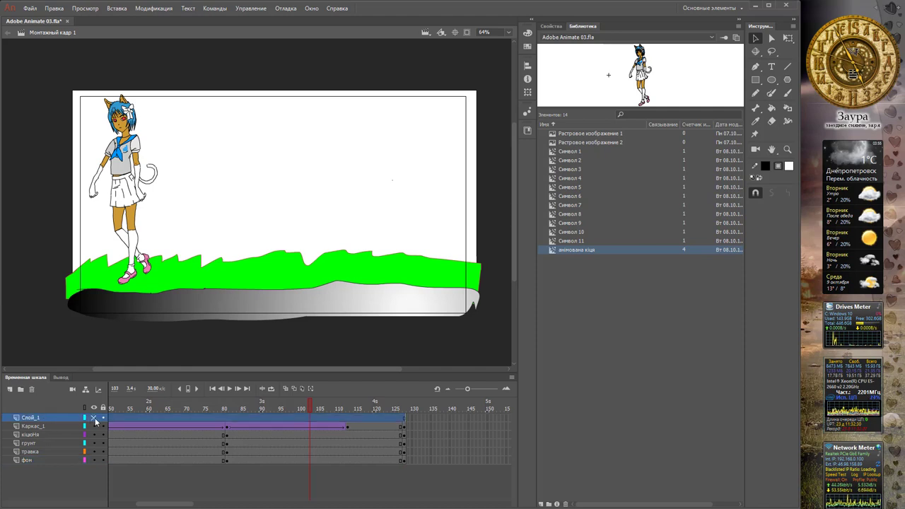
left_click(771, 66)
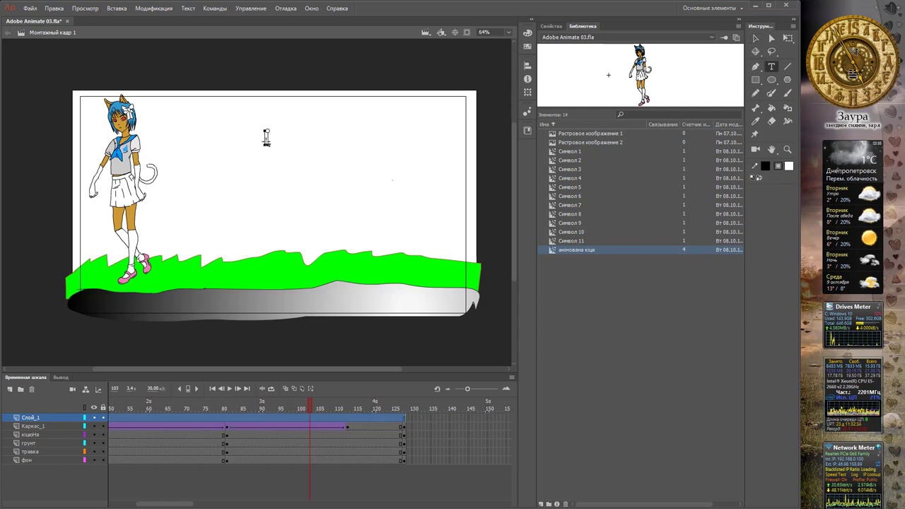
type("Hi!")
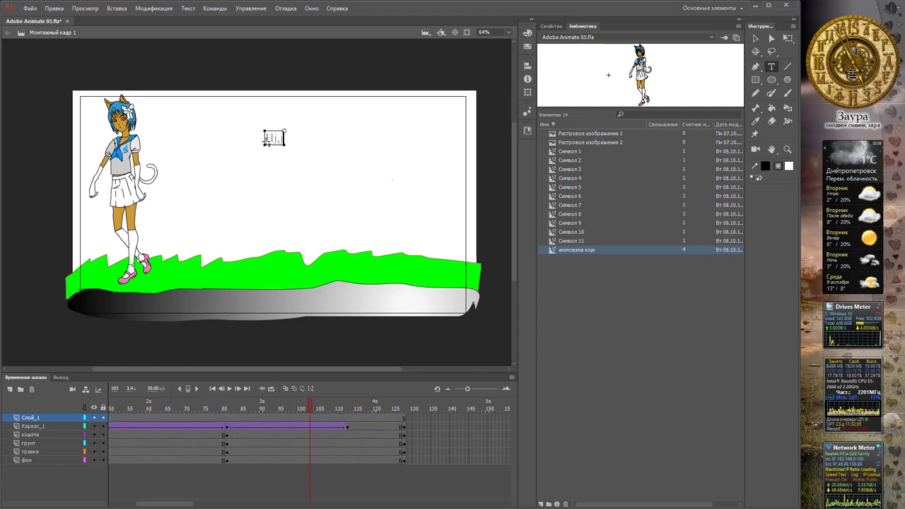
type("Робот")
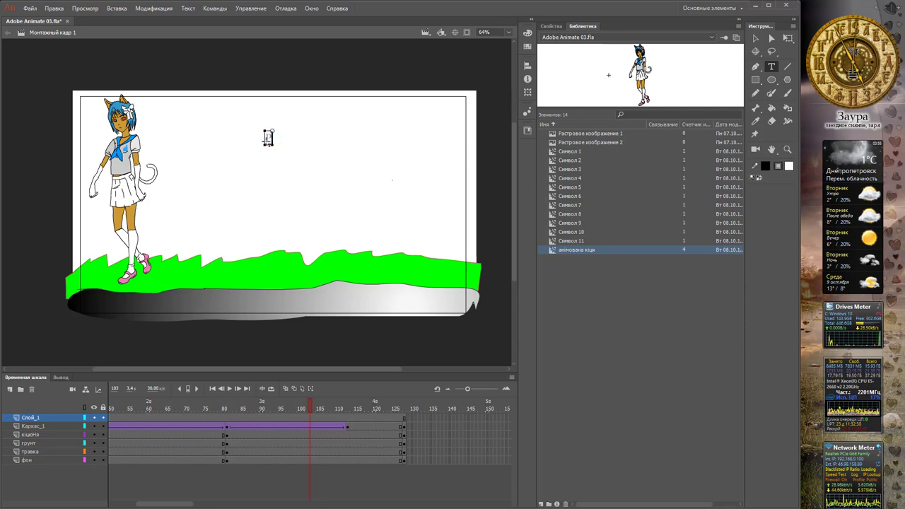
type("у")
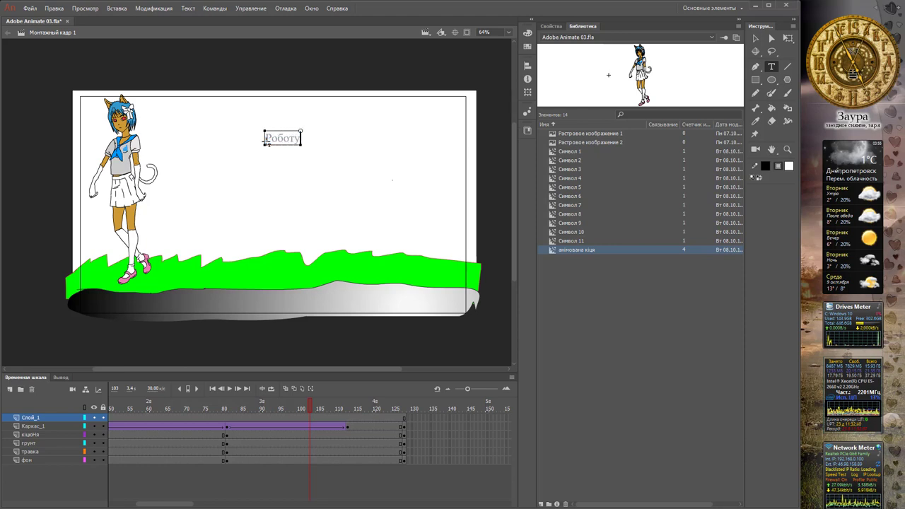
type(" виконав ст")
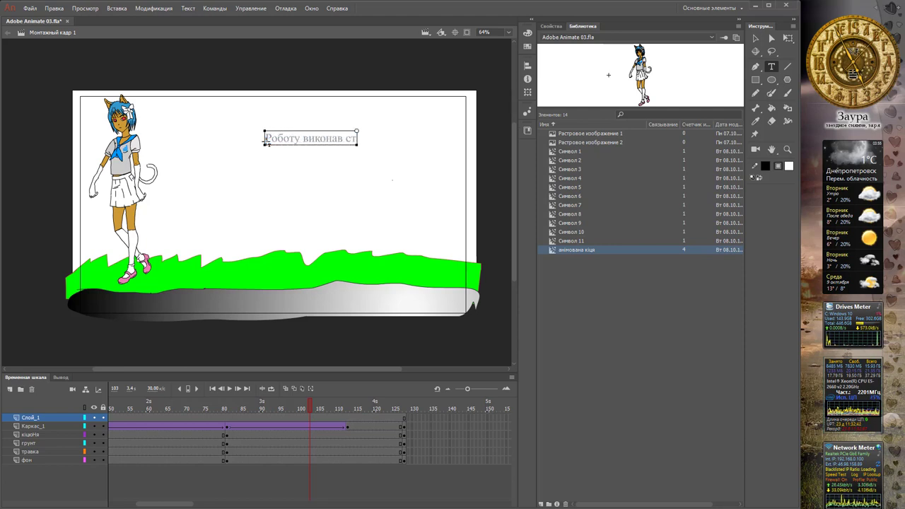
type(".гр")
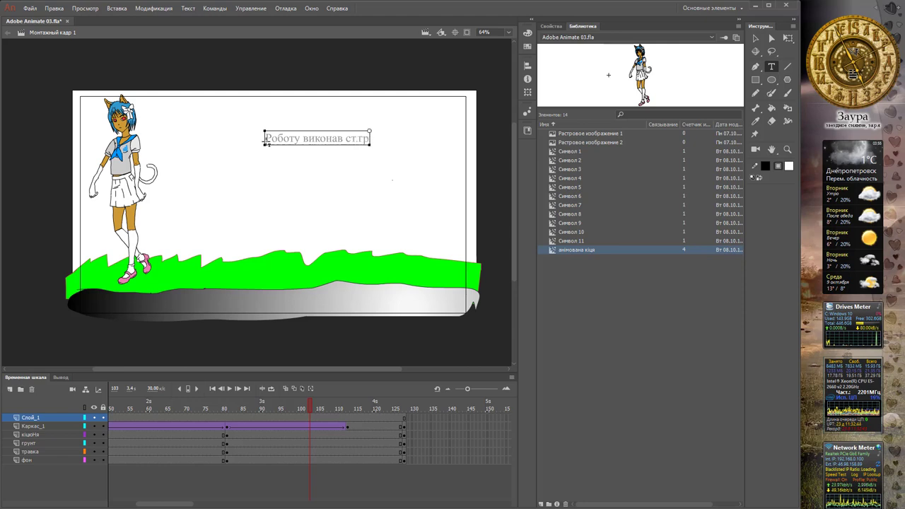
type(". 13")
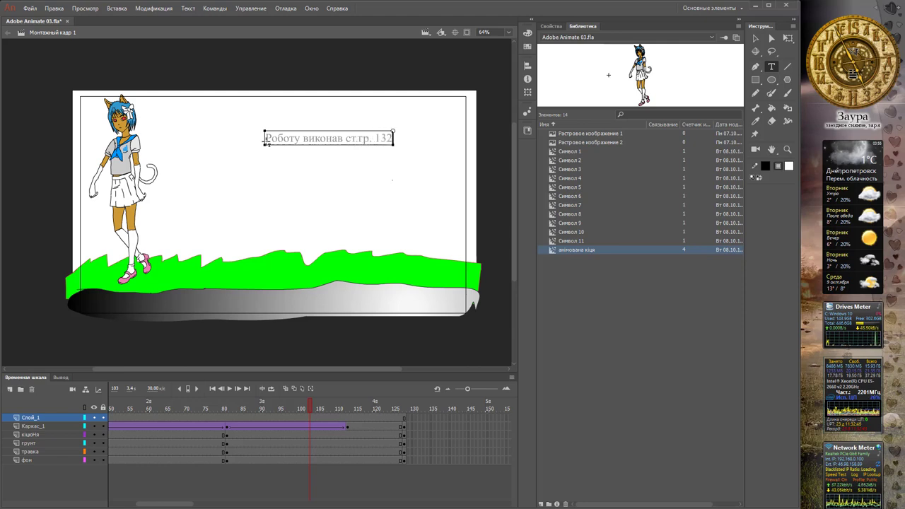
type("2")
key("Return")
type("Іванов Іван")
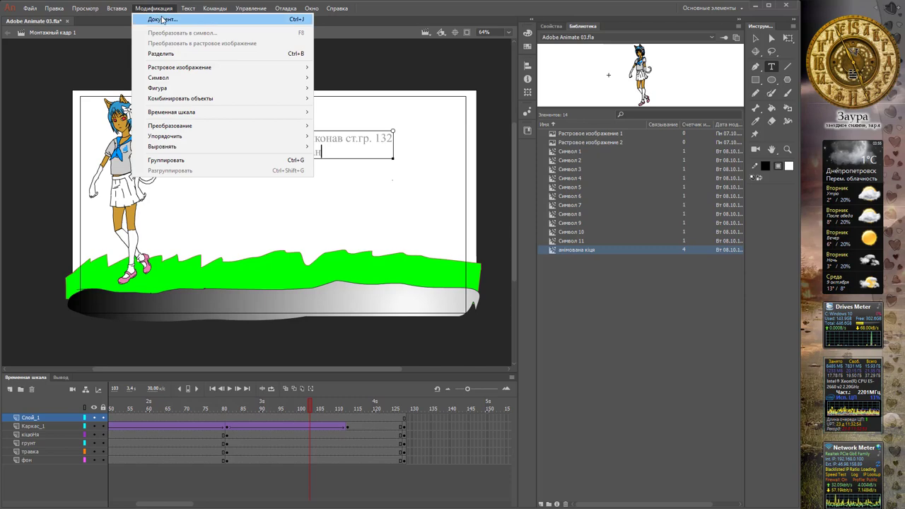
left_click(408, 8)
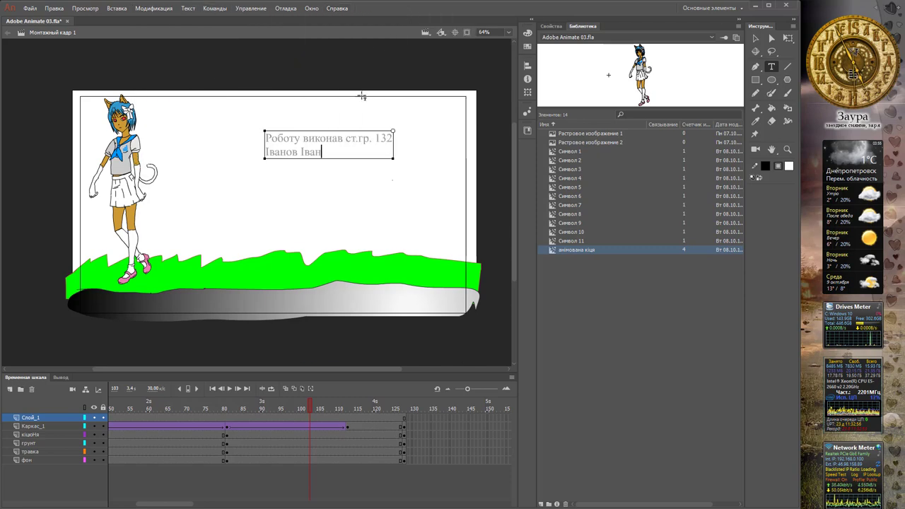
left_click(756, 37)
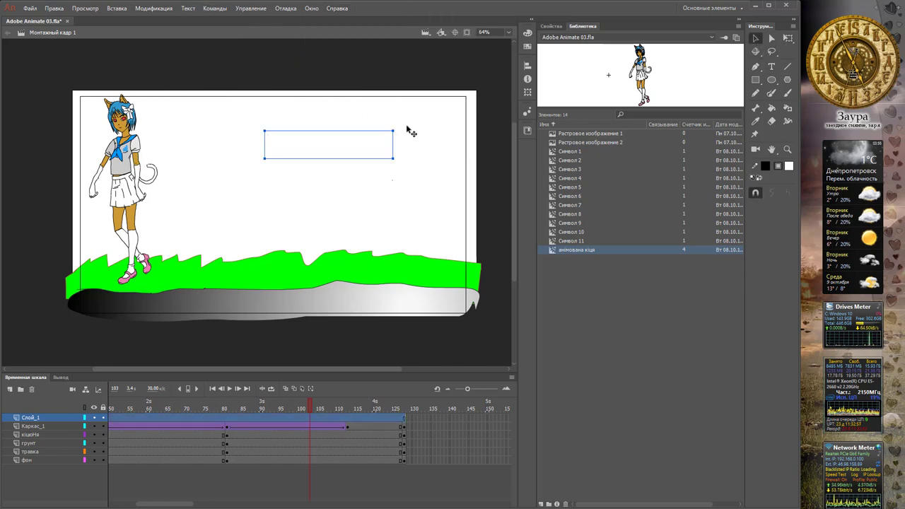
Recolor the whole caption text dark blue and shift it slightly right to X 624,98
double_click(354, 145)
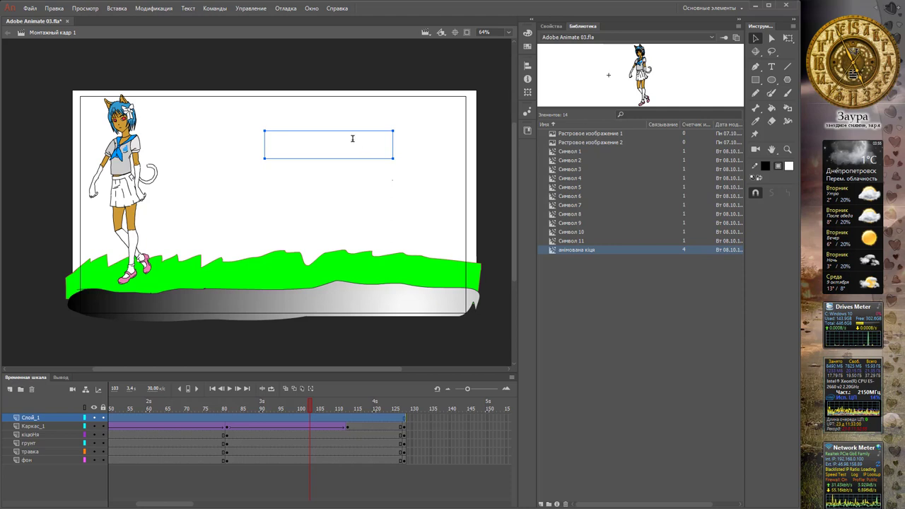
key("ctrl+a")
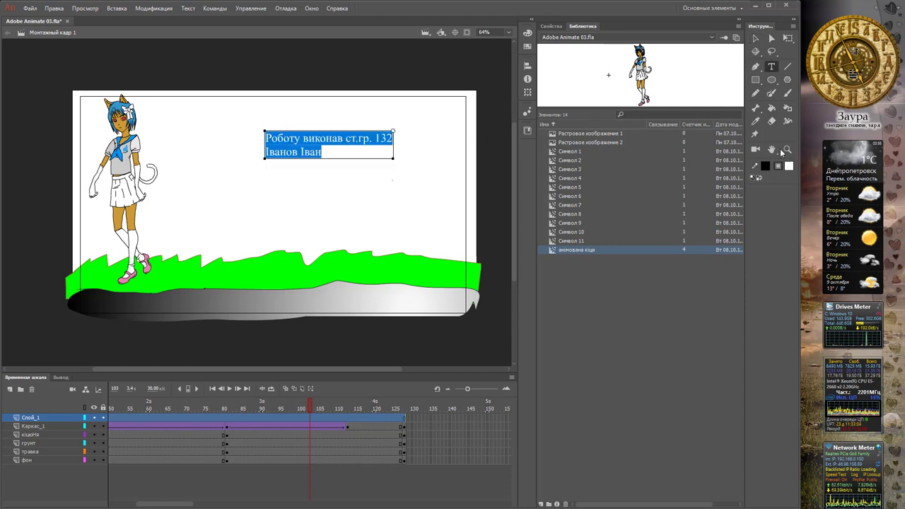
left_click(552, 26)
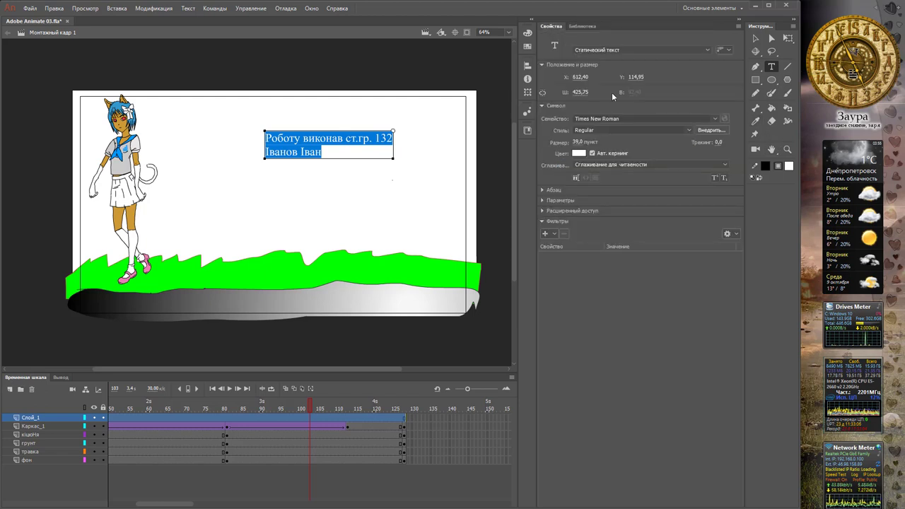
left_click(580, 153)
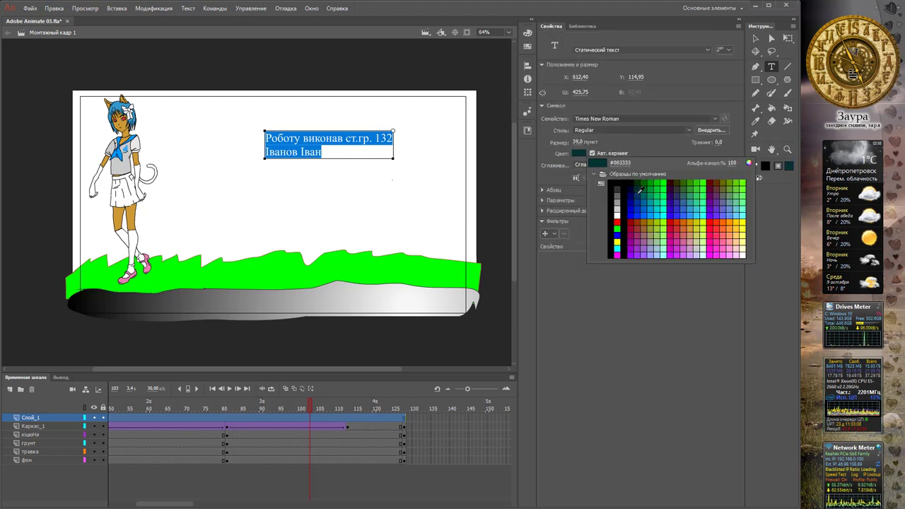
left_click(636, 196)
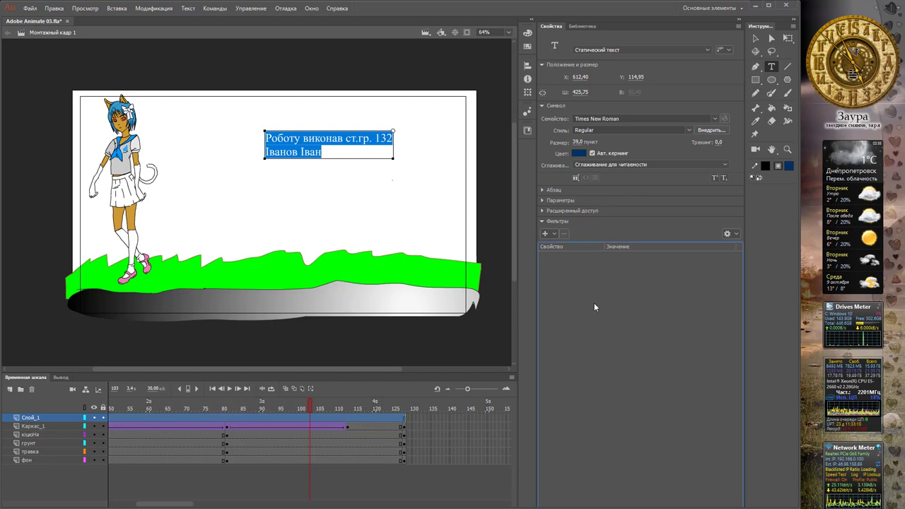
left_click(756, 38)
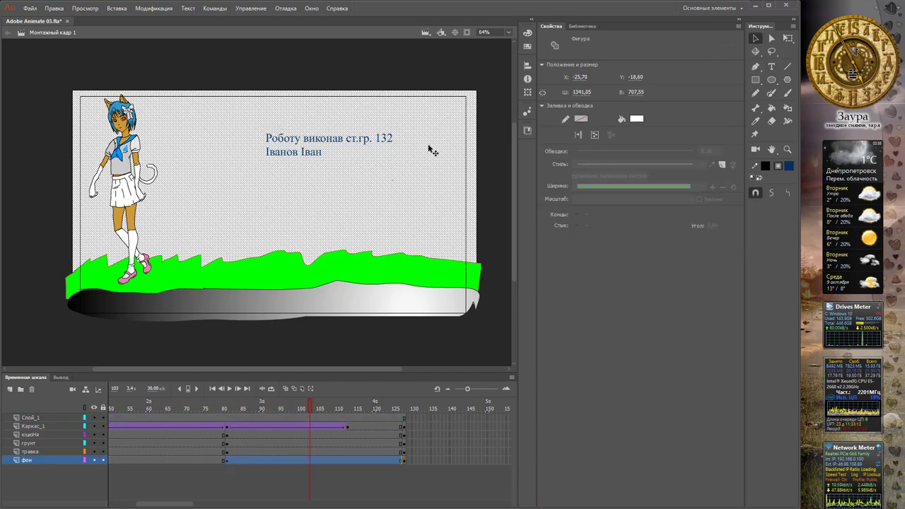
left_click_drag(343, 146, 348, 147)
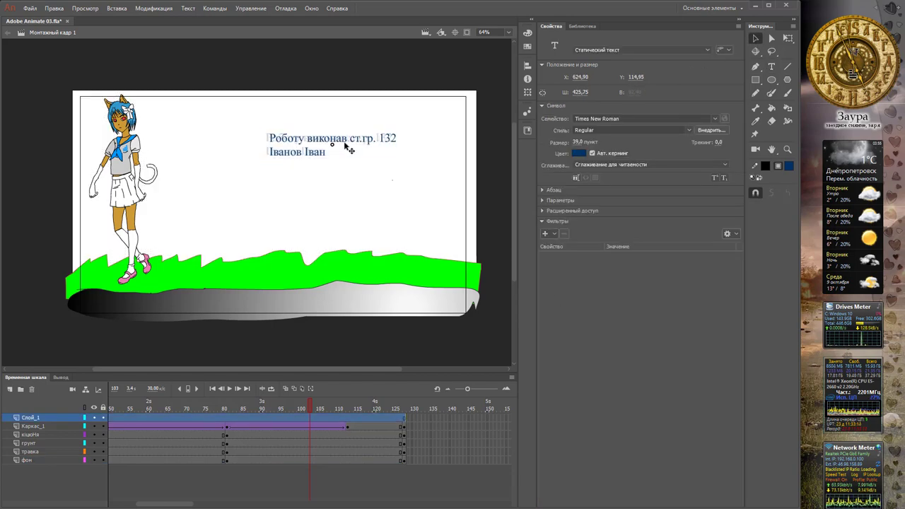
Open Adobe Animate 02.fla to check its library symbols, and also open Adobe Animate 02 gotovoe.fla
left_click(31, 8)
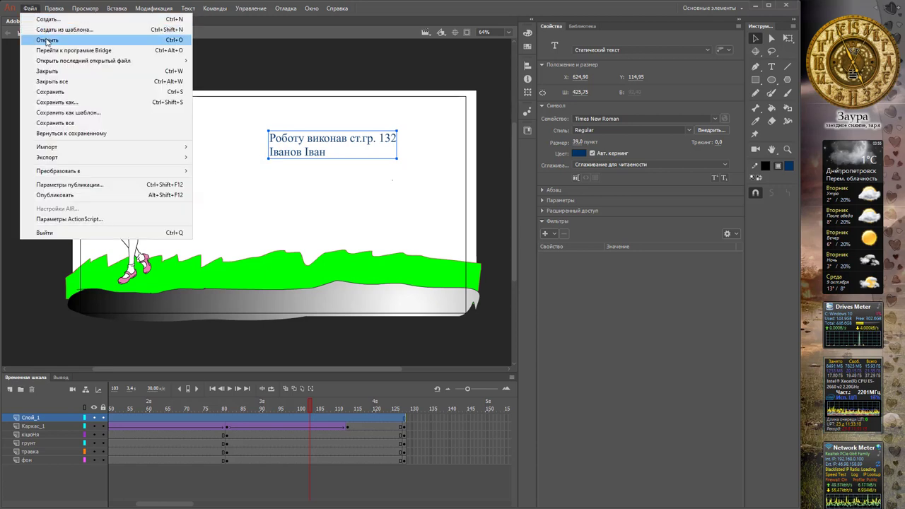
left_click(53, 32)
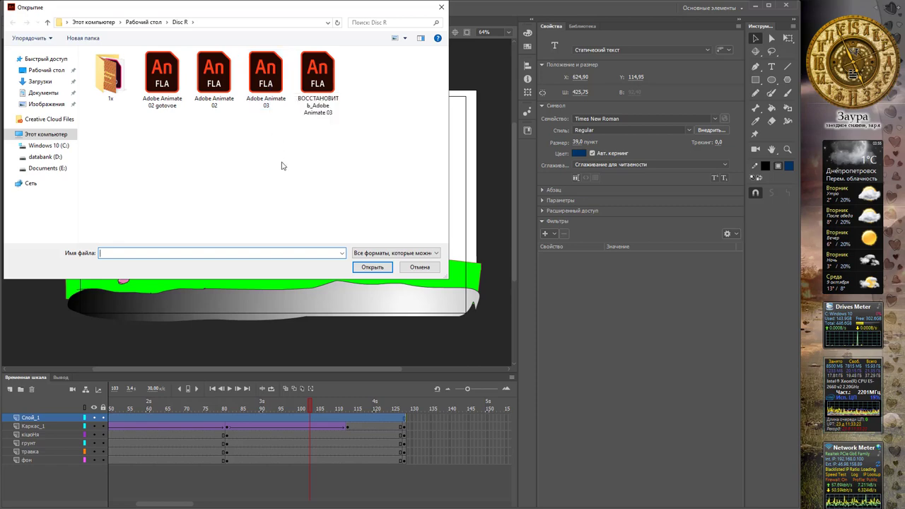
double_click(224, 79)
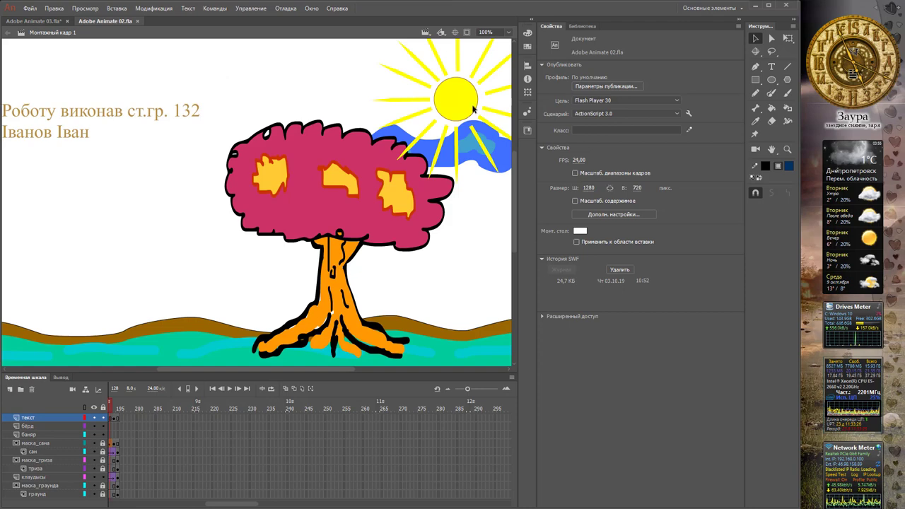
left_click(585, 26)
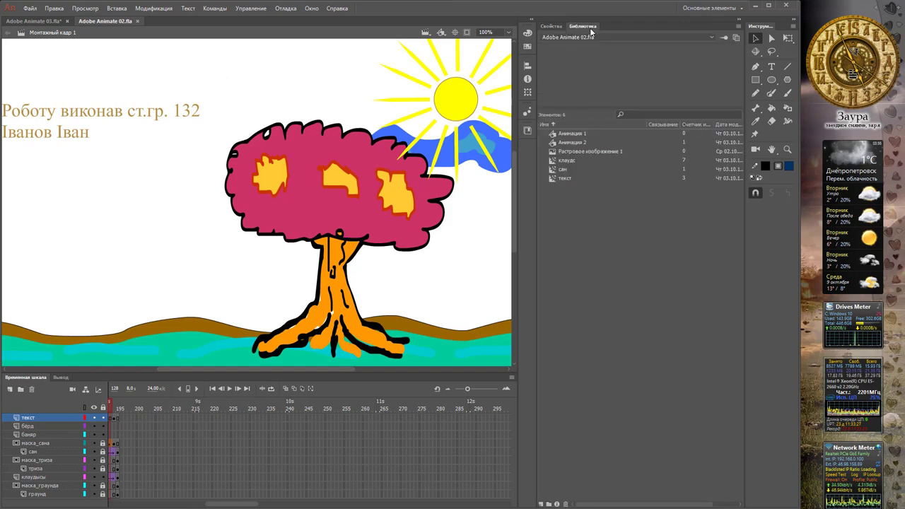
left_click(571, 161)
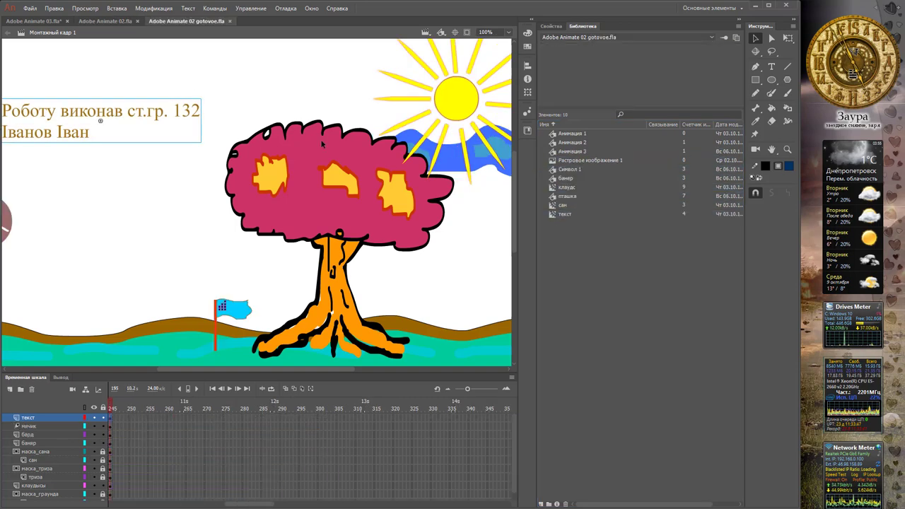
Copy the пташка symbol from the Adobe Animate 02 gotovoe.fla library and paste it into the Adobe Animate 03.fla library
left_click(573, 198)
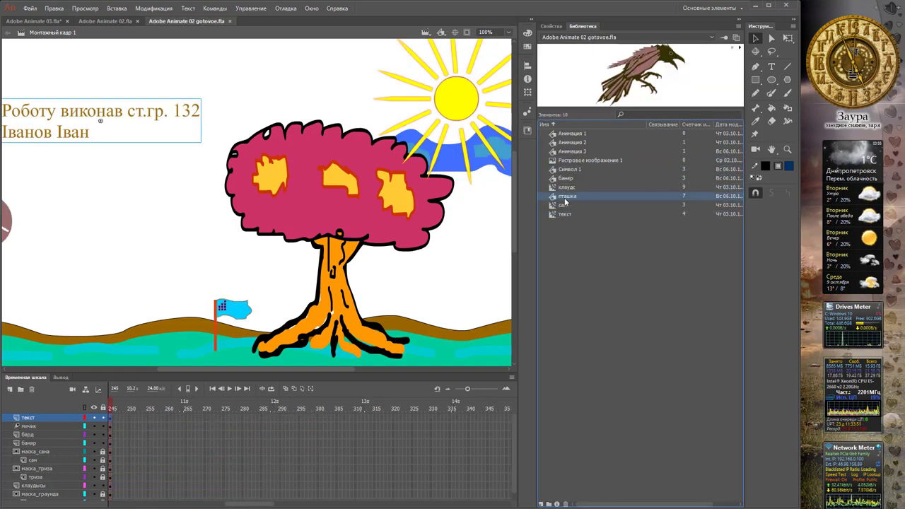
right_click(565, 199)
left_click(153, 102)
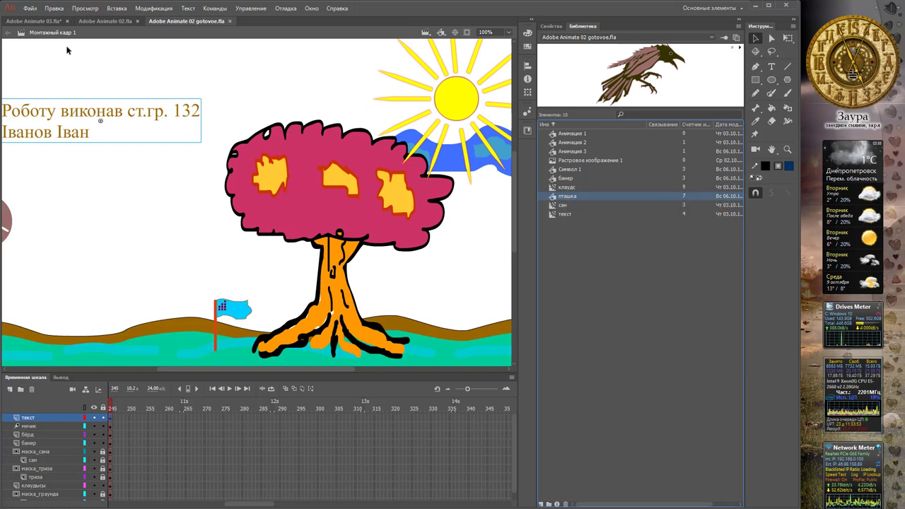
left_click(53, 22)
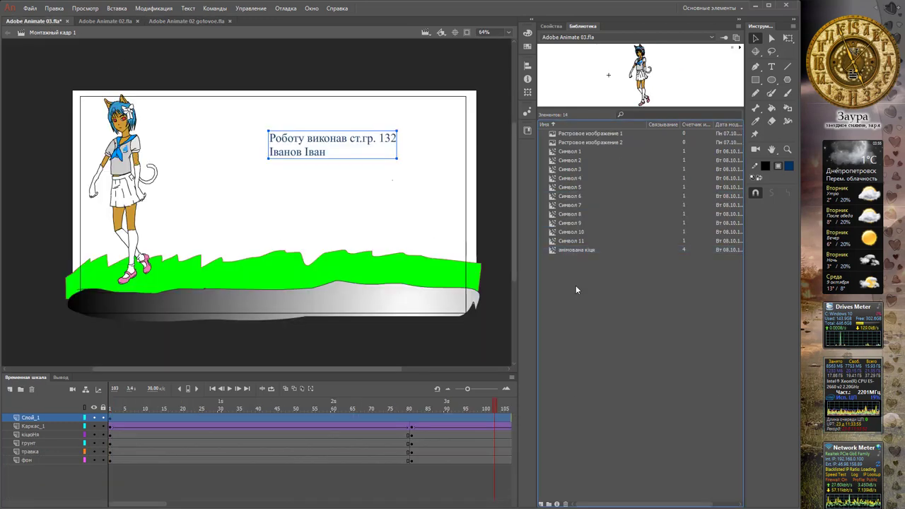
right_click(576, 286)
left_click(603, 293)
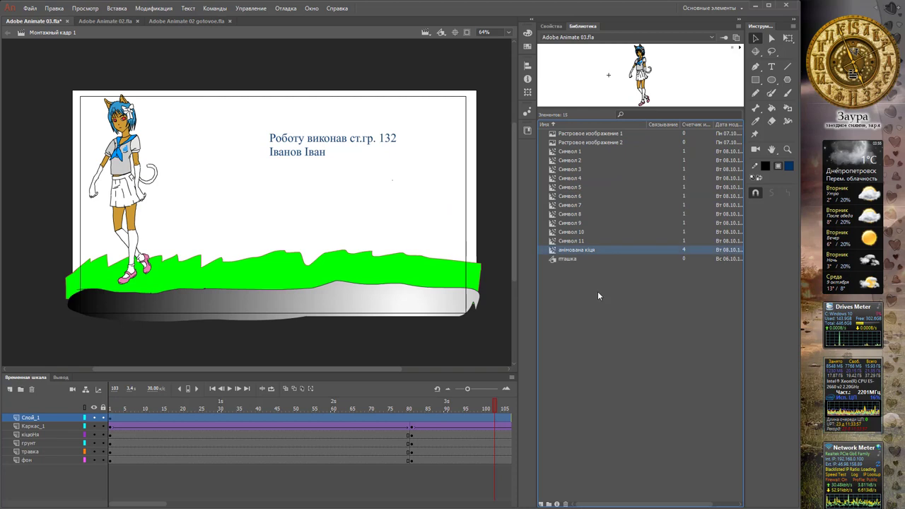
left_click(568, 260)
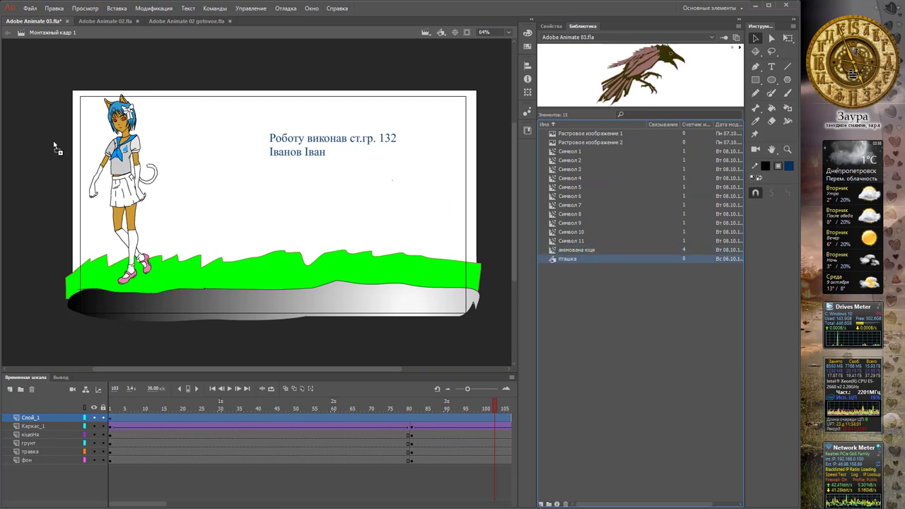
left_click_drag(53, 143, 44, 146)
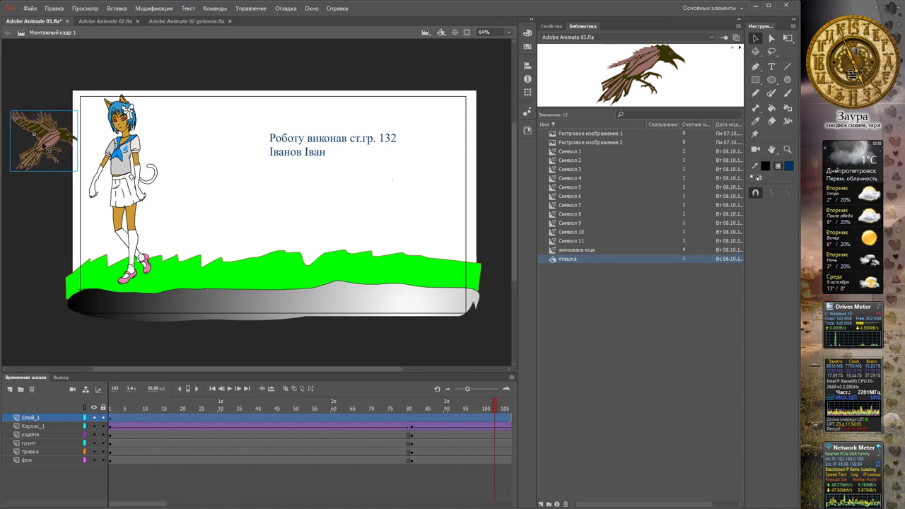
key("shift+Right")
key("shift+Right")
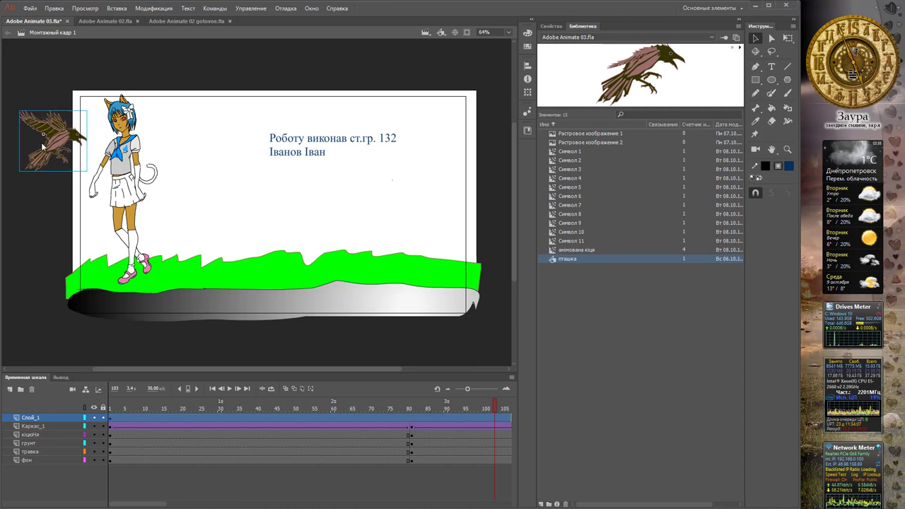
key("Delete")
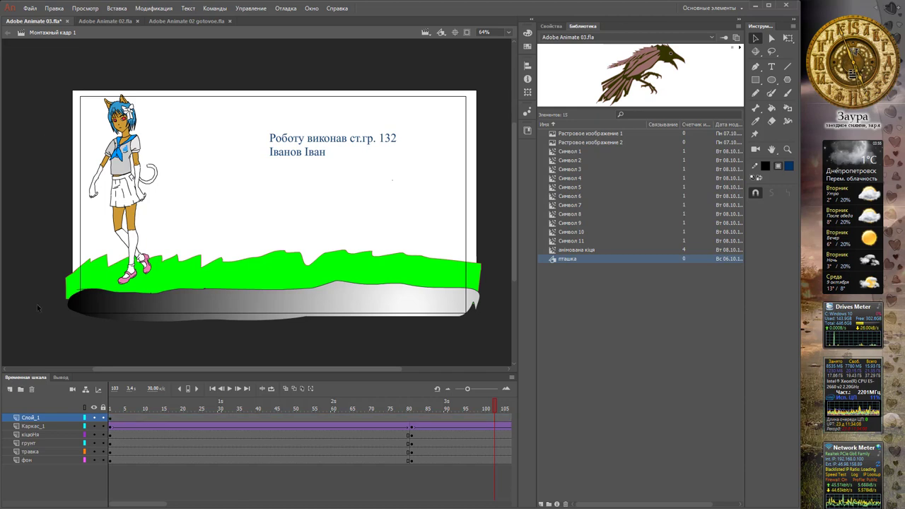
Add a new layer above Слой_1 and name it анімація_2
left_click(10, 389)
double_click(34, 418)
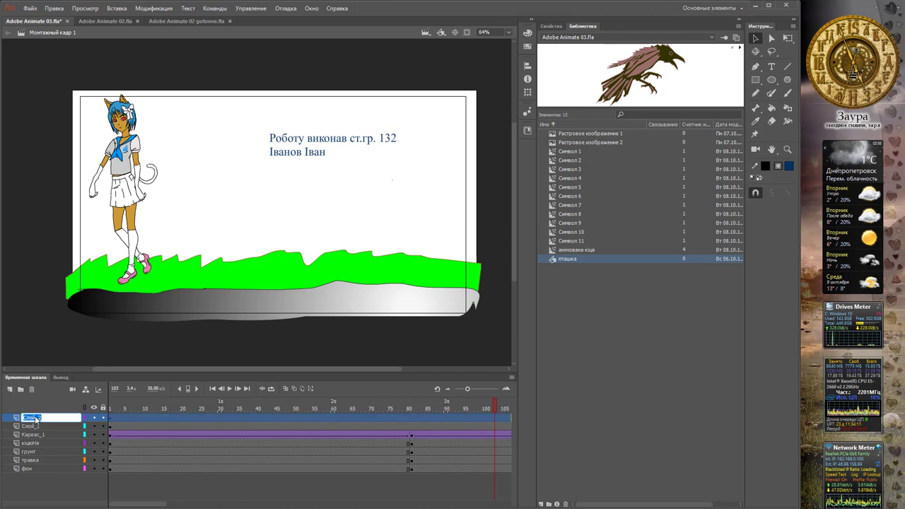
type("п")
type("німа")
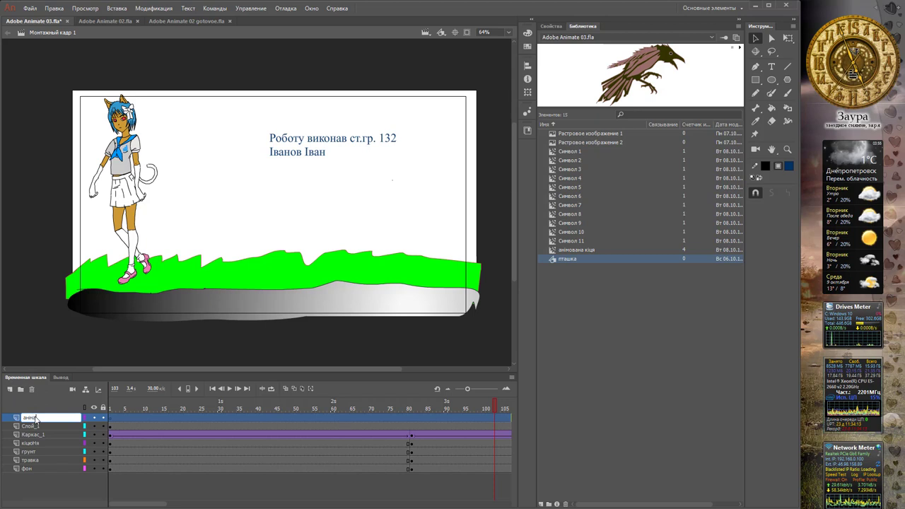
key("Return")
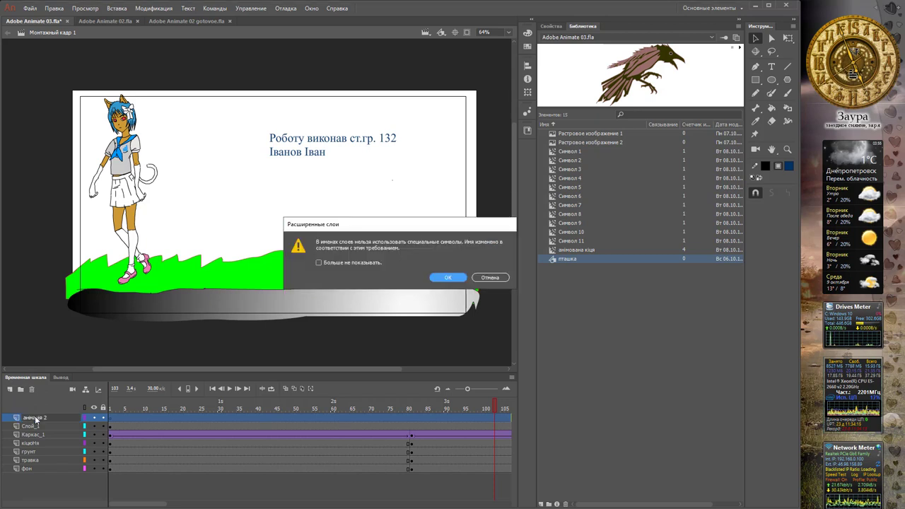
left_click(448, 278)
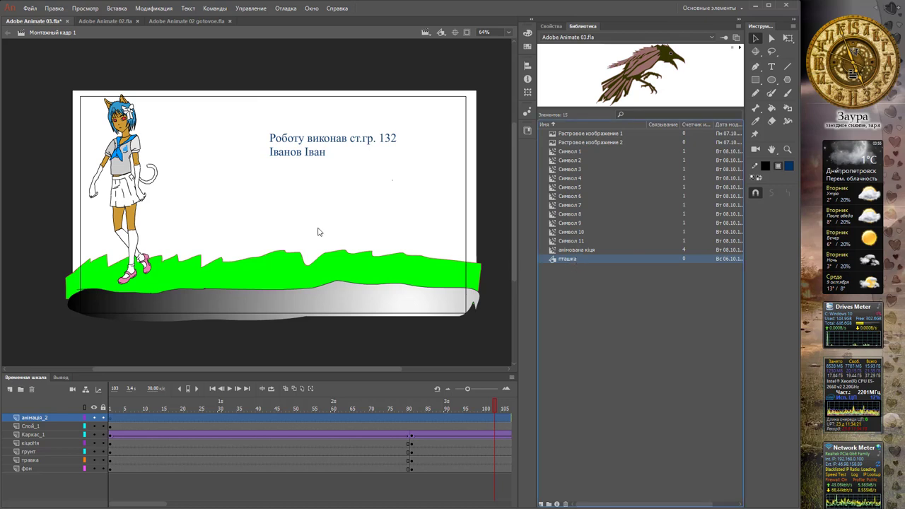
Place the пташка symbol beside the stage's left edge on анімація_2 and insert a keyframe at frame 81
left_click_drag(43, 138, 44, 139)
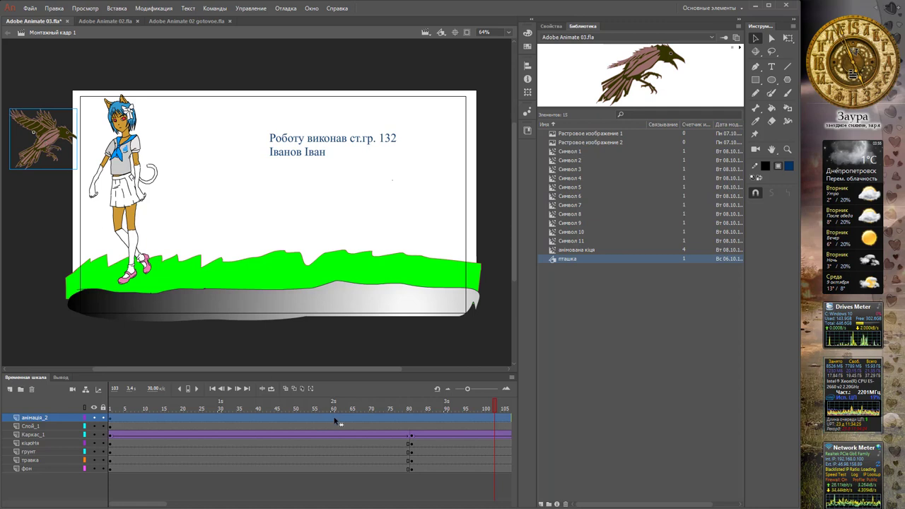
left_click(168, 505)
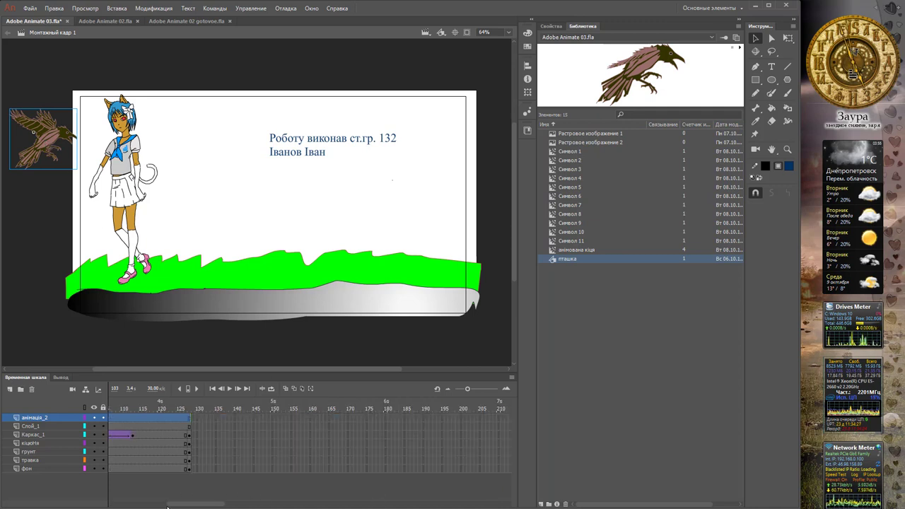
left_click(228, 504)
left_click(163, 505)
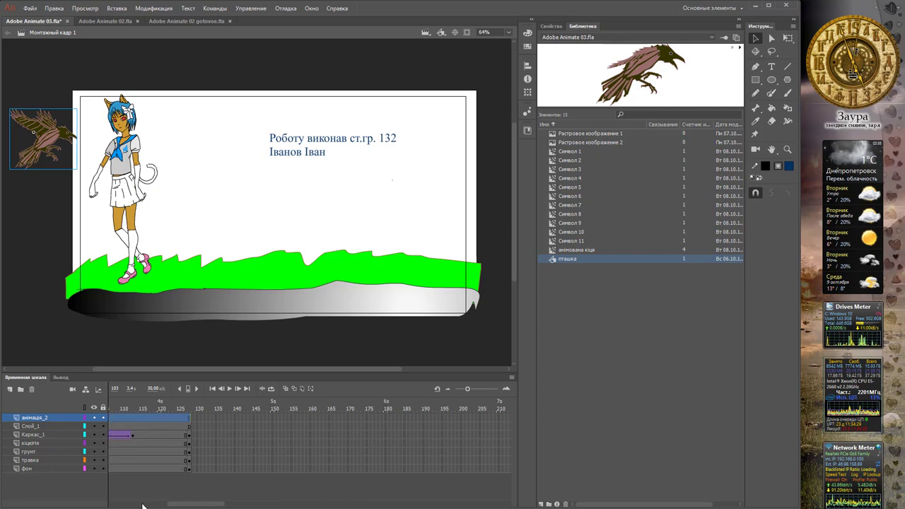
left_click(141, 505)
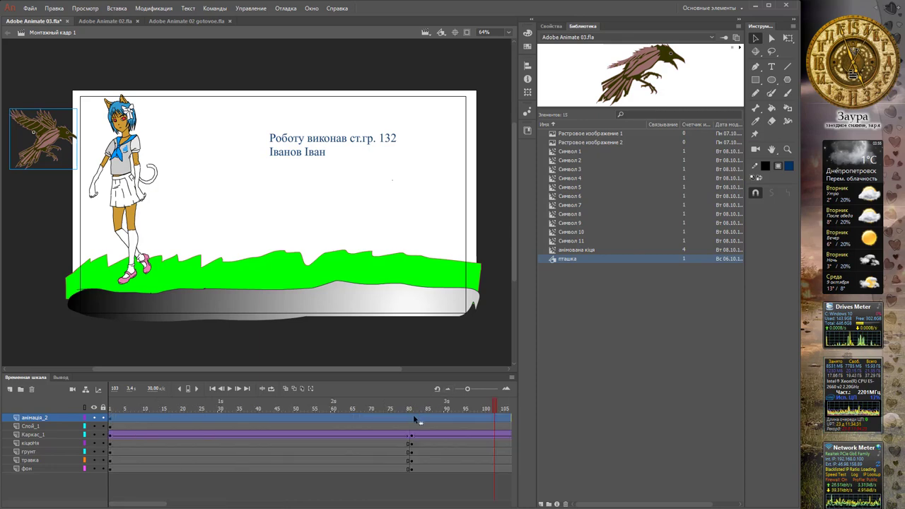
left_click(413, 419)
left_click(412, 421)
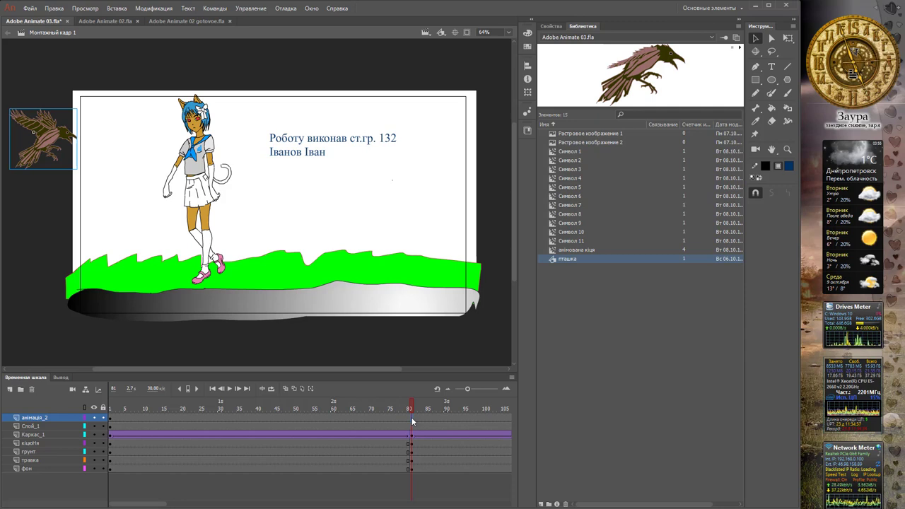
key("F6")
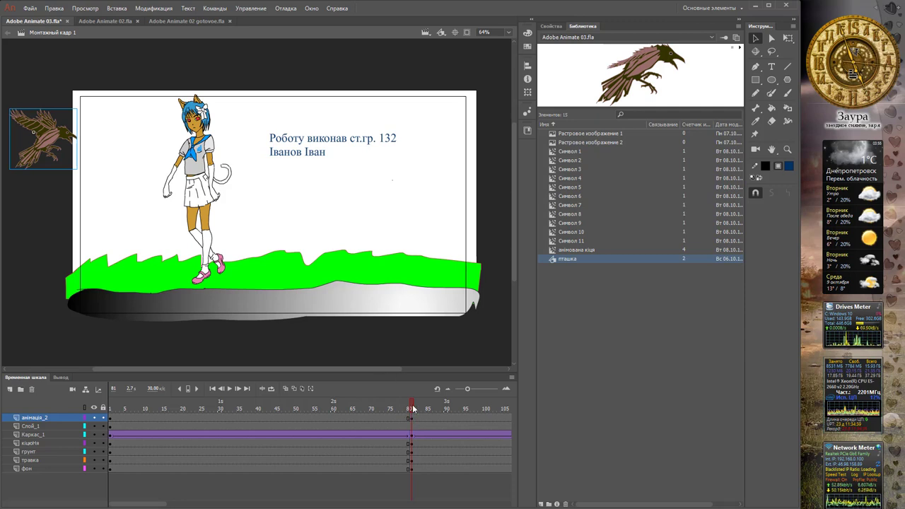
left_click_drag(413, 409, 451, 408)
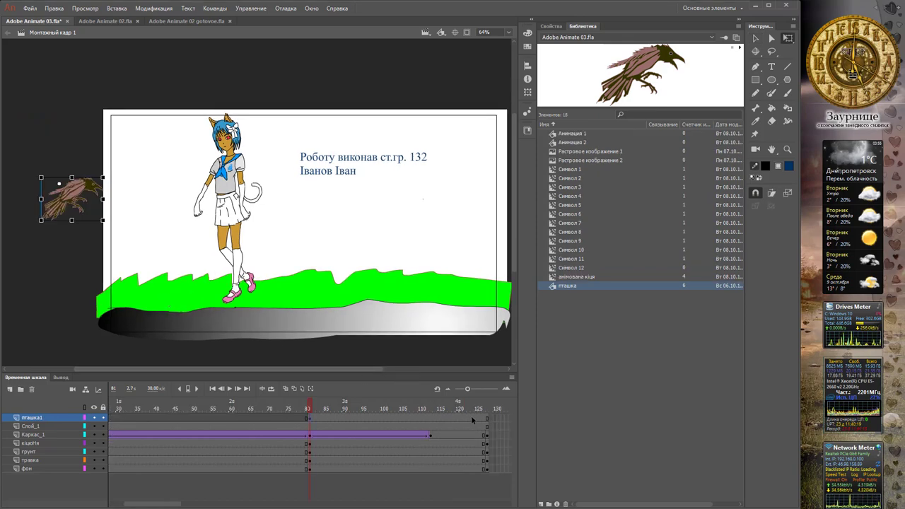
Insert a keyframe at frame 124 on пташка1 and move the bird past the stage's right edge
left_click(472, 418)
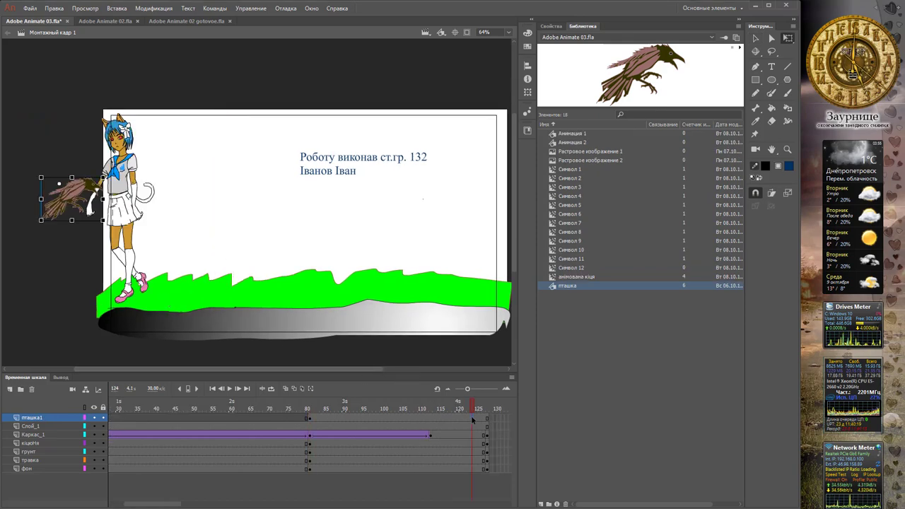
right_click(472, 418)
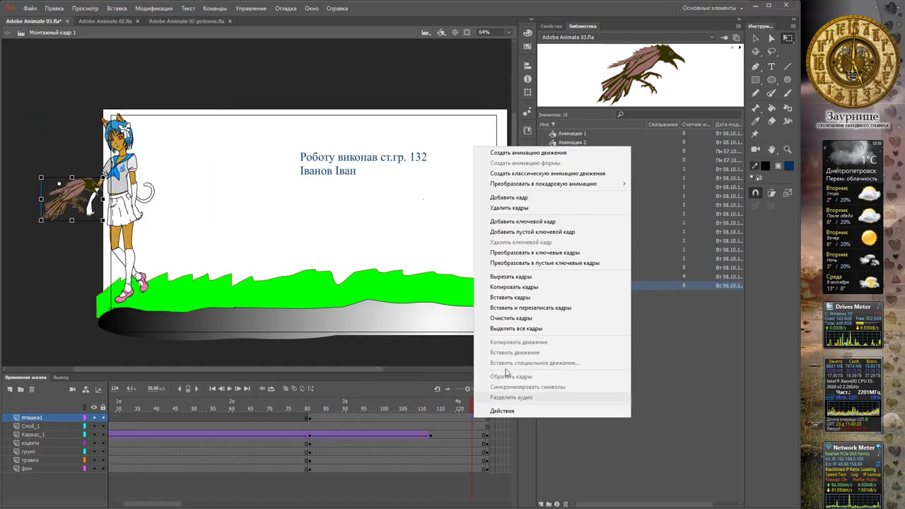
left_click(522, 222)
left_click_drag(72, 204, 539, 274)
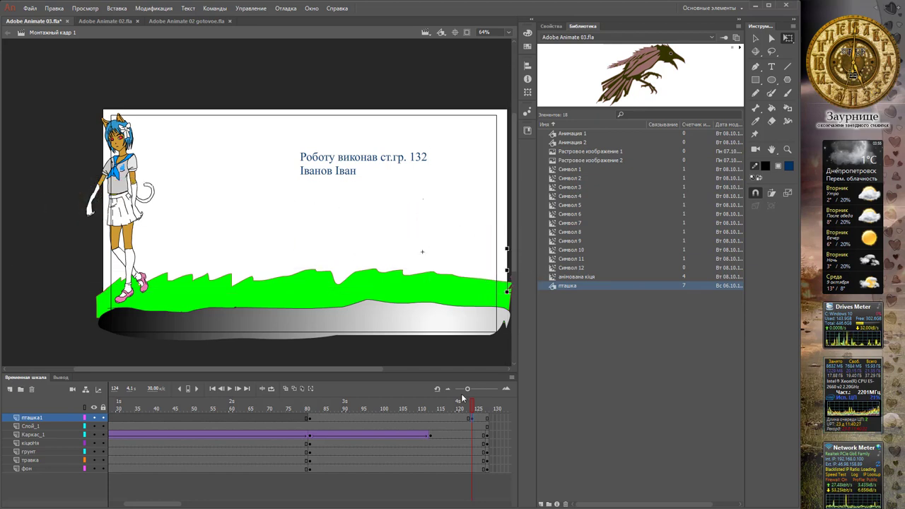
Create a classic tween between frames 81 and 124 on пташка1 and preview the bird's flight
right_click(420, 416)
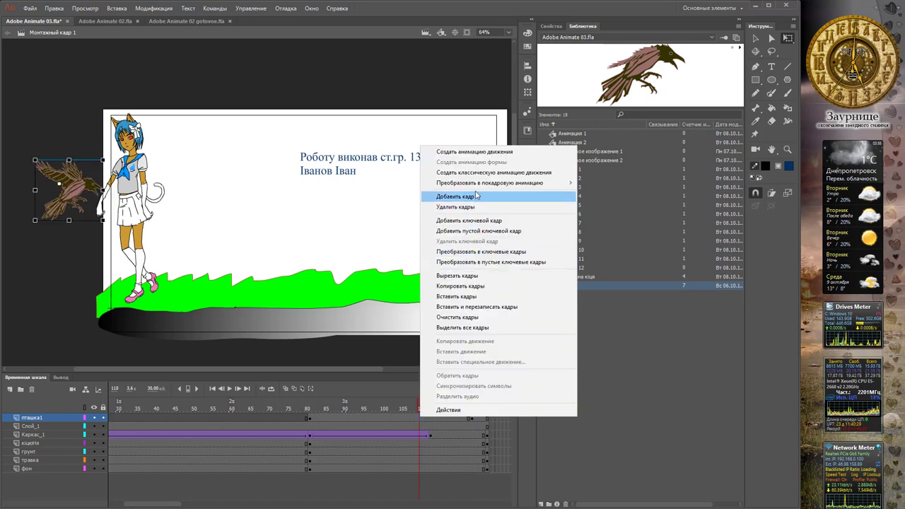
left_click(488, 172)
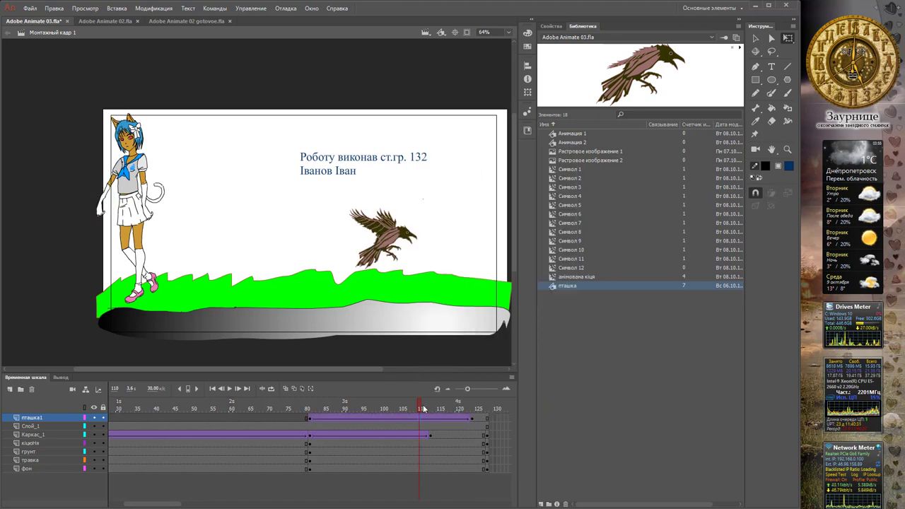
left_click_drag(424, 409, 317, 409)
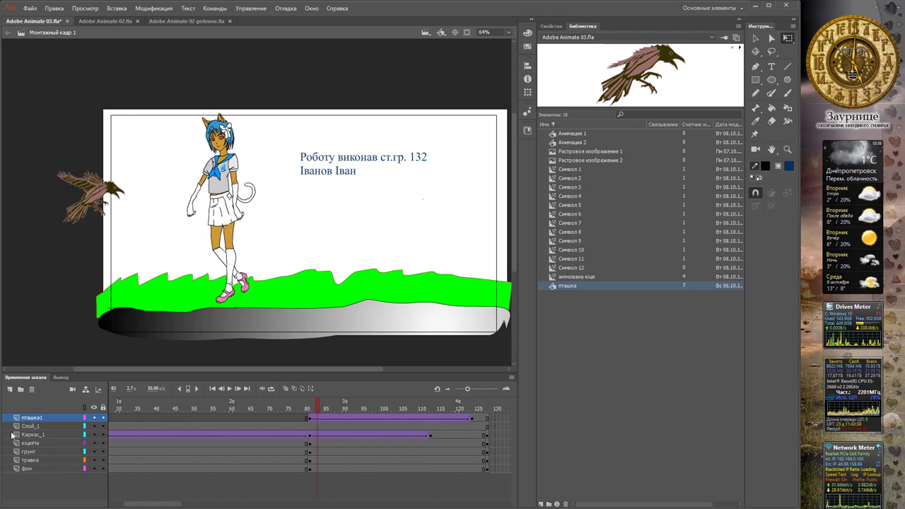
Add a layer above пташка1, insert a keyframe at frame 81, and place a smaller пташка off-stage below the first bird
left_click(10, 389)
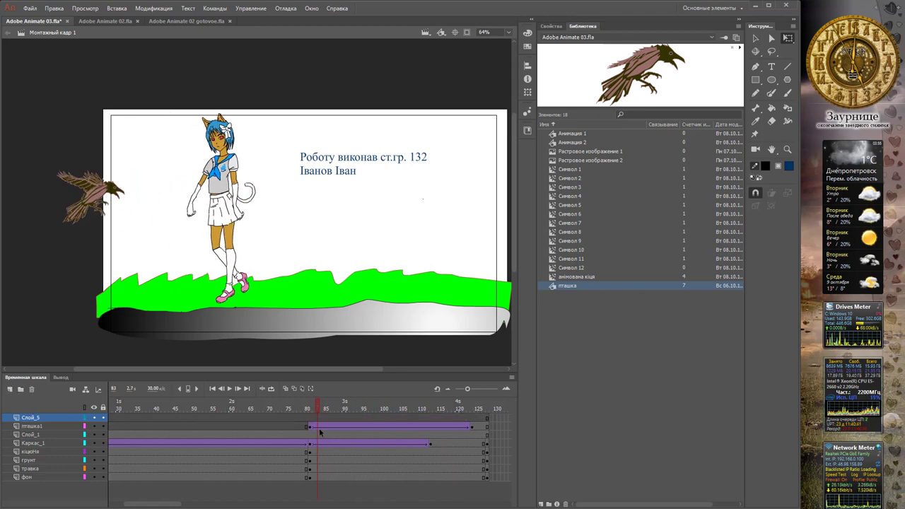
left_click(310, 420)
right_click(309, 421)
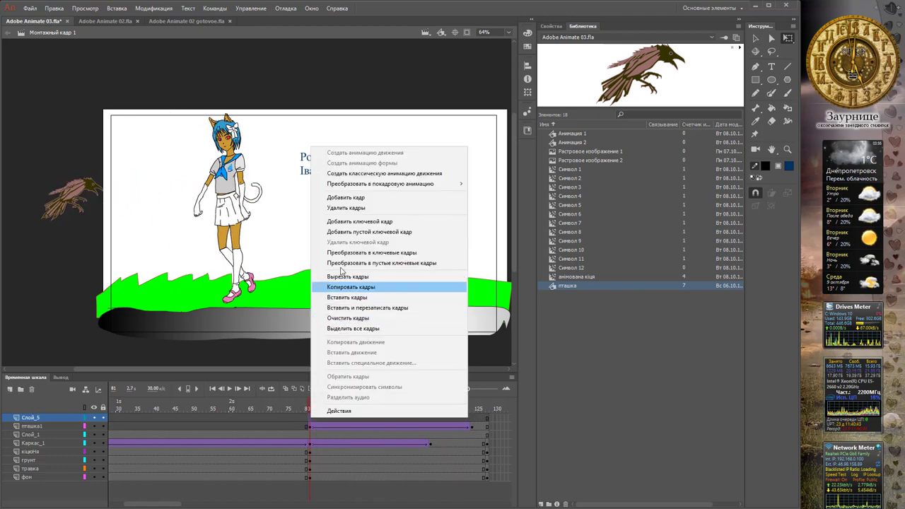
left_click(339, 220)
left_click_drag(583, 286, 85, 267)
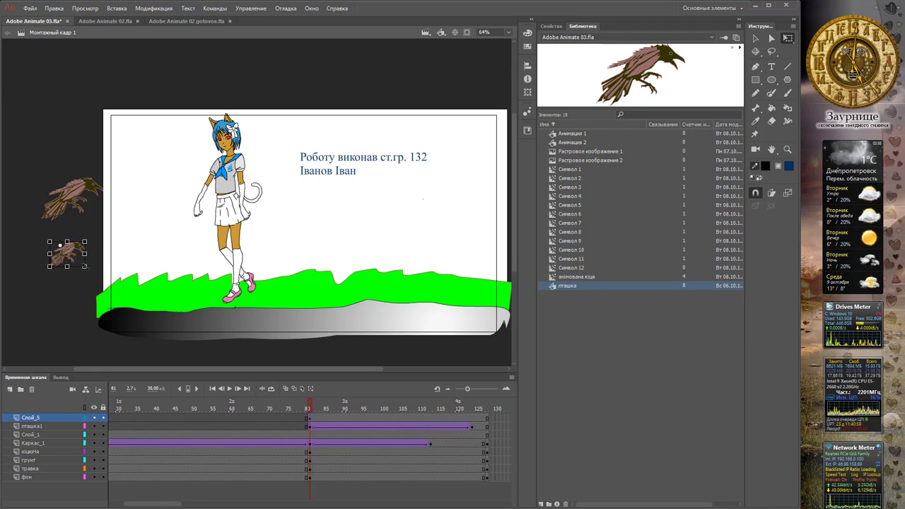
Insert a keyframe at frame 124 on Слой_5 and move the small bird just above the stage's upper edge
left_click(471, 417)
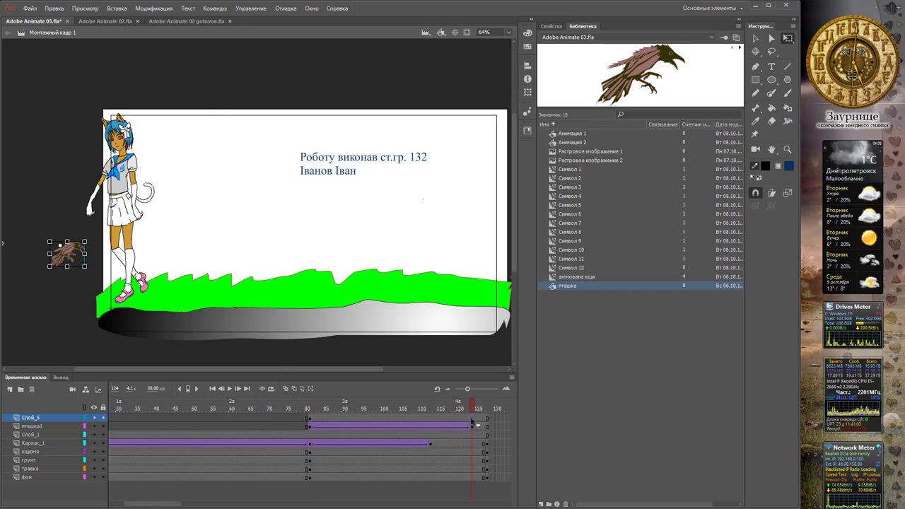
right_click(471, 418)
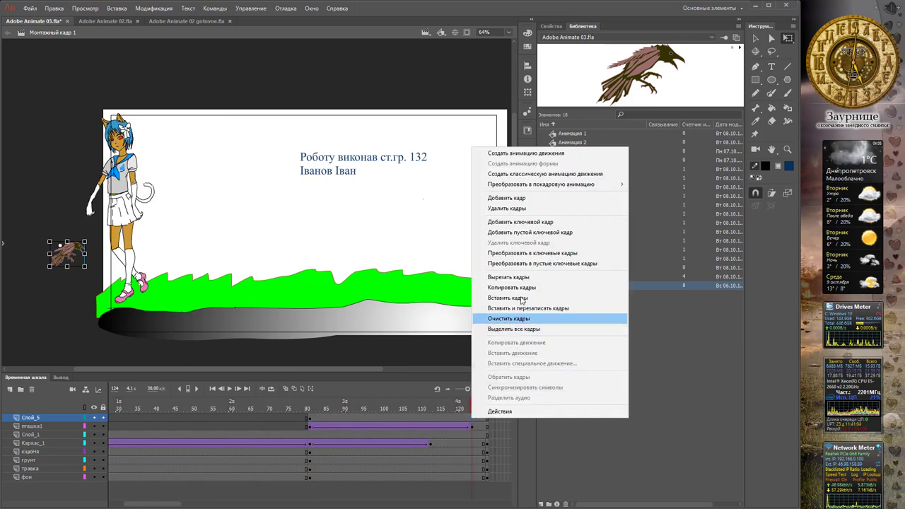
left_click(529, 223)
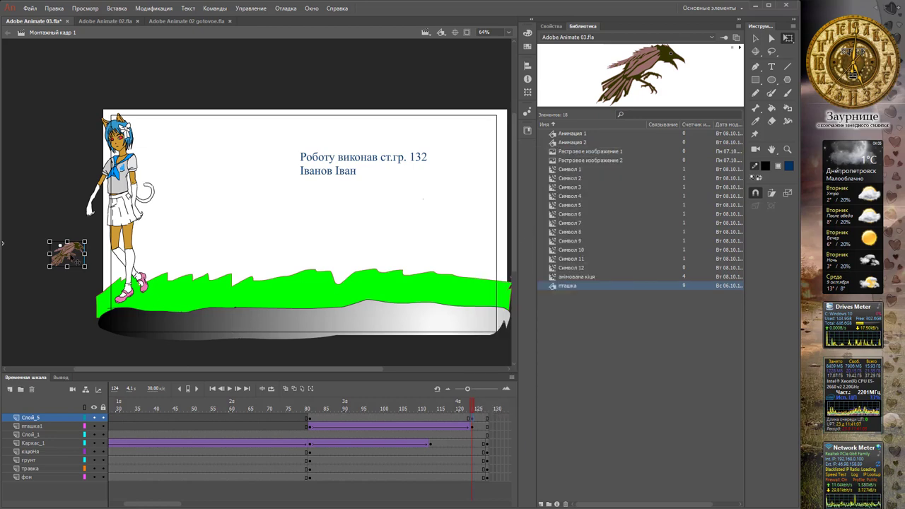
left_click_drag(79, 257, 368, 104)
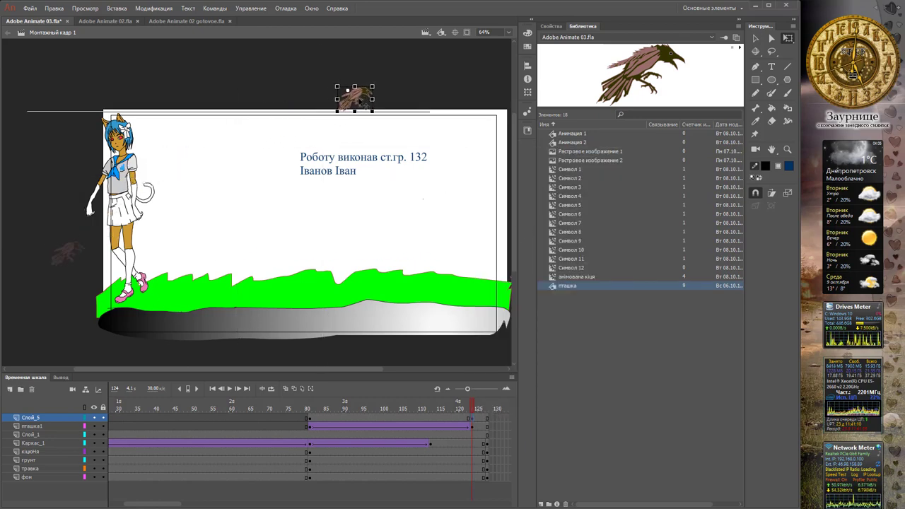
Create a classic tween between frames 81 and 124 on Слой_5 and preview both birds up to frame 128
left_click(410, 418)
right_click(411, 417)
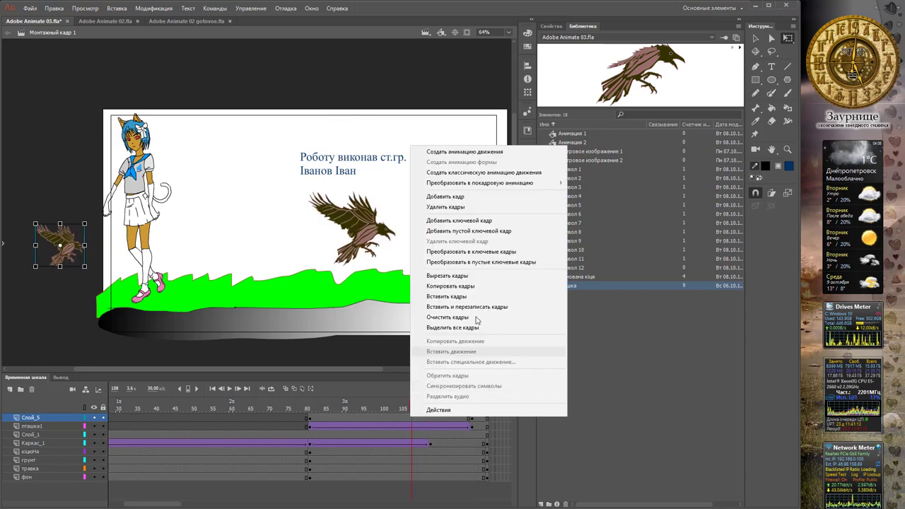
left_click(475, 173)
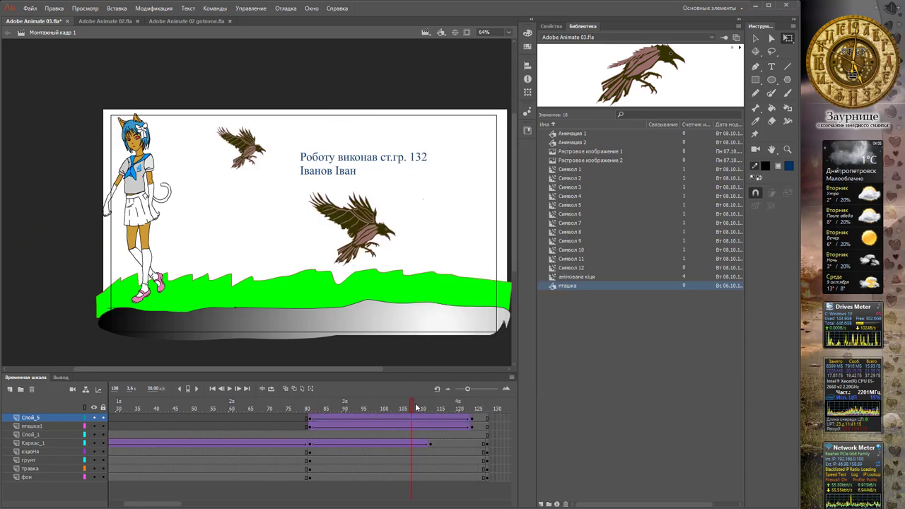
left_click_drag(417, 408, 493, 392)
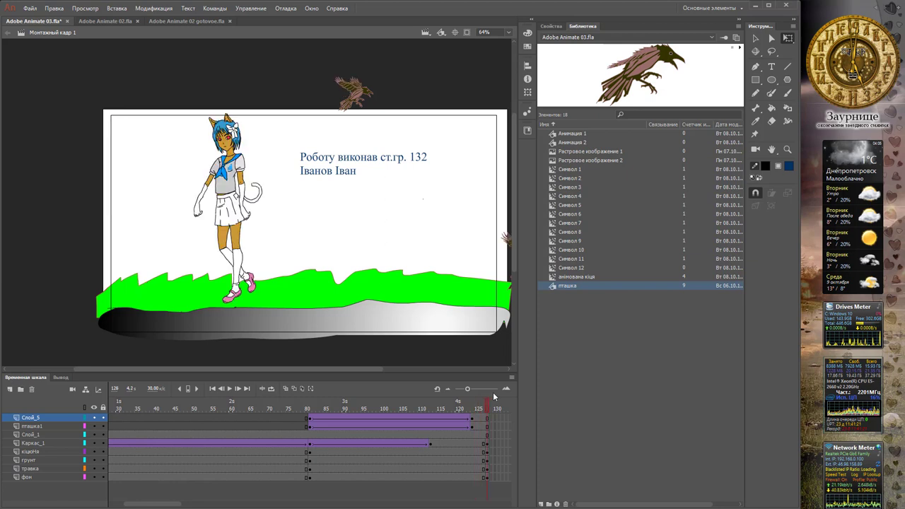
Convert the author caption on Слой_1 to a symbol named текст
left_click(343, 176)
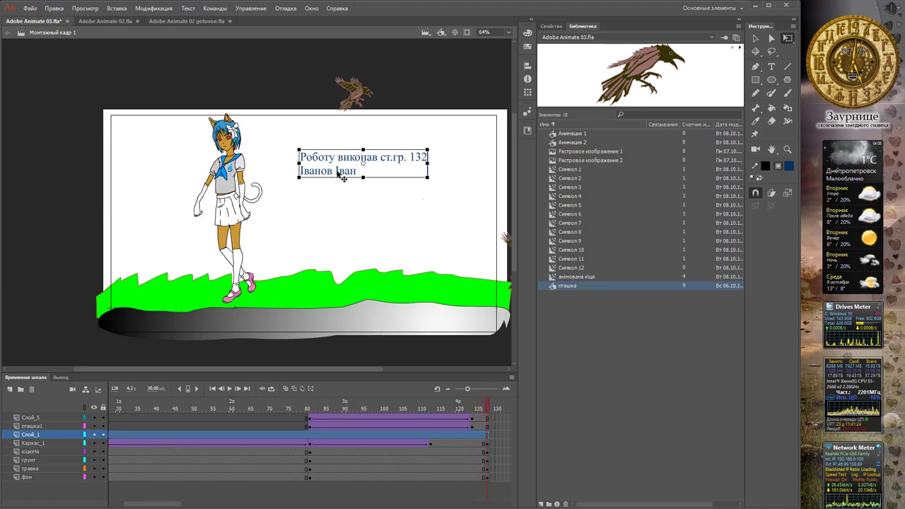
left_click(154, 8)
left_click(169, 33)
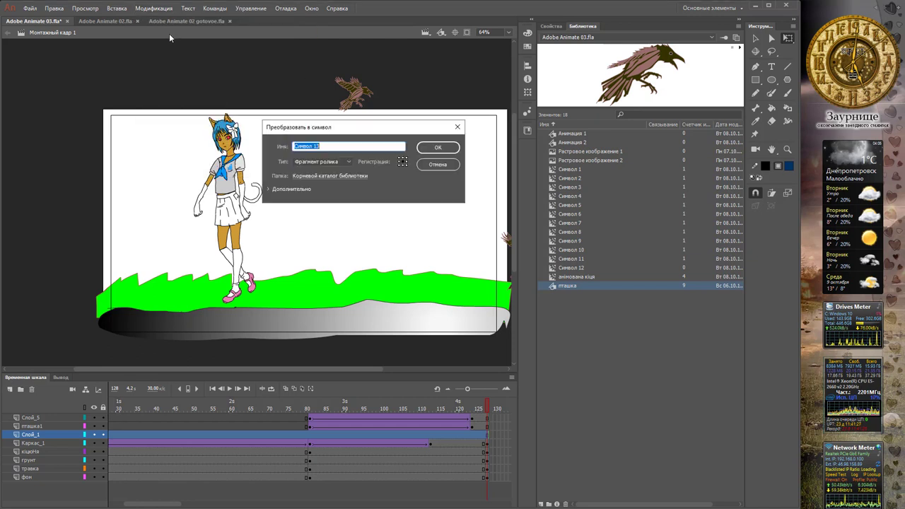
type("те")
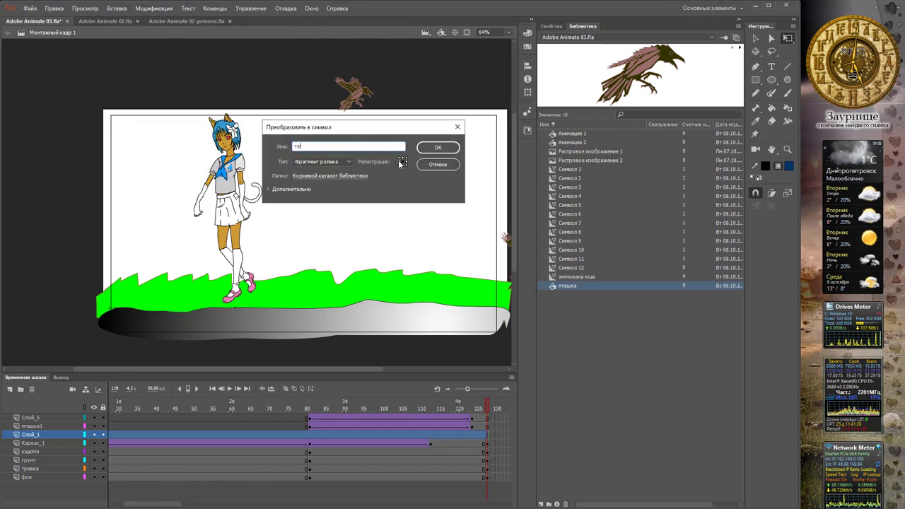
type("кст")
key("Return")
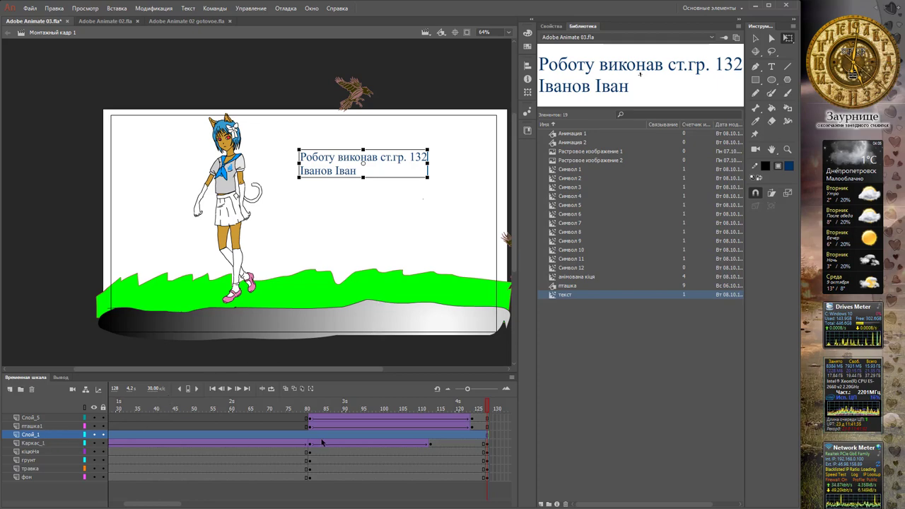
Find where the cat-girl clears the caption and insert a keyframe at frame 73 on Слой_1
left_click_drag(486, 409, 142, 413)
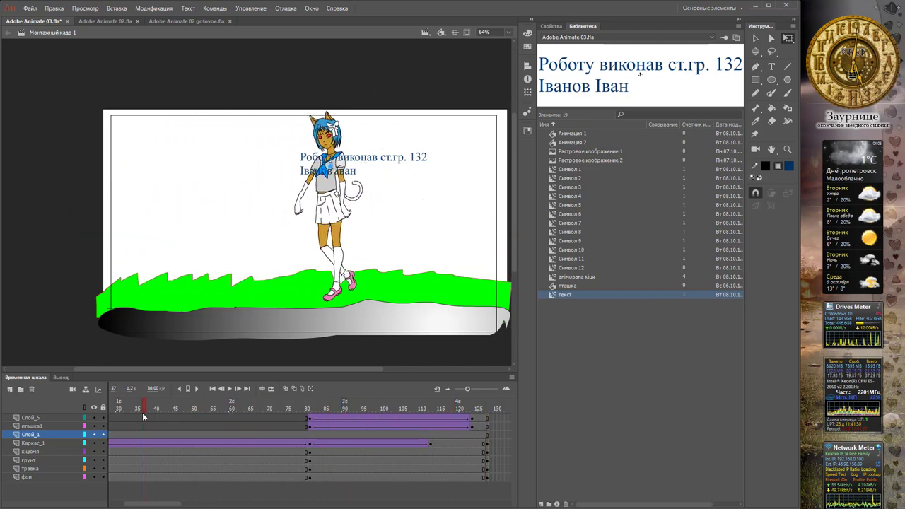
left_click(93, 435)
left_click(93, 435)
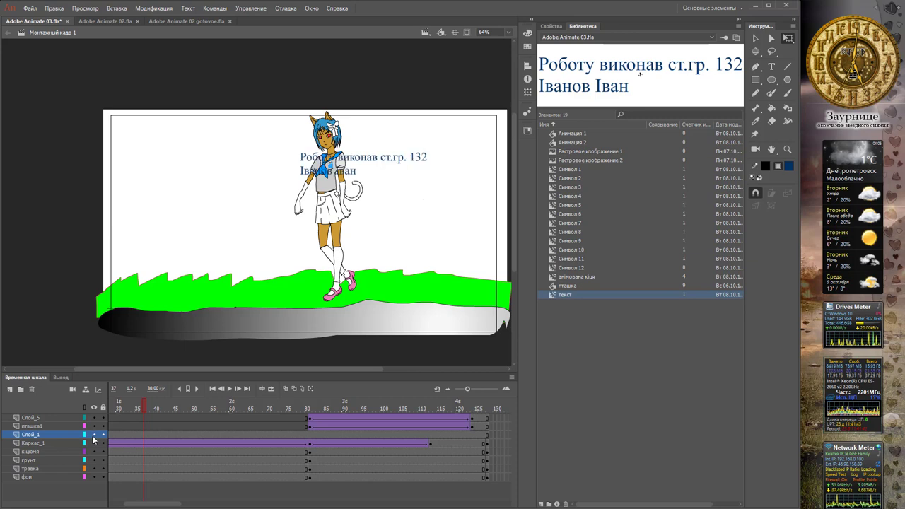
left_click_drag(144, 409, 281, 410)
left_click(279, 436)
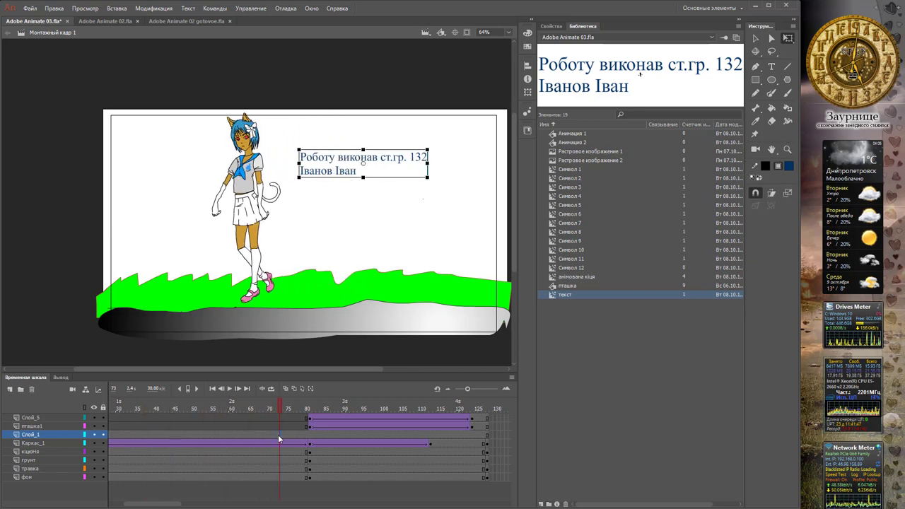
key("F6")
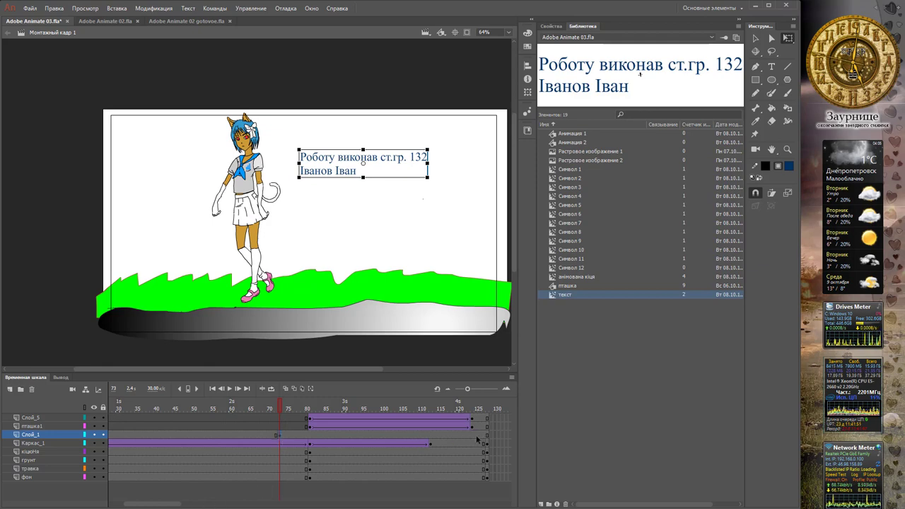
Insert a keyframe at frame 91 on Слой_1 and set the caption's alpha to 0% at frame 73
left_click(344, 435)
key("F6")
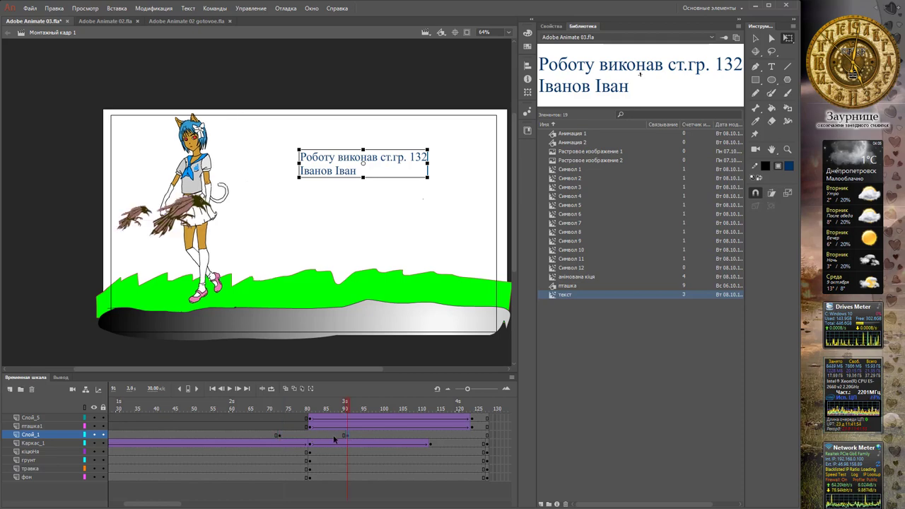
left_click(279, 439)
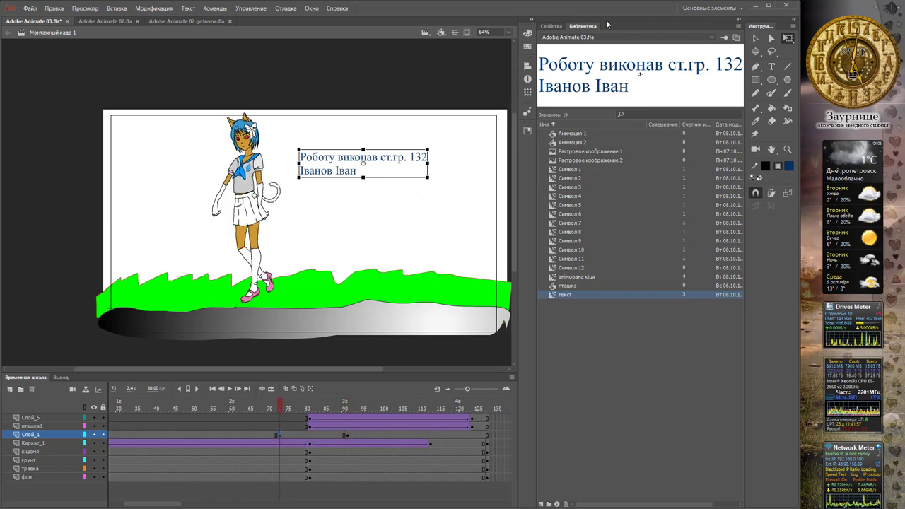
left_click(551, 26)
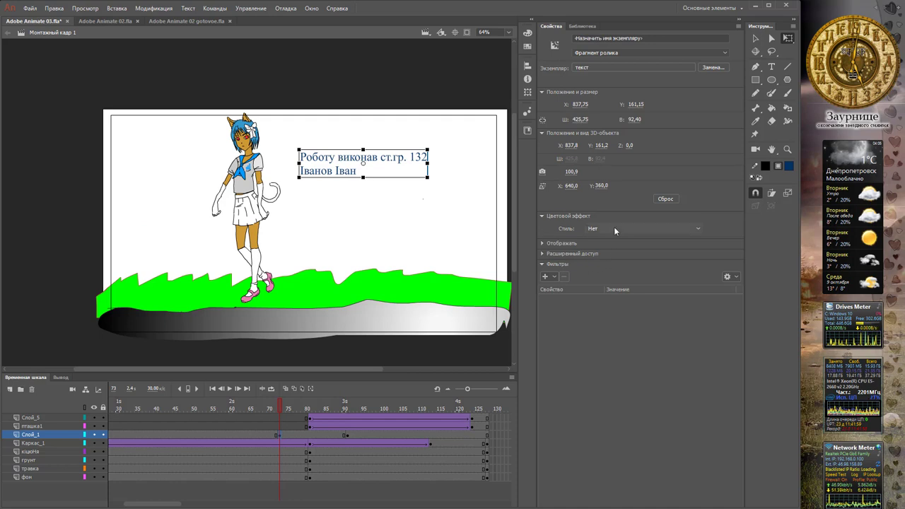
left_click(616, 229)
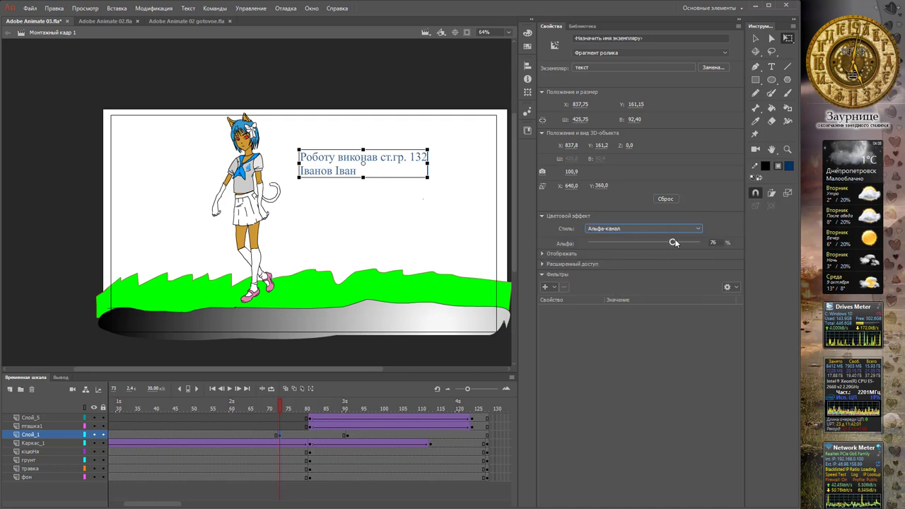
left_click_drag(674, 243, 589, 243)
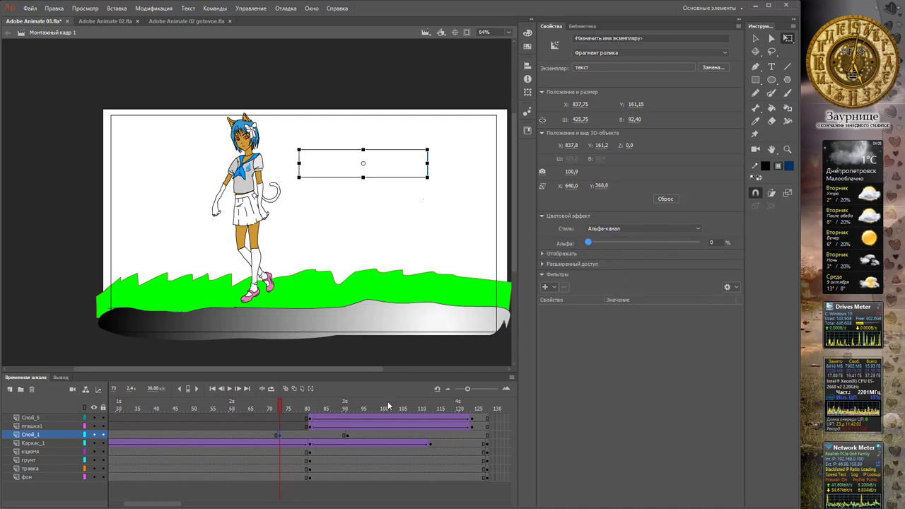
Set the caption's alpha to 92% at frame 91 and create a classic tween between frames 73 and 91 on Слой_1
left_click(346, 435)
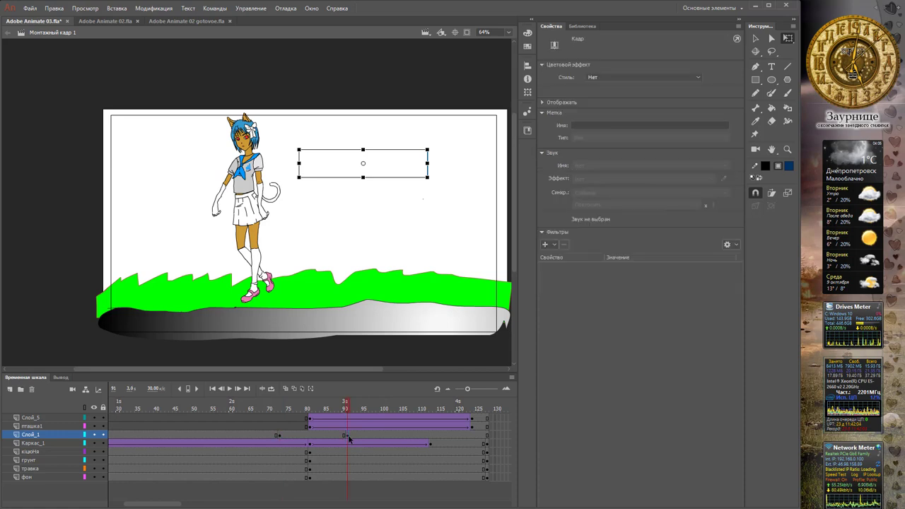
left_click(347, 172)
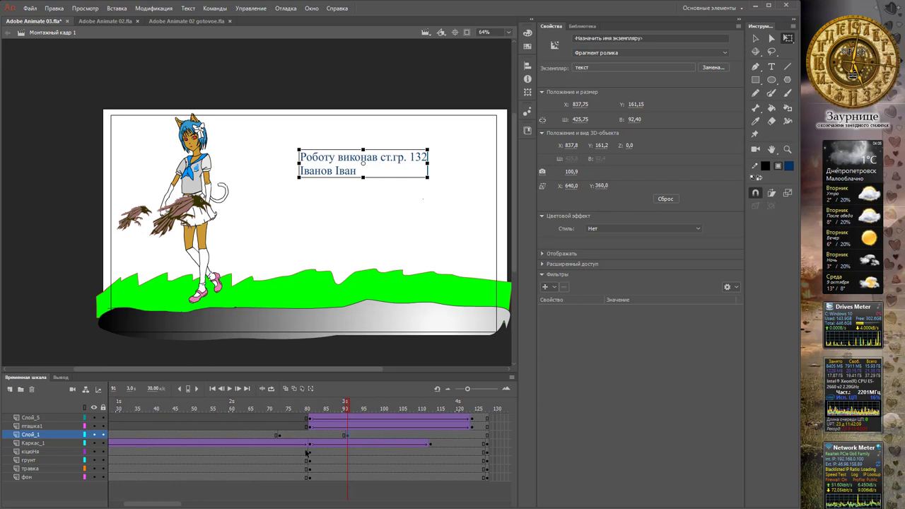
left_click(281, 437)
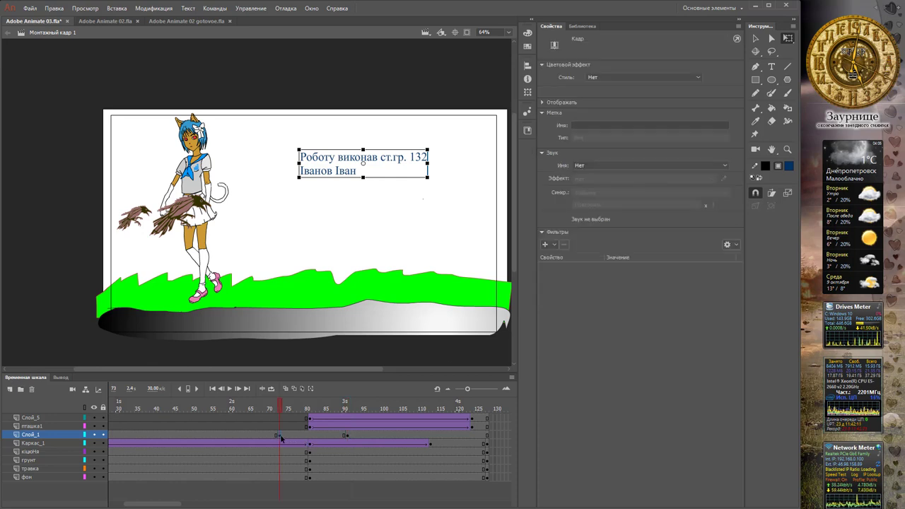
left_click(347, 436)
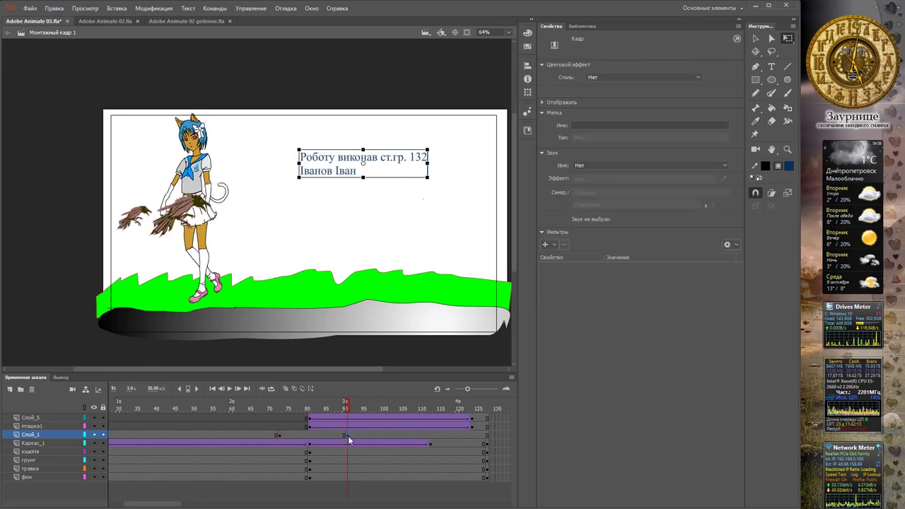
left_click(394, 162)
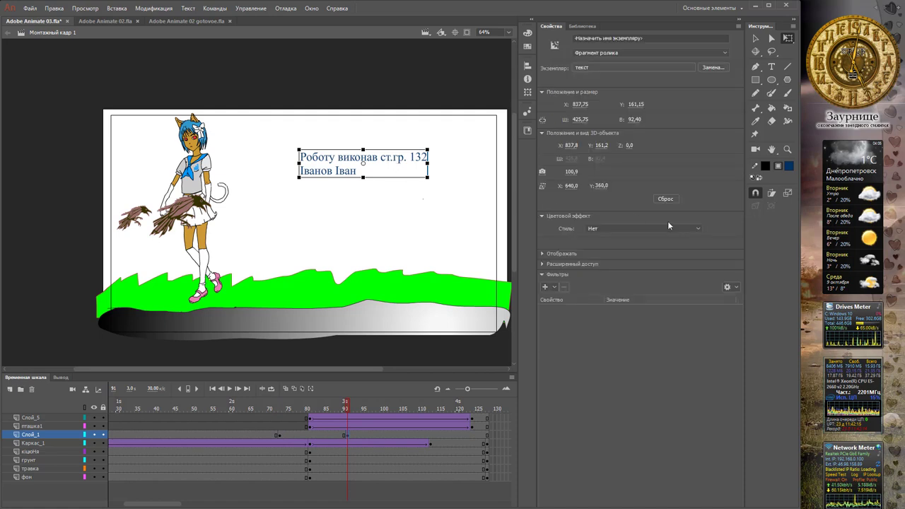
left_click(648, 229)
left_click(637, 276)
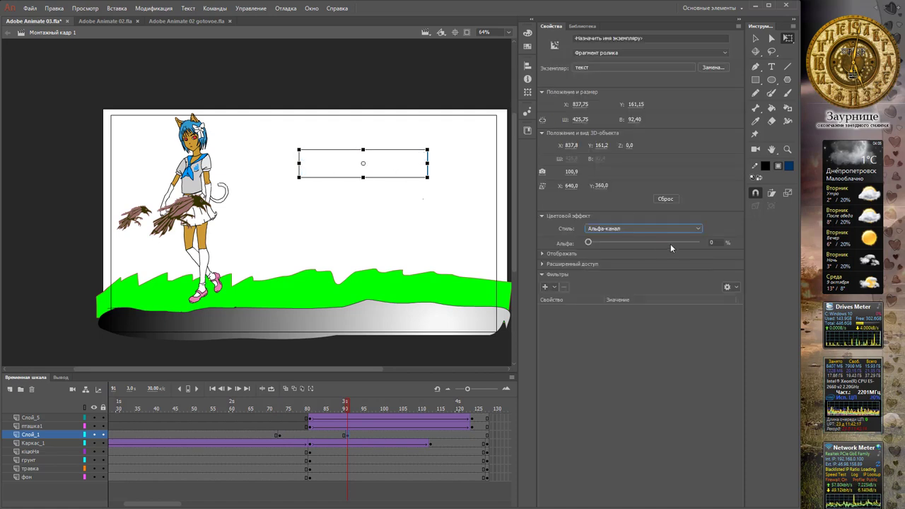
left_click_drag(670, 244, 692, 249)
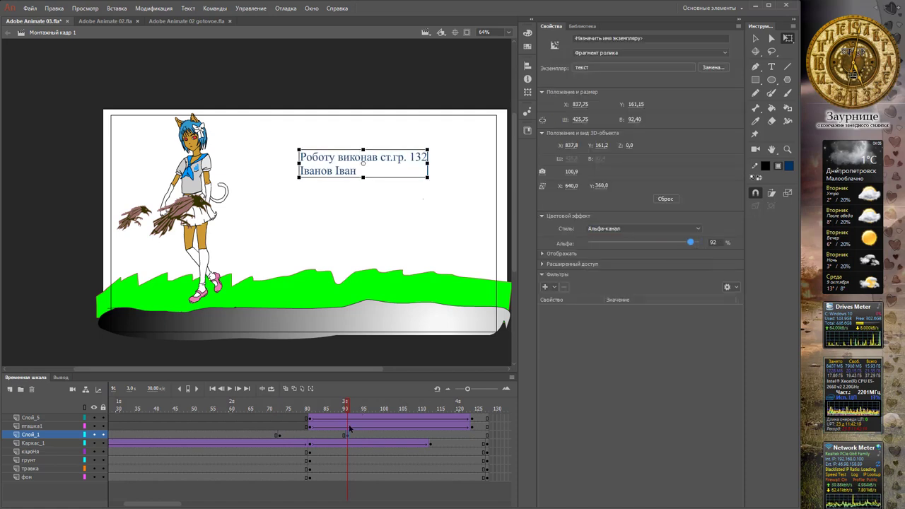
right_click(329, 436)
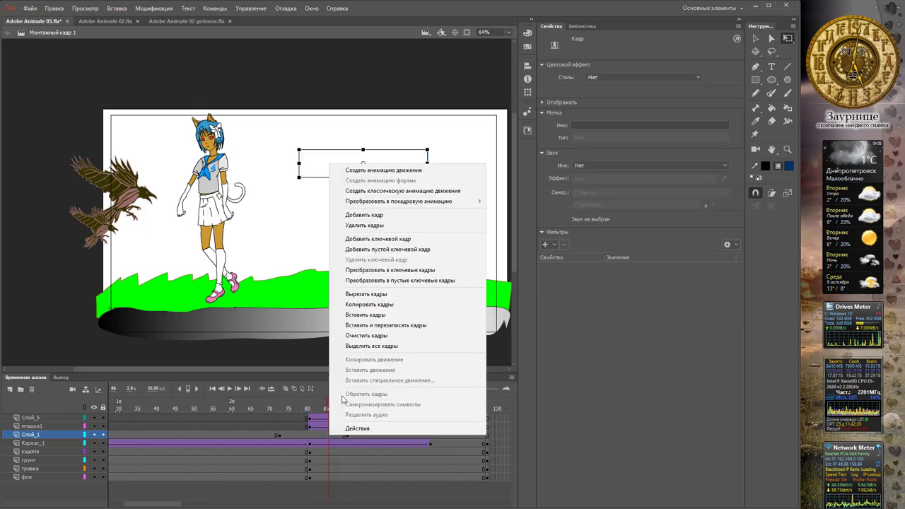
left_click(393, 190)
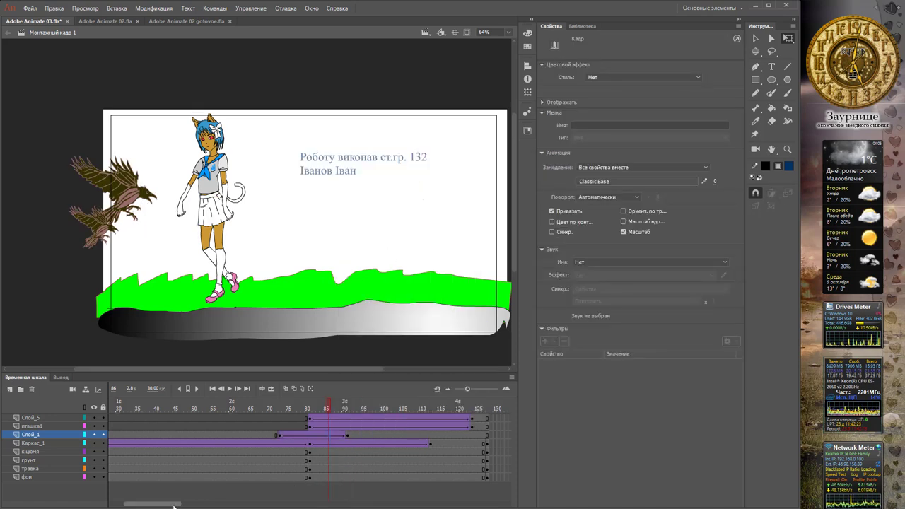
Delete the caption from the keyframe at frame 1 on Слой_1 and test the movie
left_click_drag(180, 504, 168, 504)
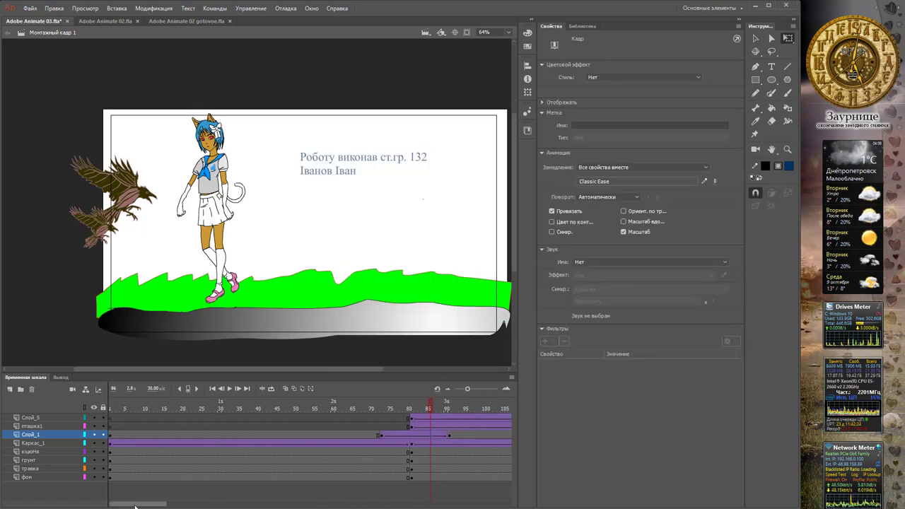
left_click(111, 436)
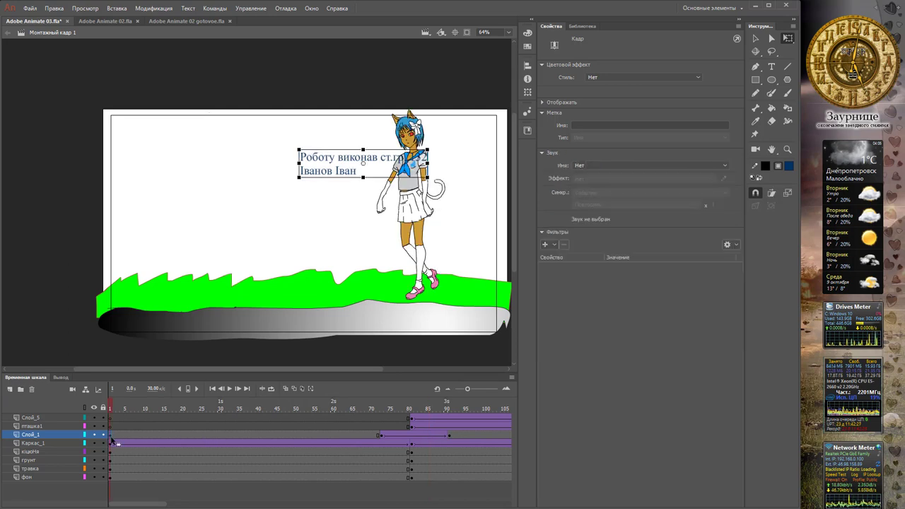
key("Delete")
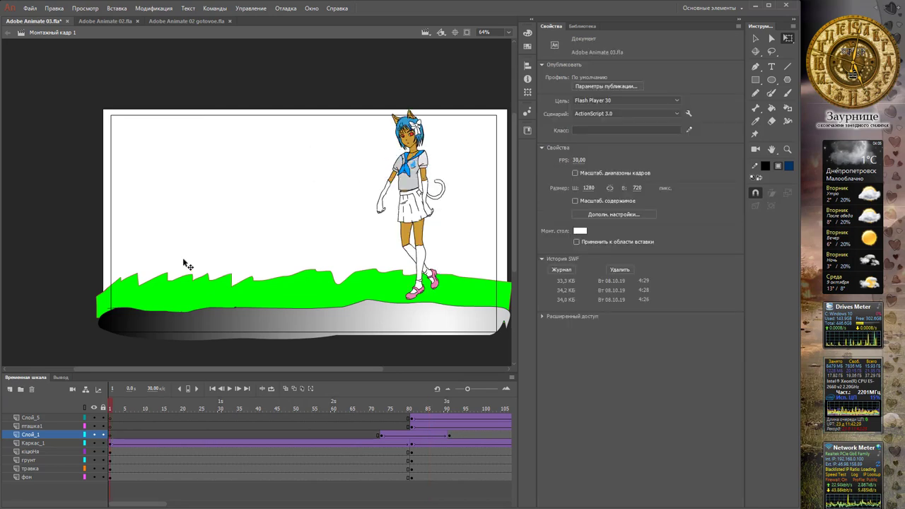
key("ctrl+Return")
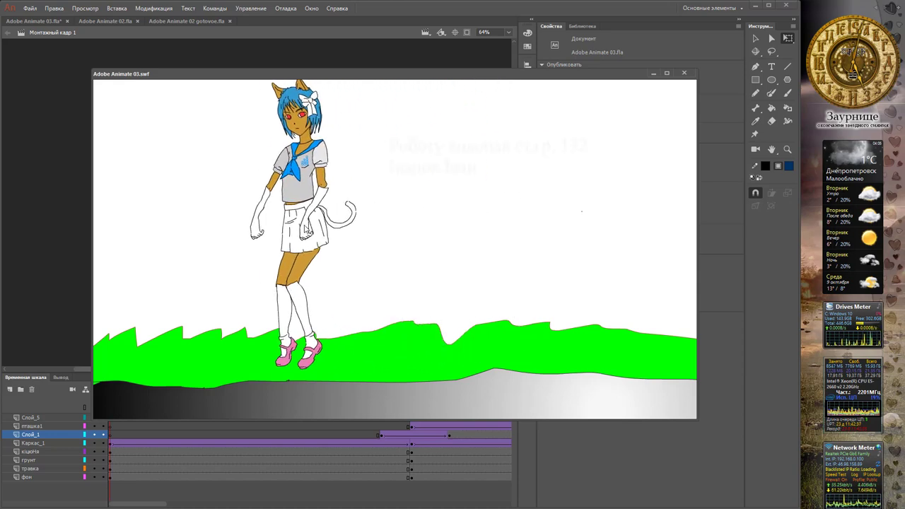
left_click(684, 73)
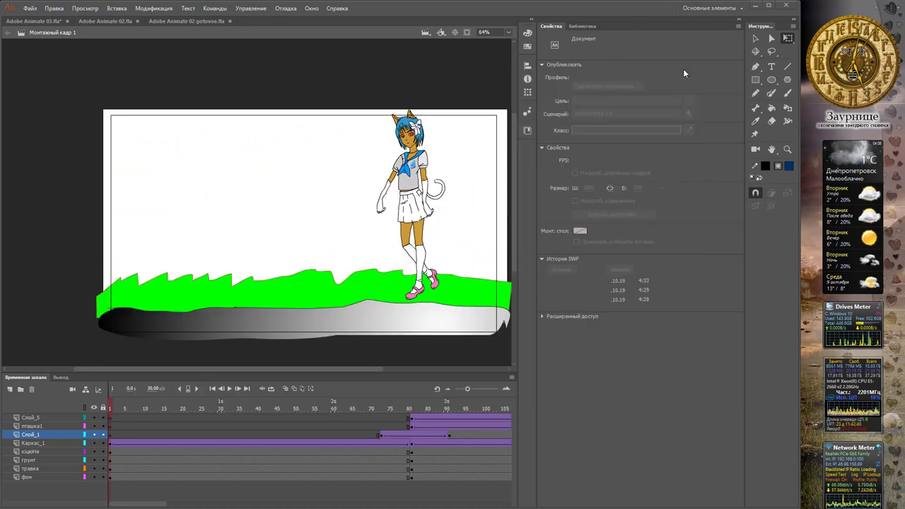
Export the animation as the 1280 × 720 video Adobe Animate 03.mov with conversion in Adobe Media Encoder
left_click(29, 8)
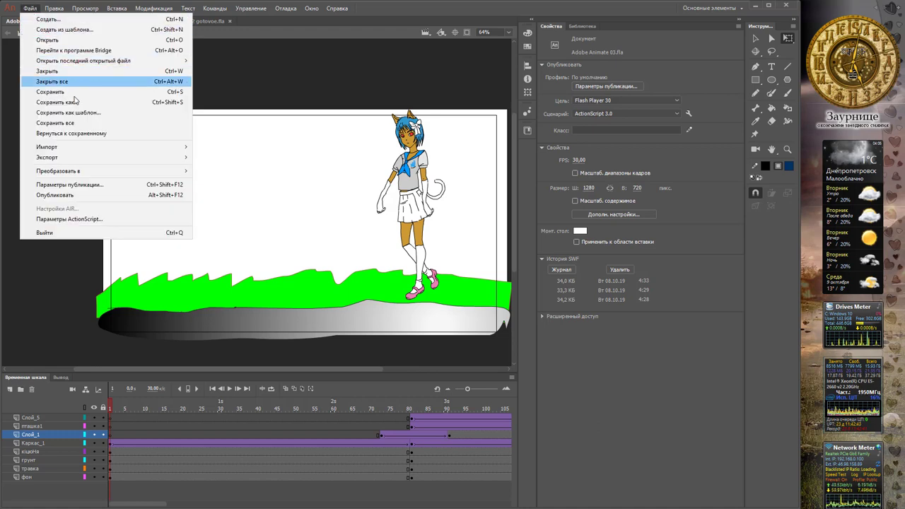
mouse_move(85, 157)
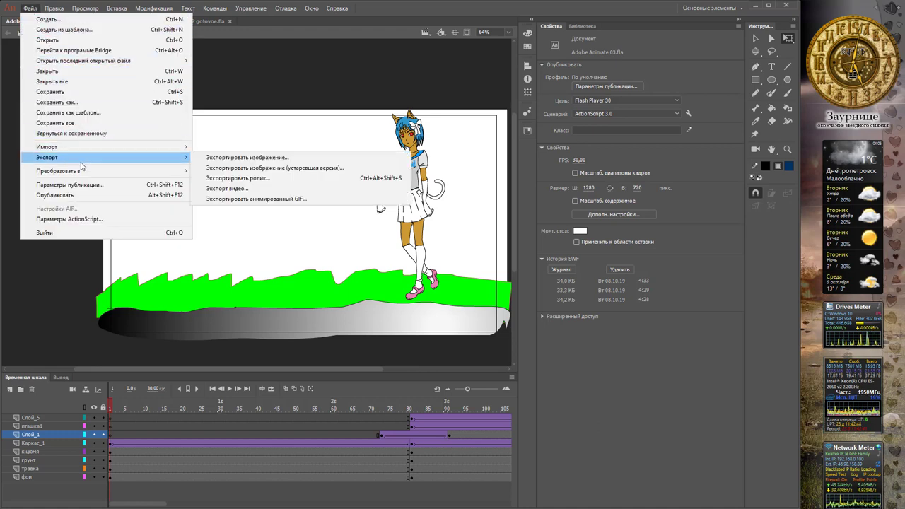
left_click(258, 190)
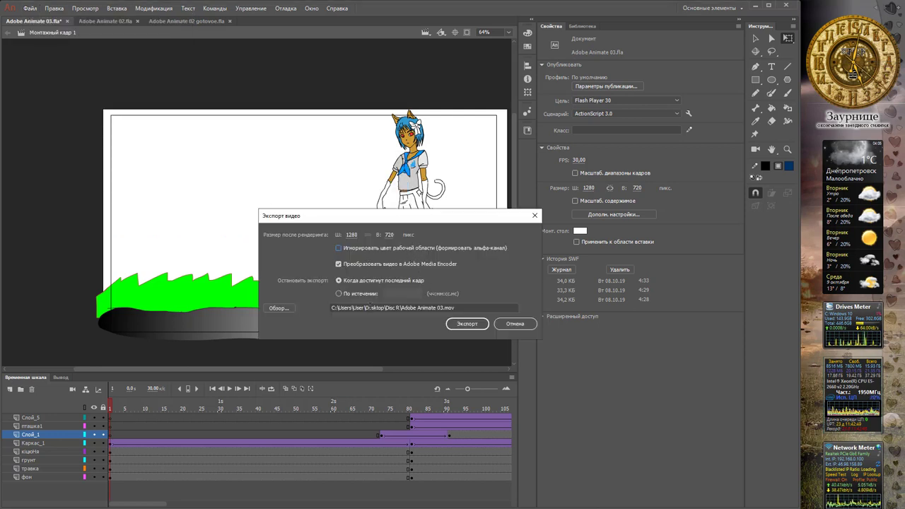
left_click(462, 327)
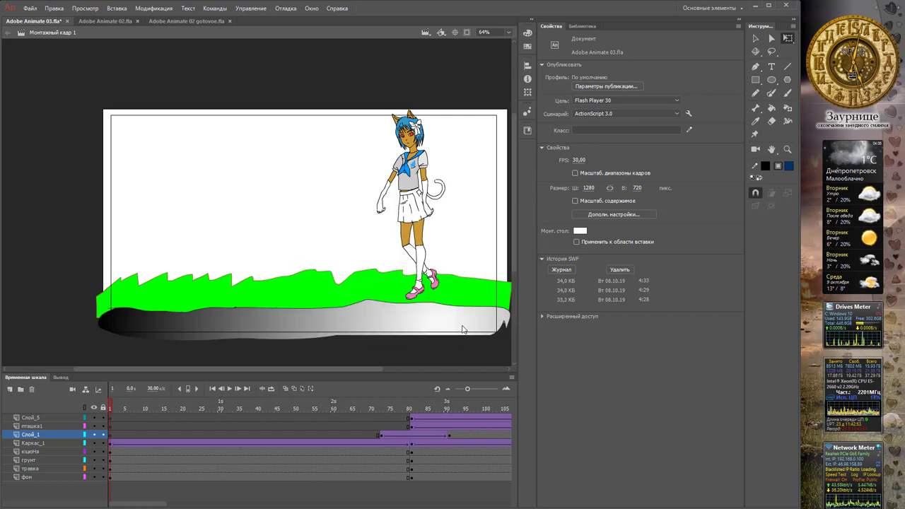